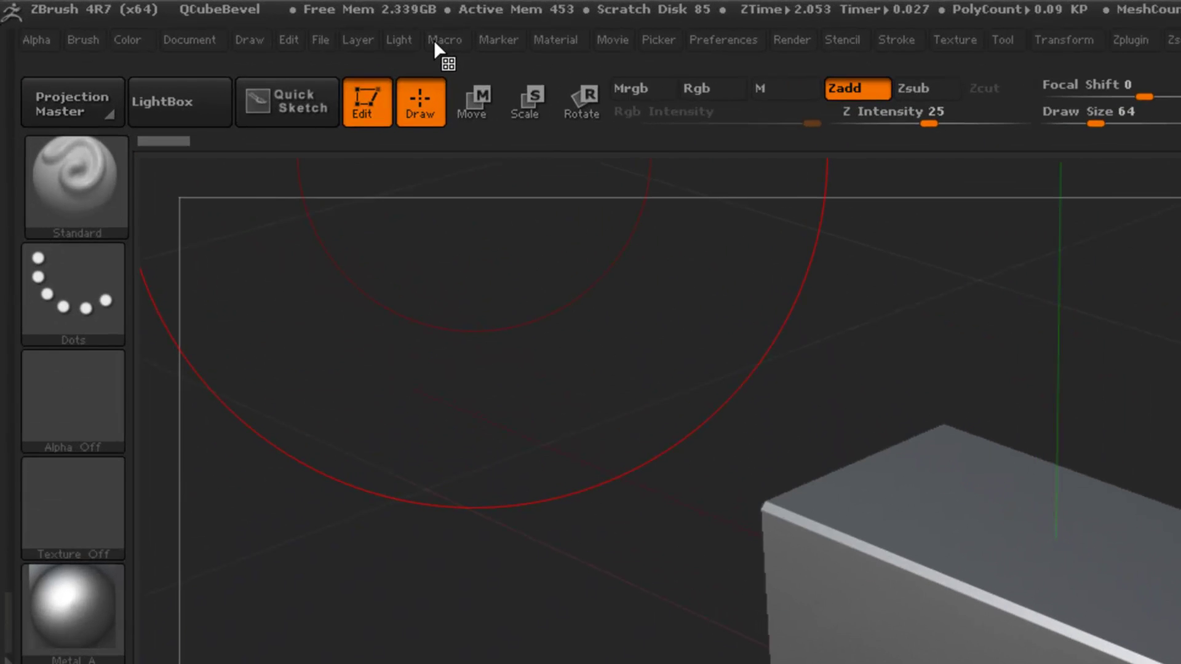
# Reload all macros and run the load-Brush-ZModeler-polygon macro to load the ZModeler brushes.
pyautogui.click(434, 43)
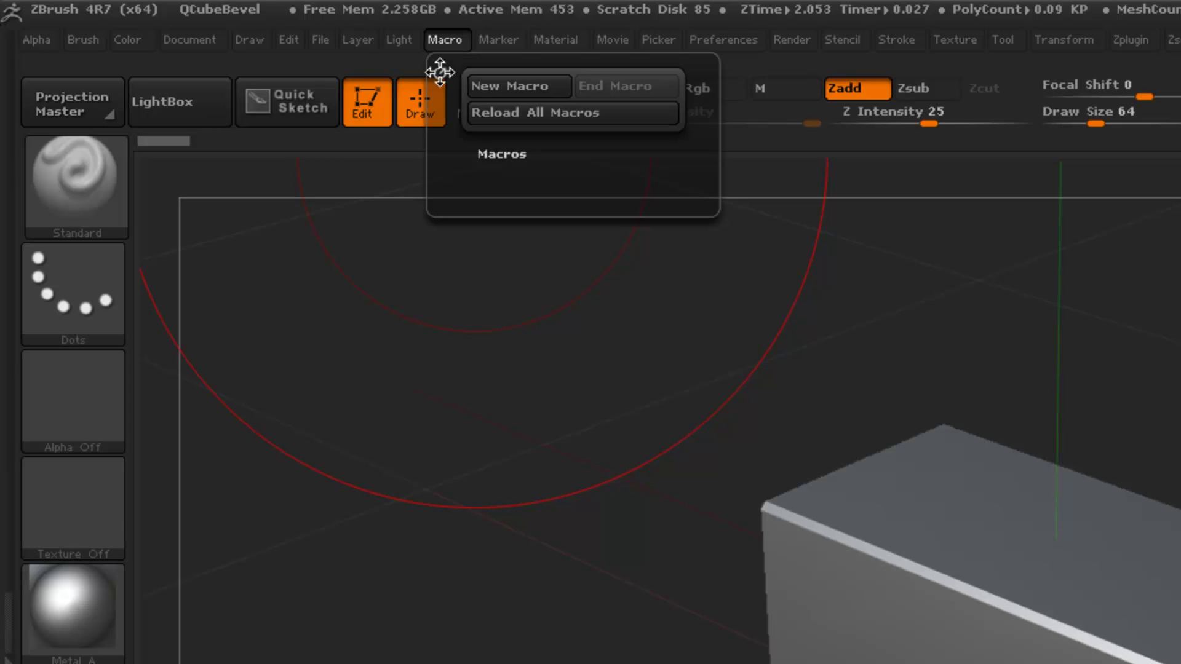
pyautogui.click(472, 112)
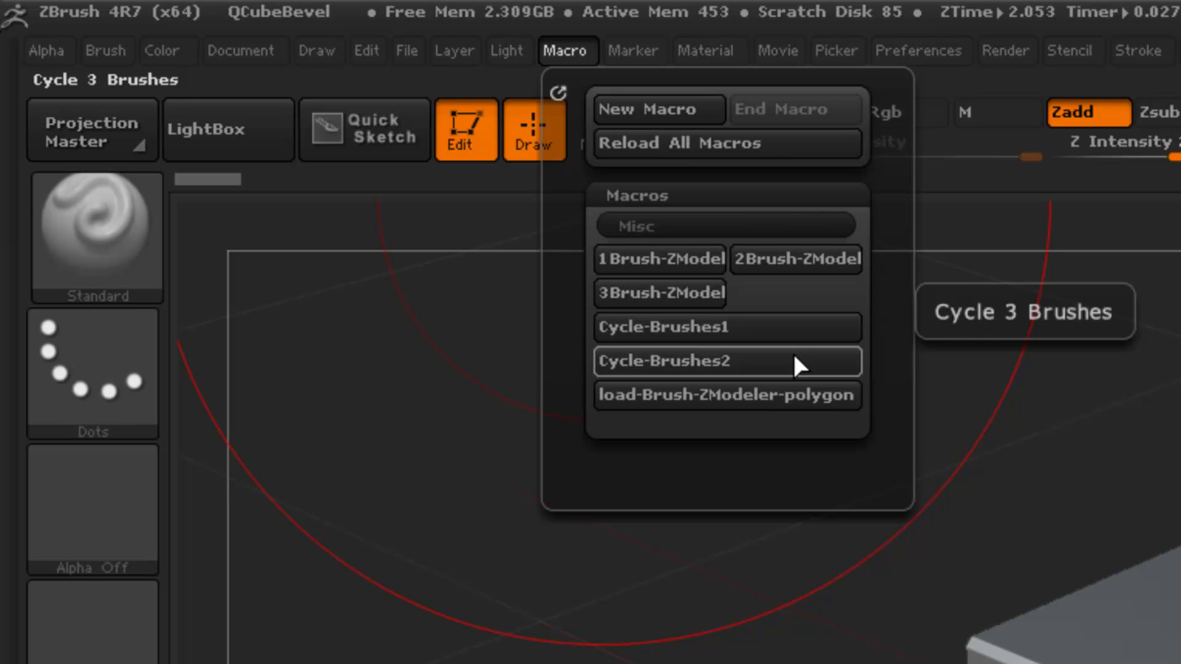
pyautogui.click(794, 359)
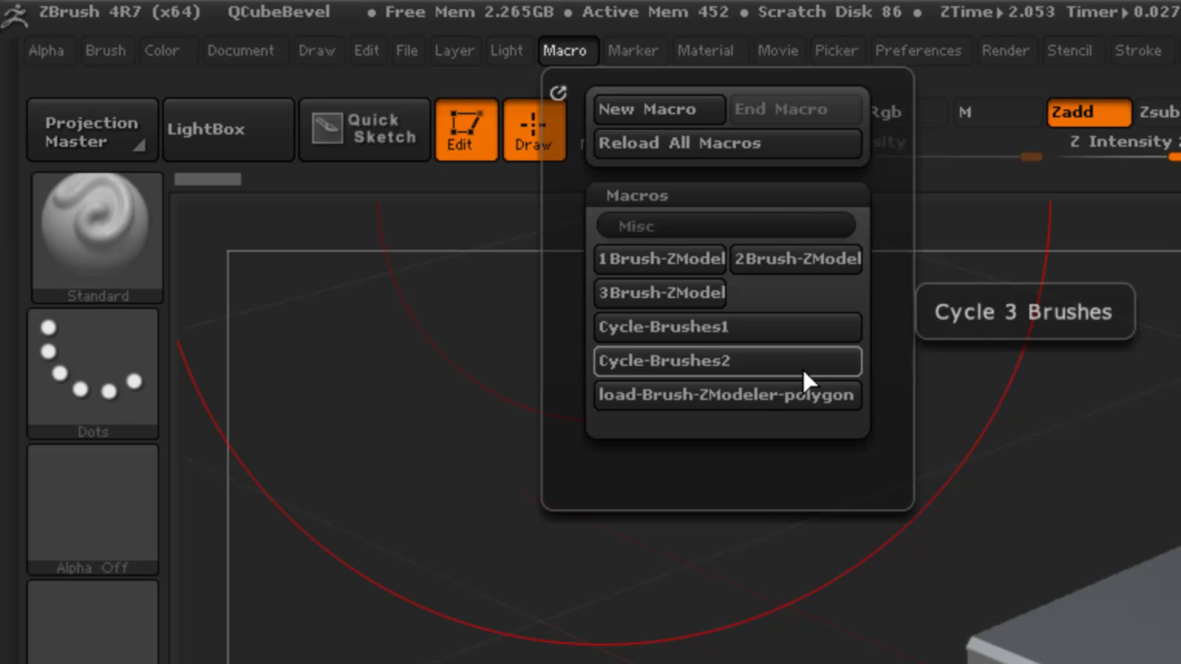
pyautogui.click(729, 396)
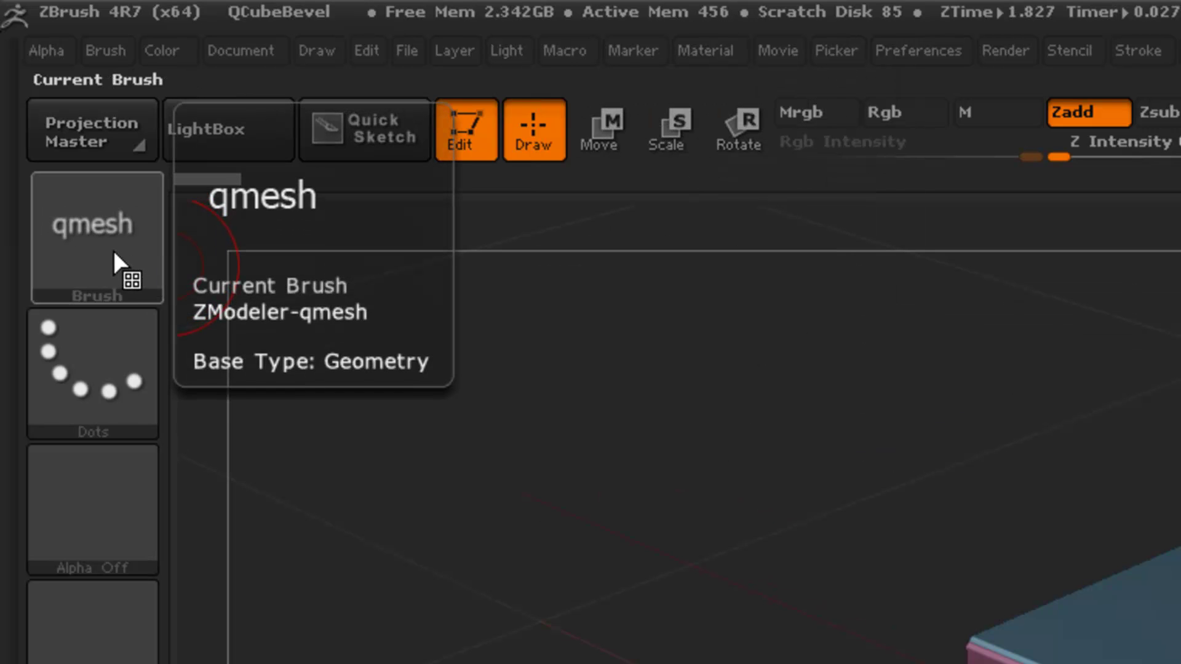
# Examine the loaded ZModeler brushes in the brush palette and return to ZModeler-qmesh as the current brush.
pyautogui.click(113, 250)
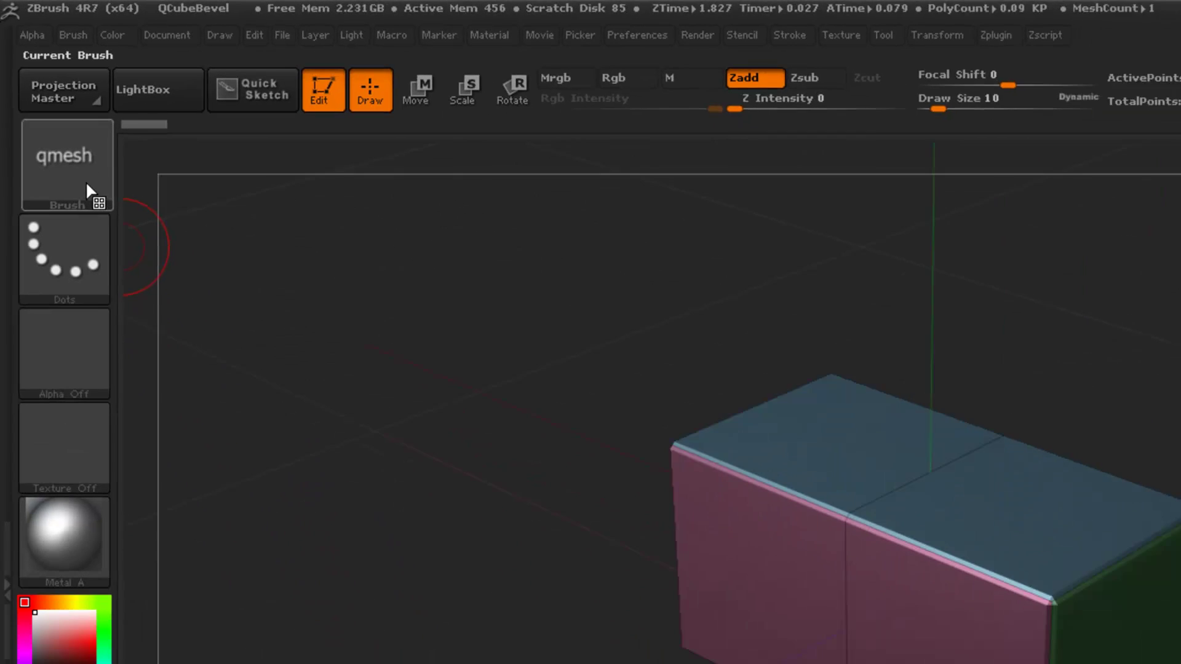
pyautogui.click(86, 180)
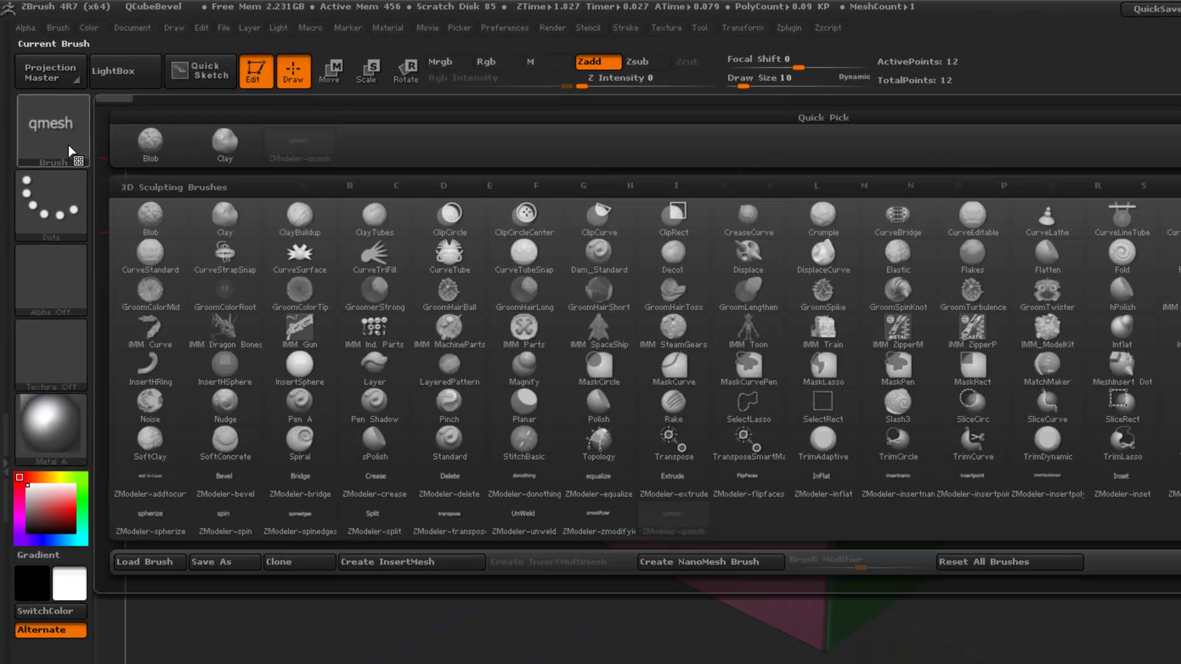
pyautogui.click(394, 651)
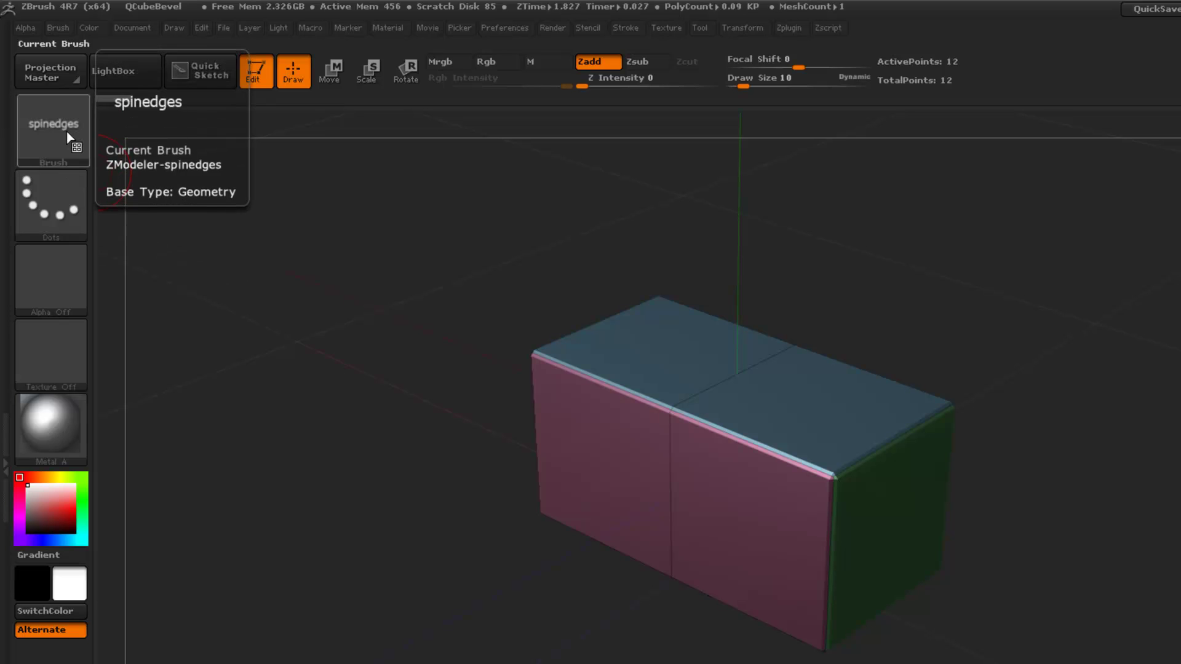
pyautogui.click(58, 148)
pyautogui.click(371, 142)
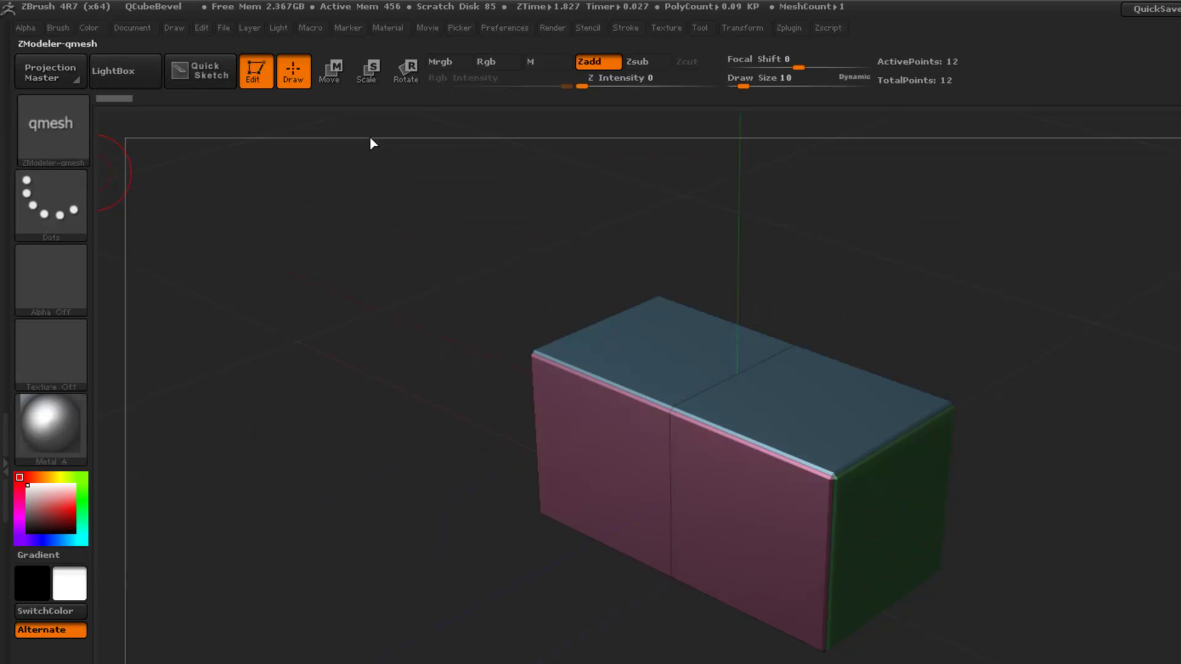
# Run the Cycle-Brushes1 macro repeatedly to step through the ZModeler-qmesh, ZModeler-scale and ZModeler-inset brushes.
pyautogui.click(311, 29)
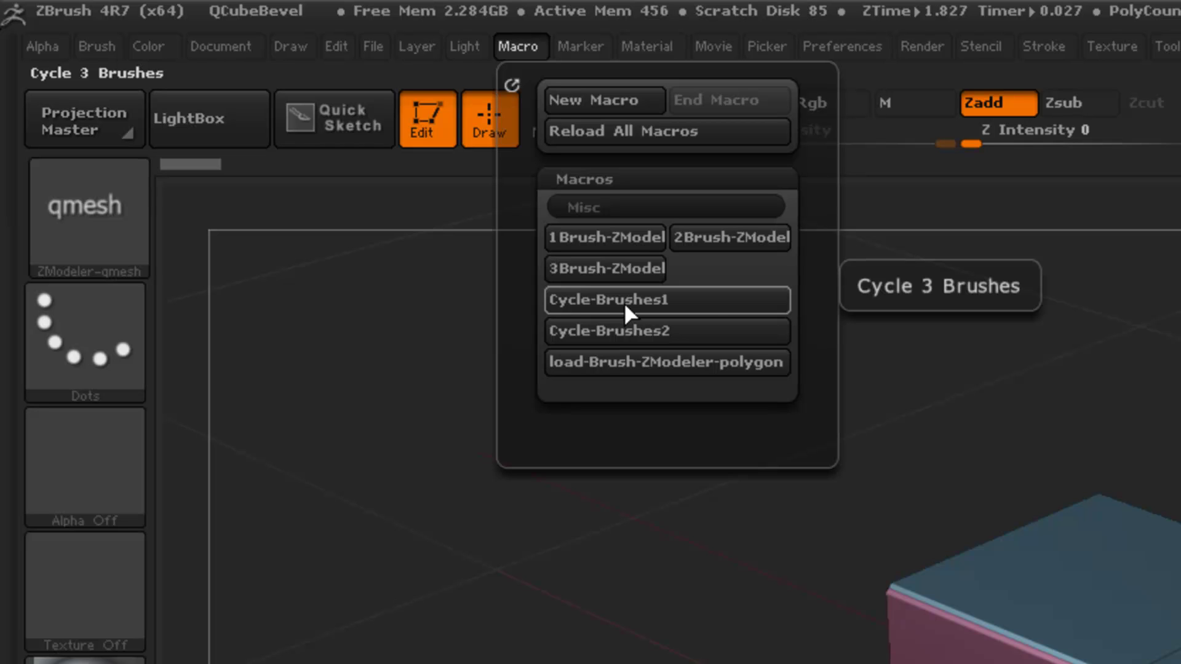
pyautogui.click(707, 301)
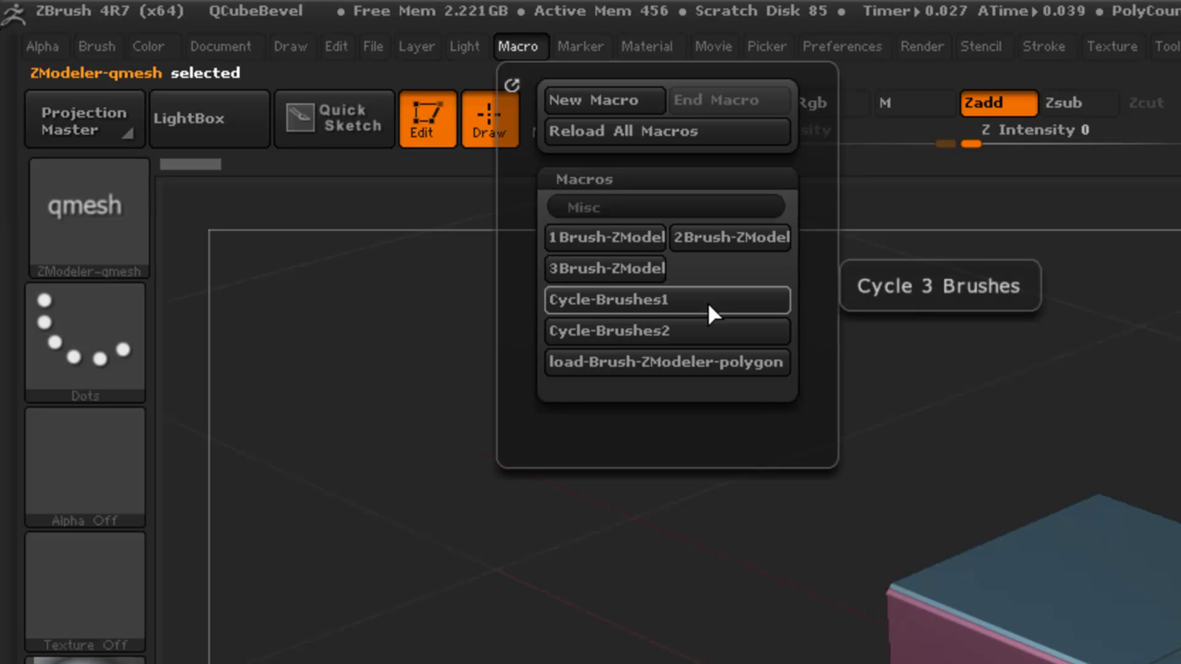
pyautogui.click(707, 301)
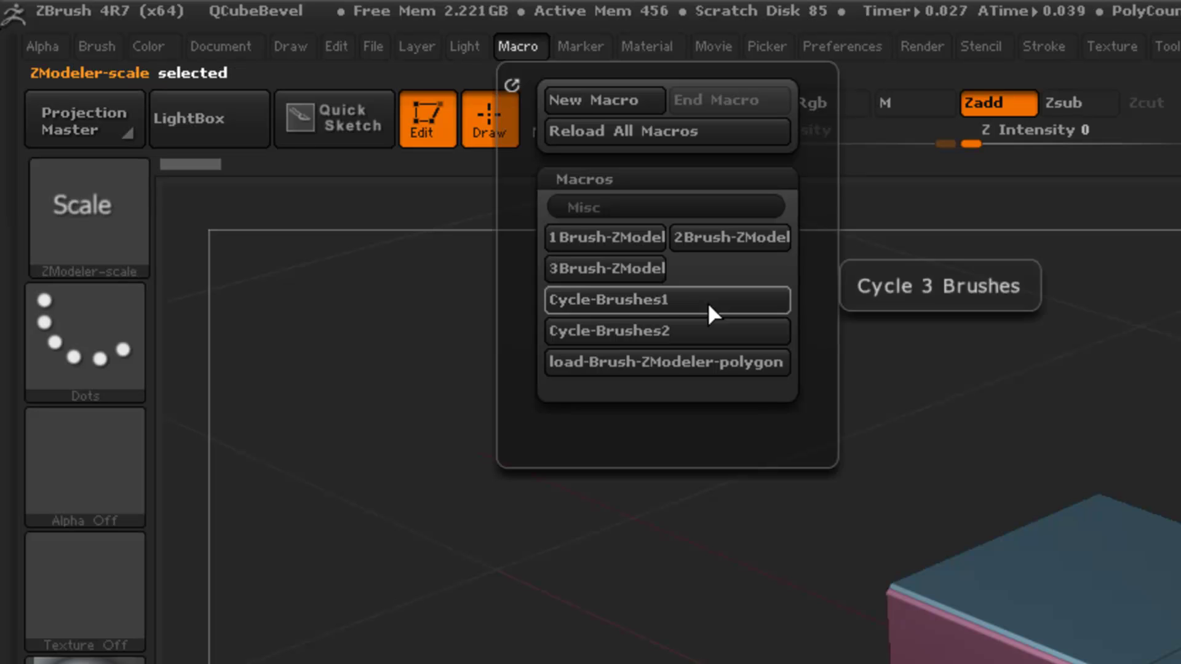
pyautogui.click(707, 301)
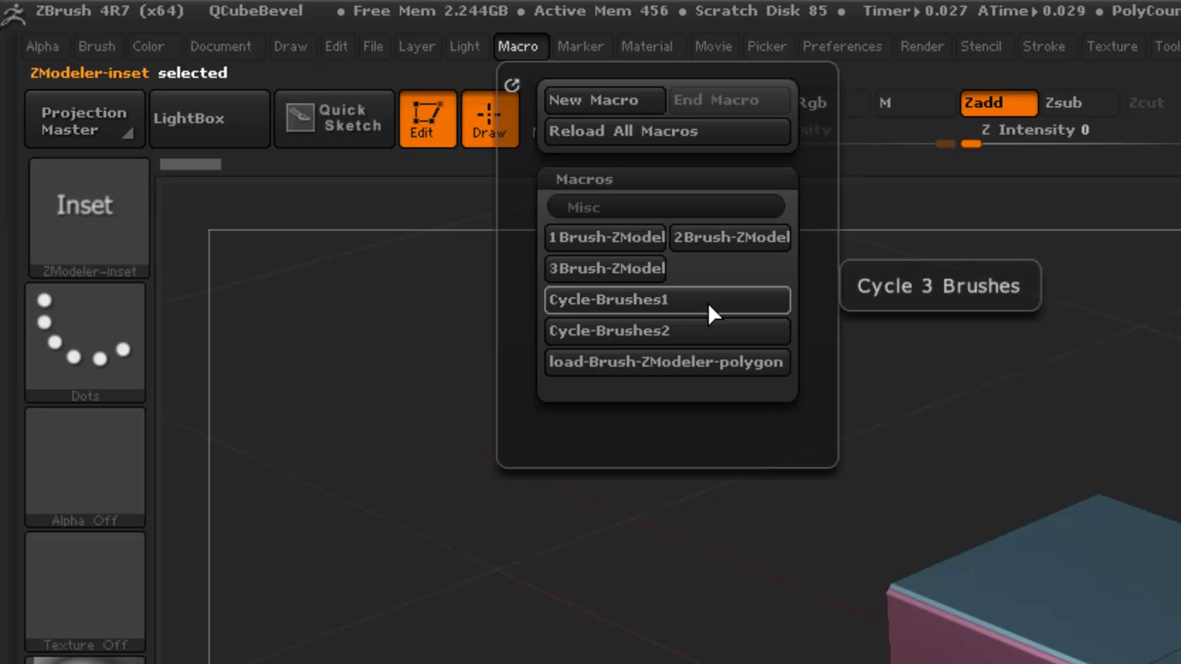
pyautogui.click(707, 302)
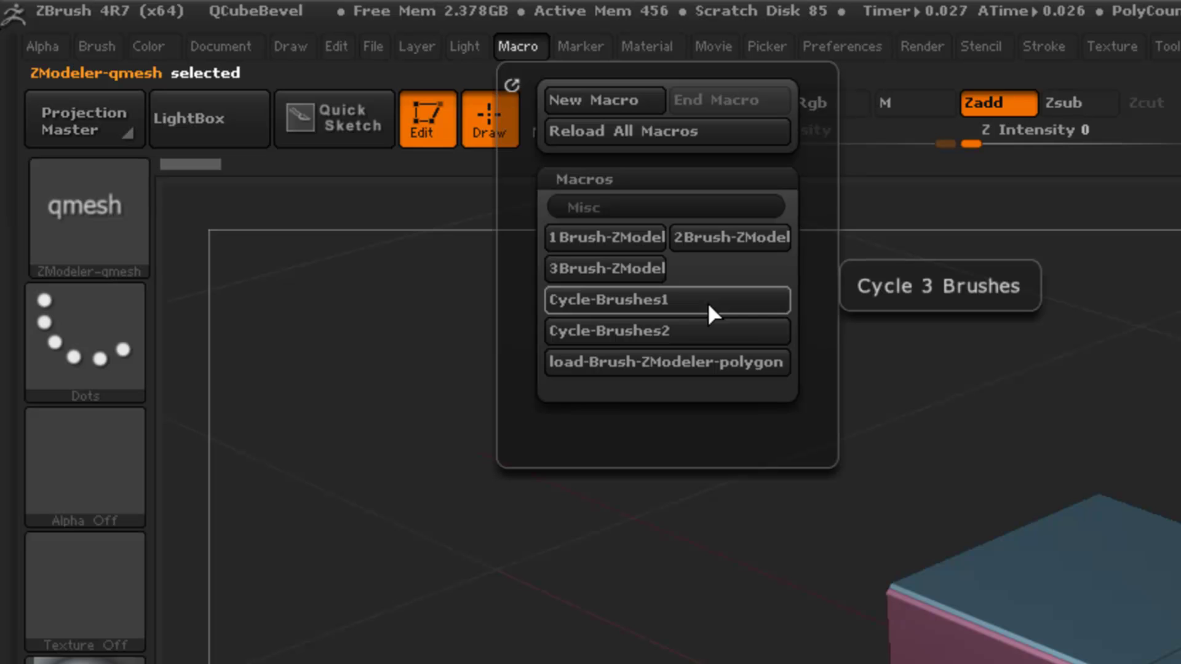
pyautogui.click(708, 302)
pyautogui.click(707, 301)
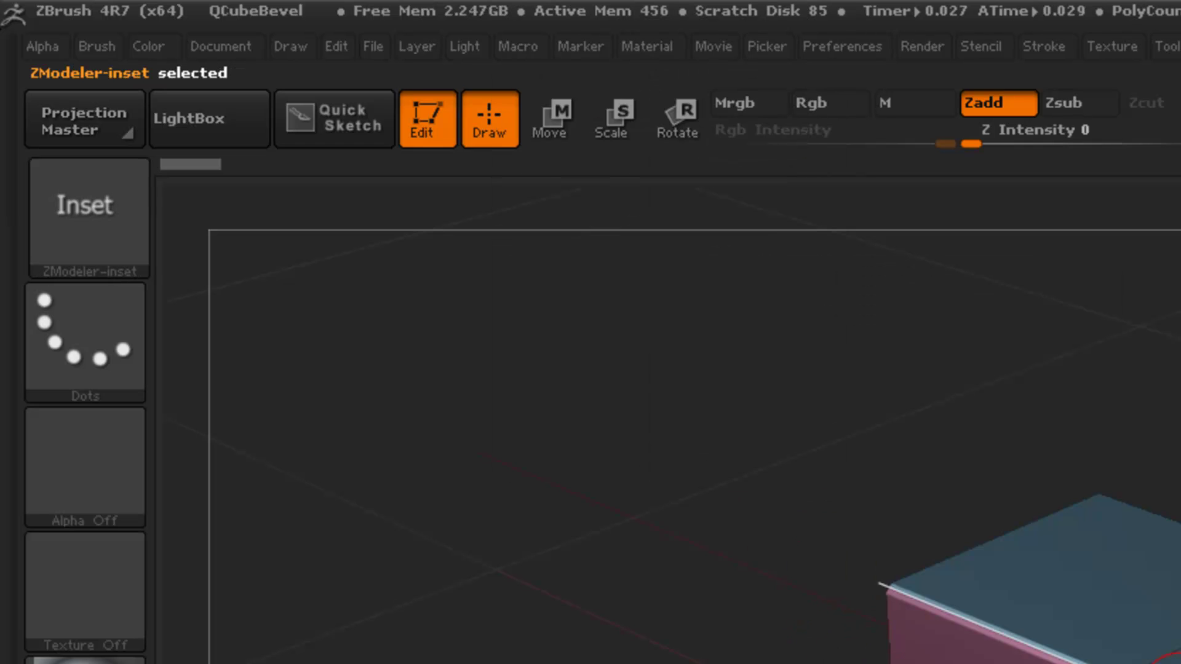
pyautogui.press('space')
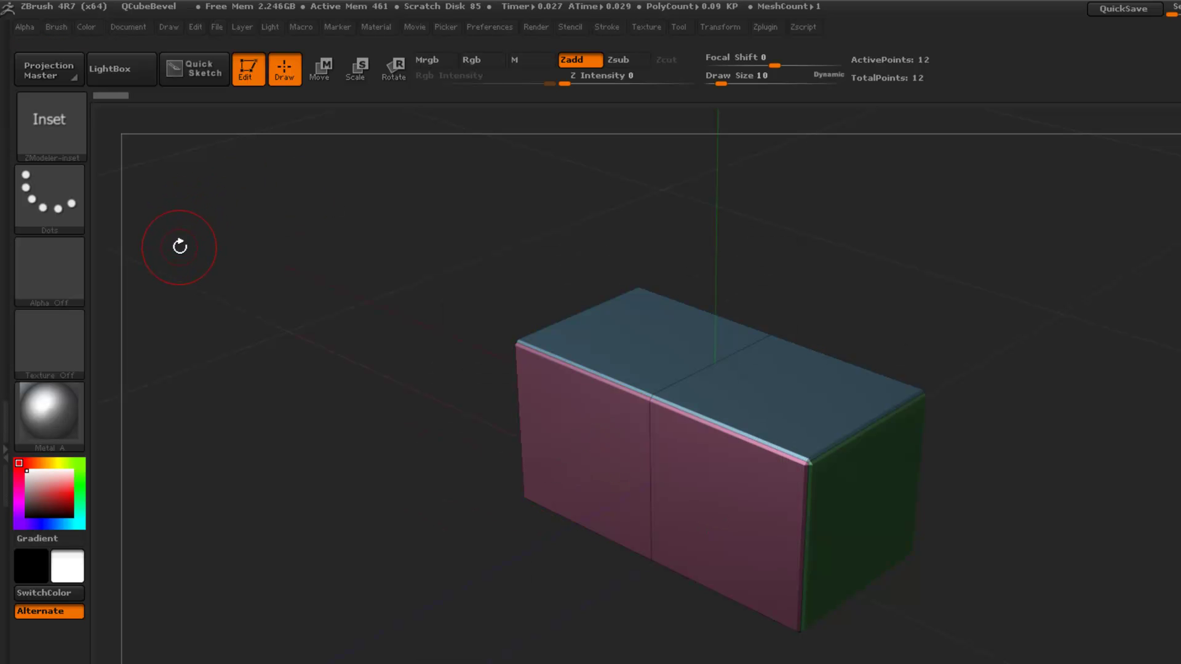
# Run the Cycle-Brushes2 macro several times to step through its set of brushes.
pyautogui.click(302, 27)
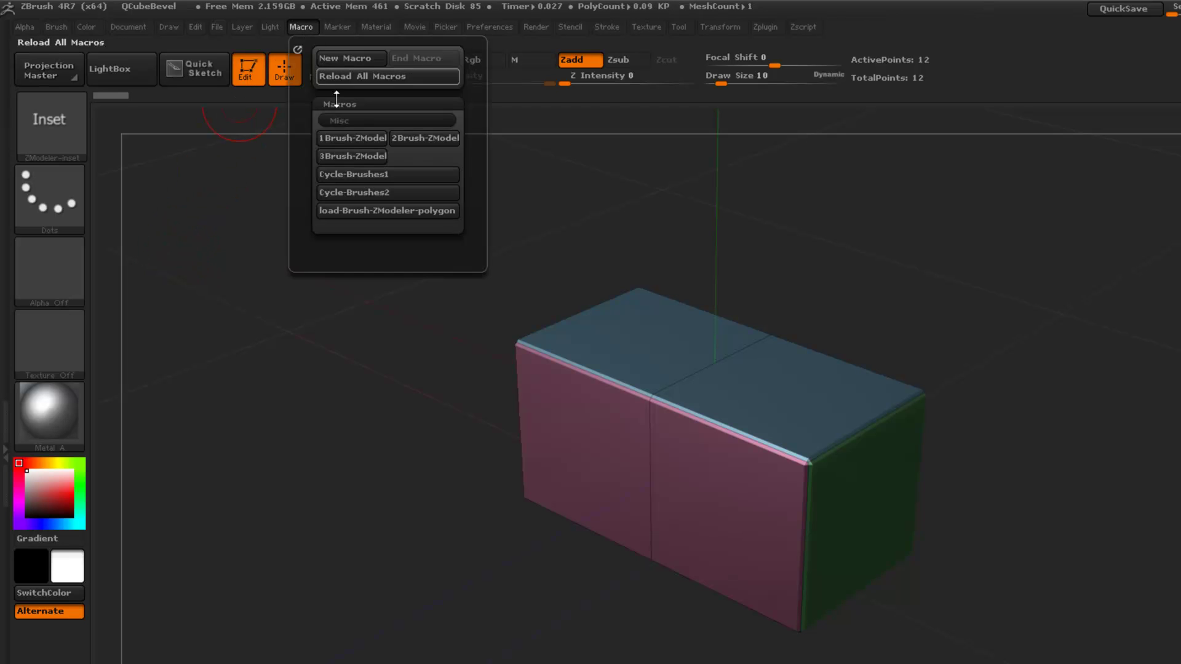
pyautogui.click(367, 198)
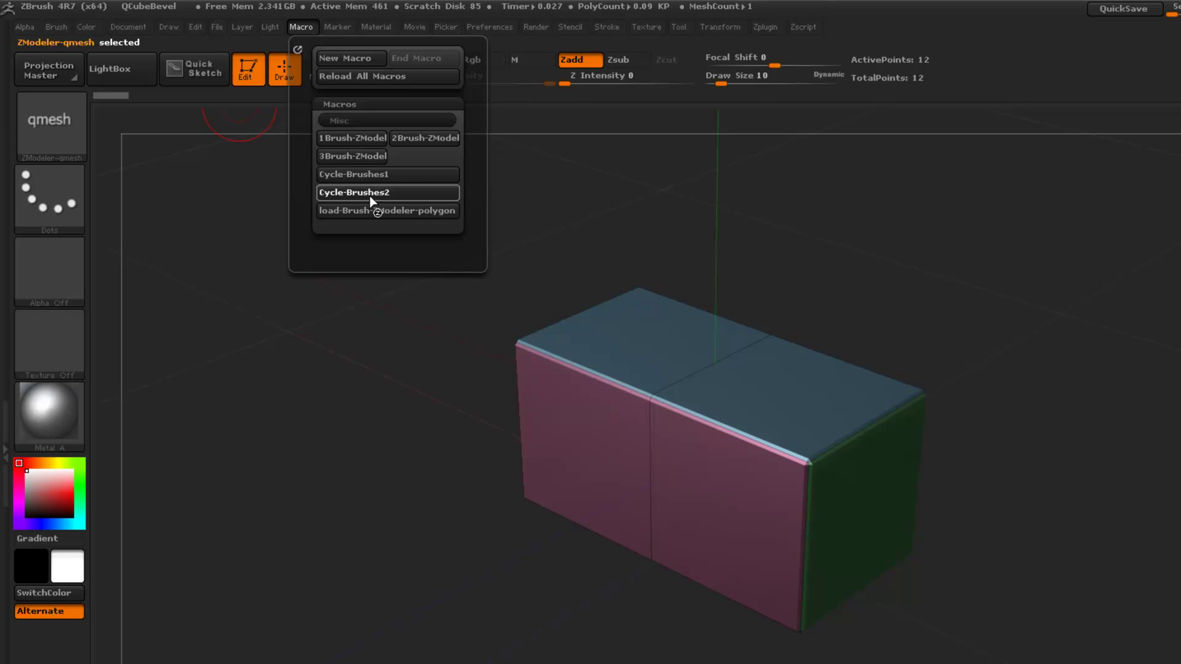
pyautogui.click(372, 201)
pyautogui.click(372, 201)
pyautogui.click(371, 200)
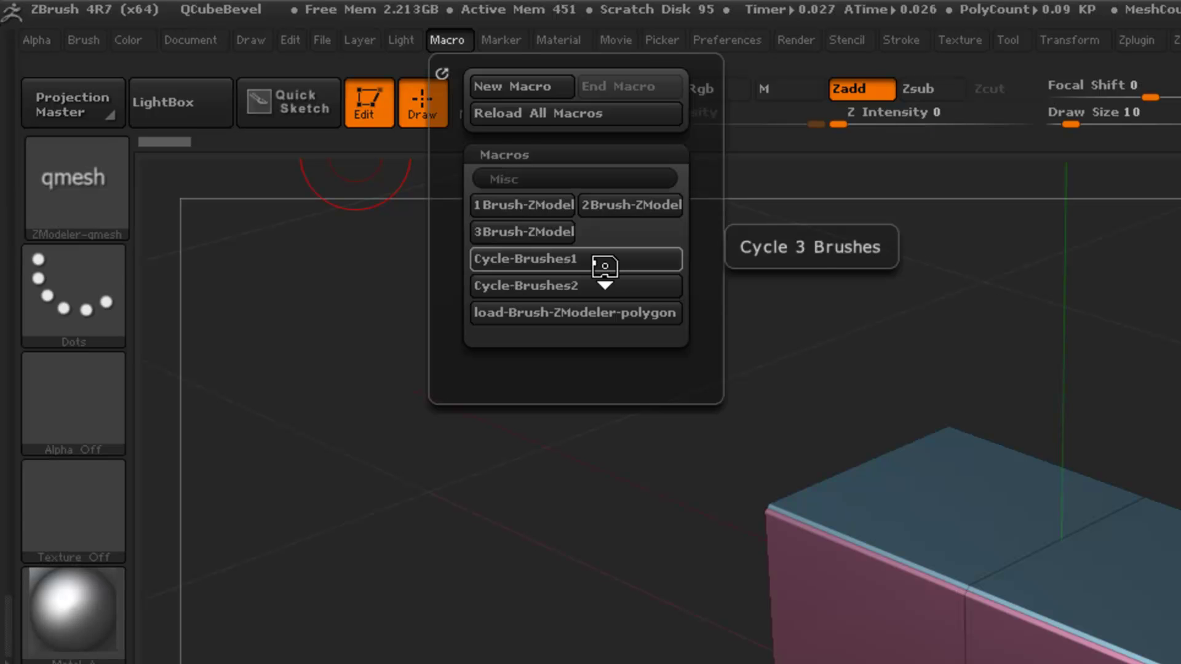
# Assign custom hotkeys to the two cycling macros: scroll down for Cycle-Brushes1 and scroll up for Cycle-Brushes2.
pyautogui.click(603, 264)
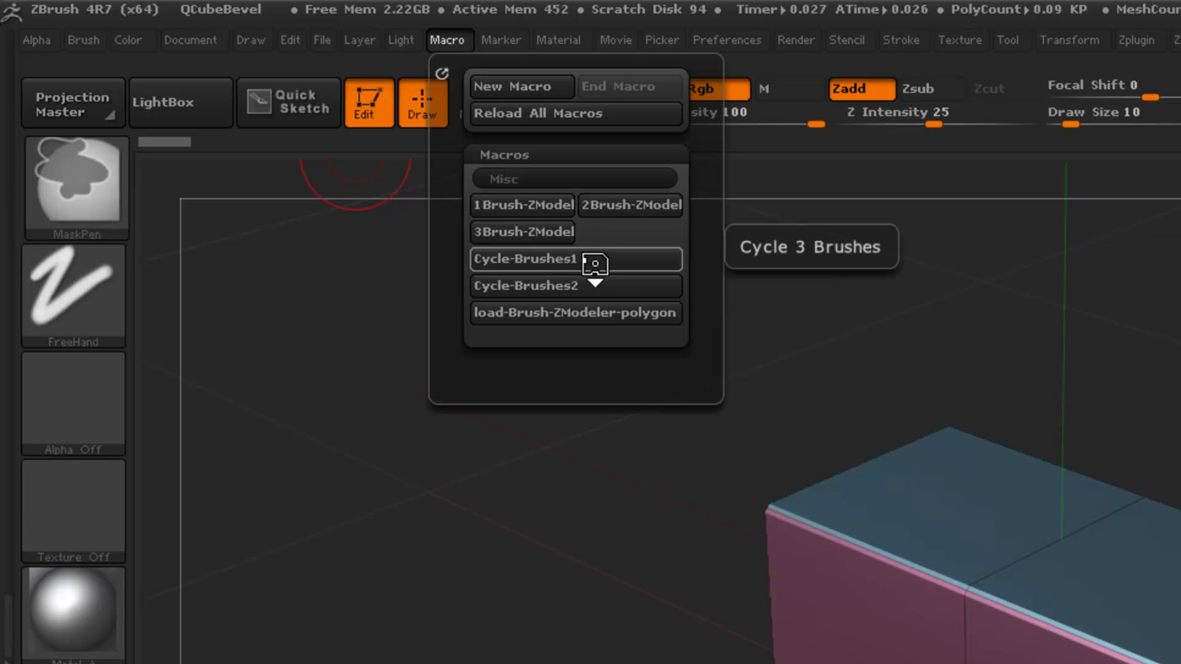
pyautogui.keyDown('ctrl'); pyautogui.keyDown('alt'); pyautogui.click(592, 261); pyautogui.keyUp('alt'); pyautogui.keyUp('ctrl')
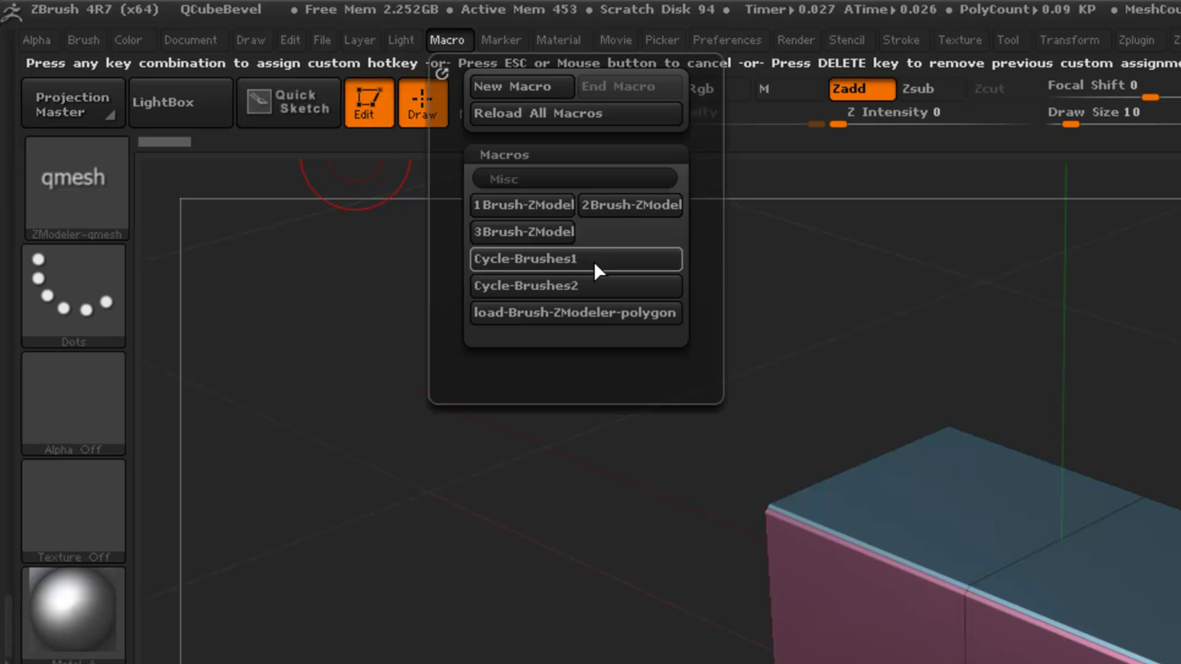
pyautogui.scroll(-1, 592, 261)
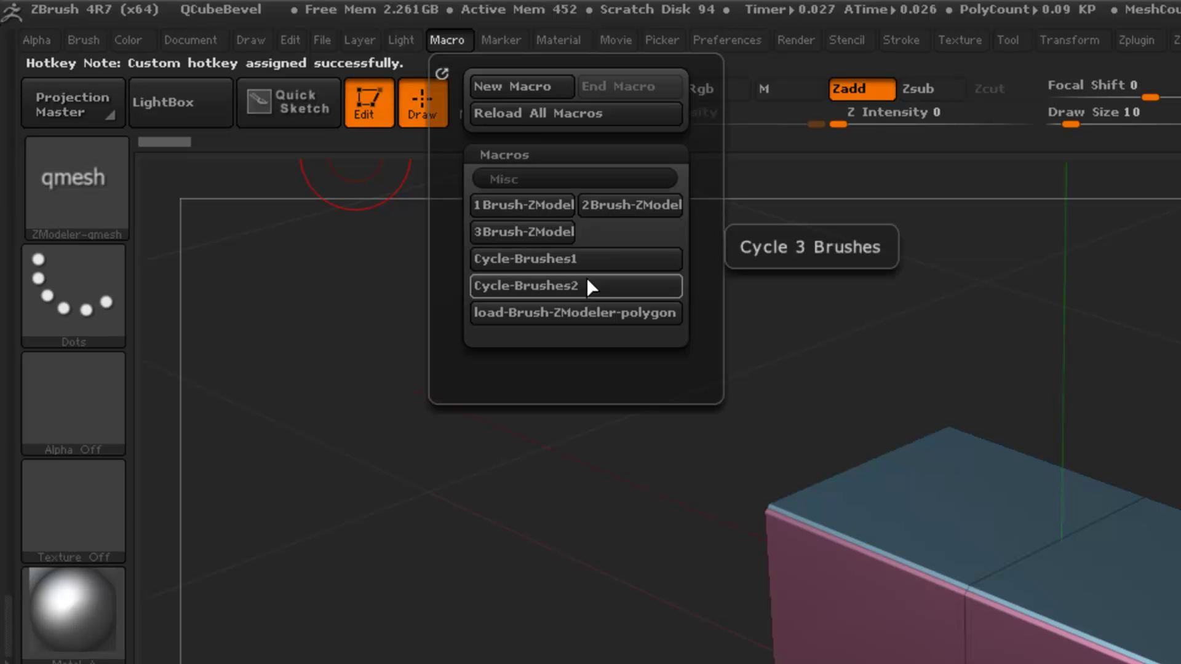
pyautogui.click(587, 280)
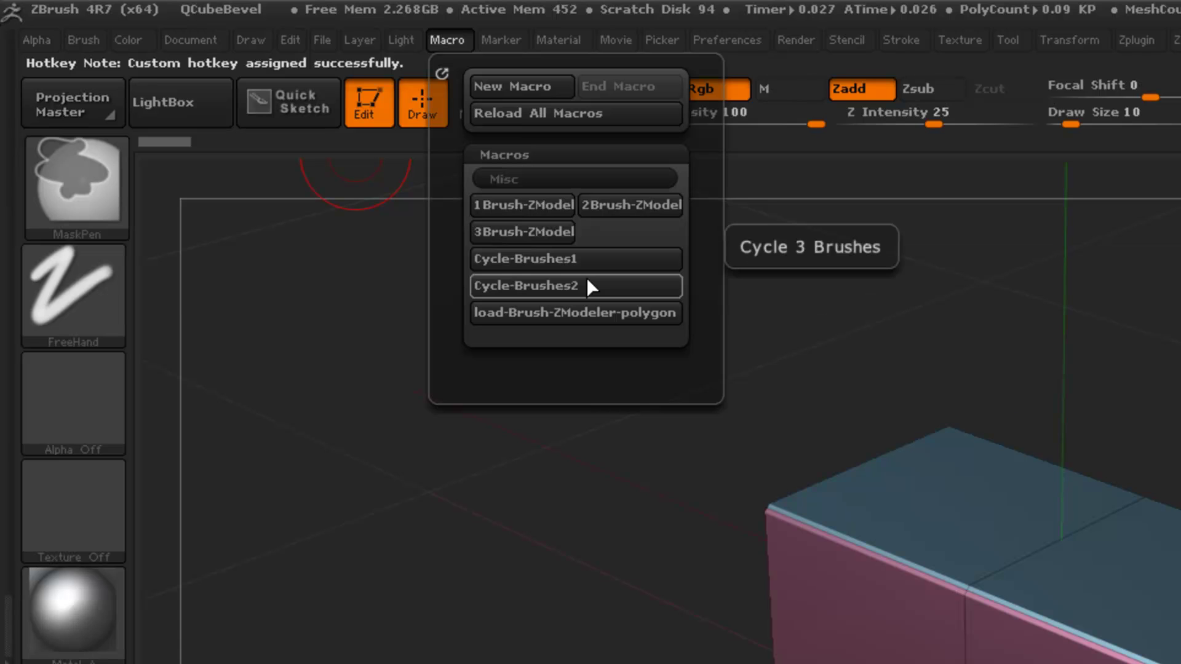
pyautogui.keyDown('ctrl'); pyautogui.keyDown('alt'); pyautogui.click(584, 278); pyautogui.keyUp('alt'); pyautogui.keyUp('ctrl')
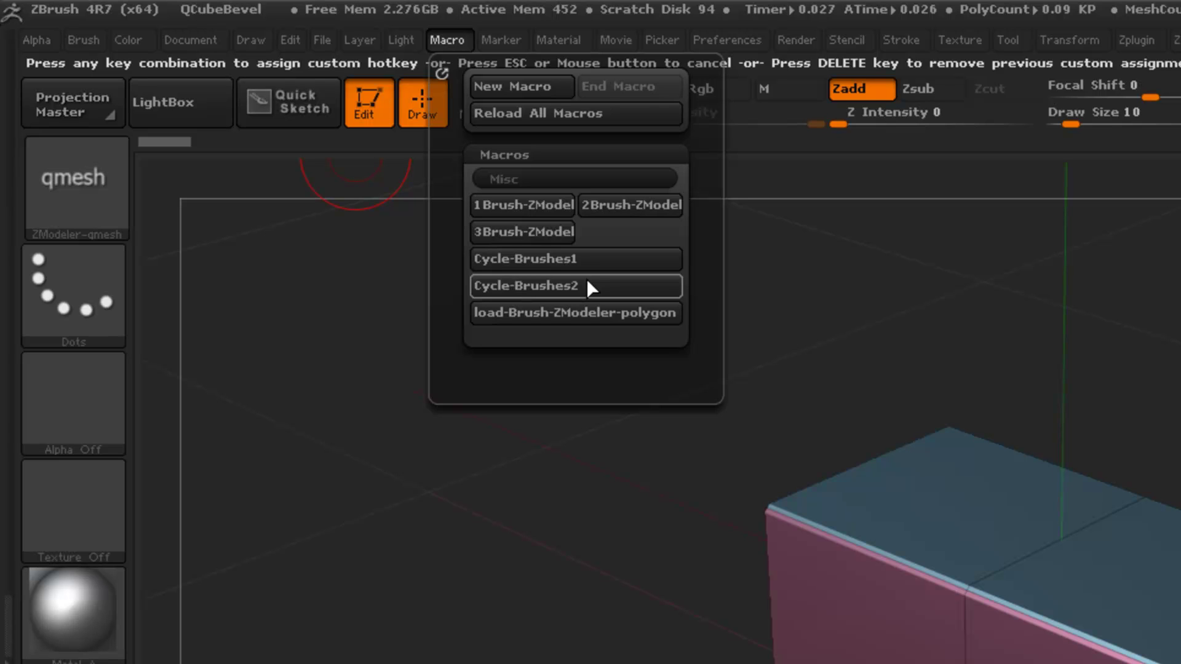
pyautogui.scroll(1, 594, 277)
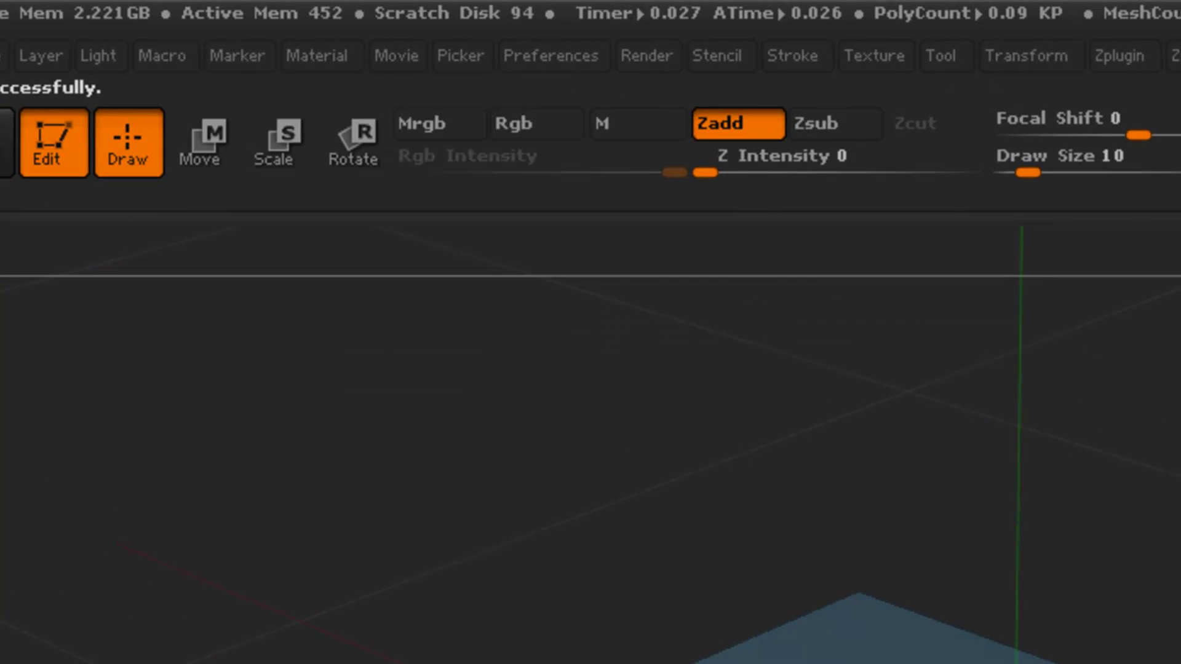
# Test the custom hotkeys by cycling the current brush repeatedly through ZModeler-qmesh, ZModeler-scale and ZModeler-inset.
pyautogui.scroll(1, 80, 554)
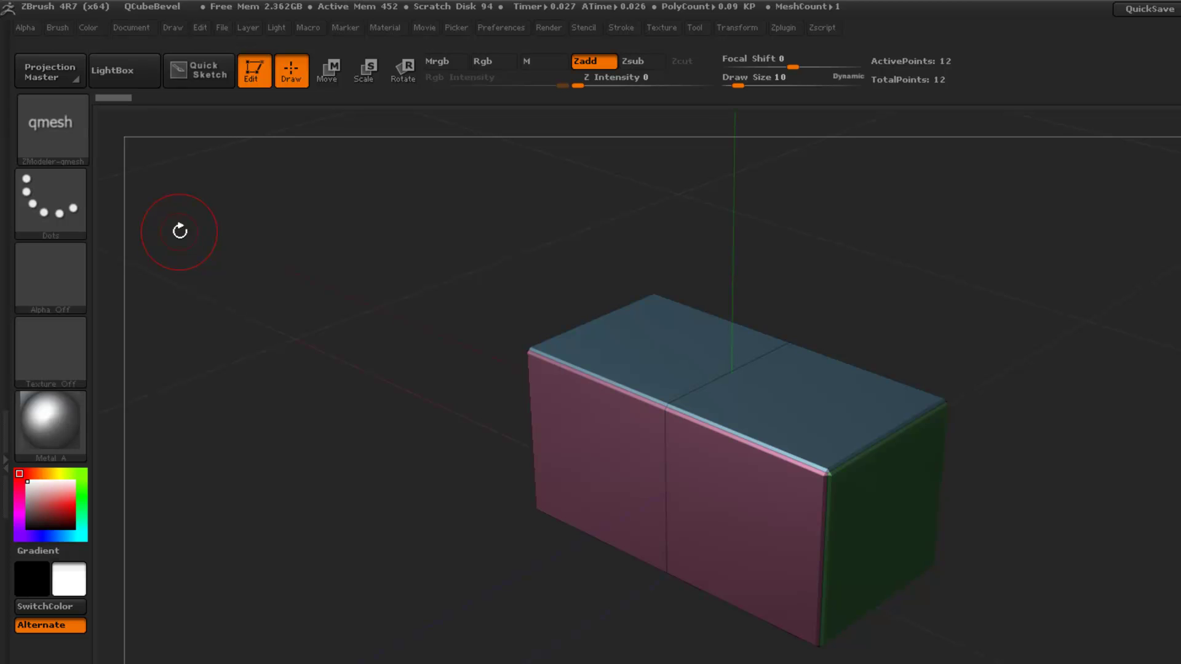
pyautogui.press('2')
pyautogui.press('3')
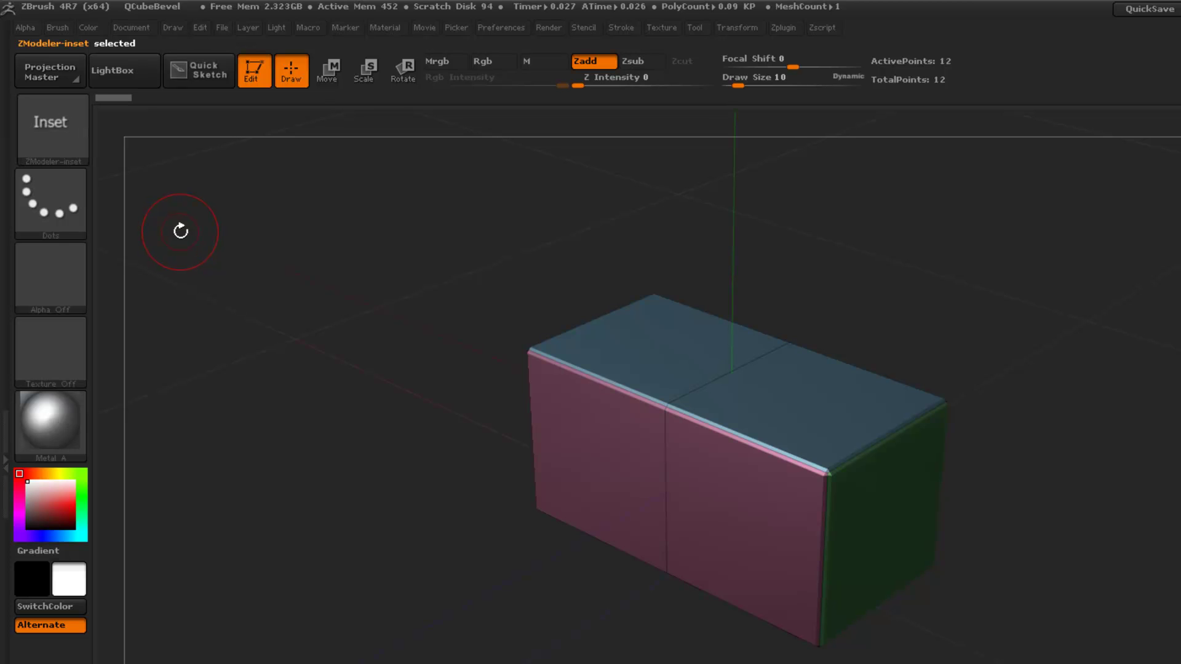
pyautogui.press('1')
pyautogui.press('2')
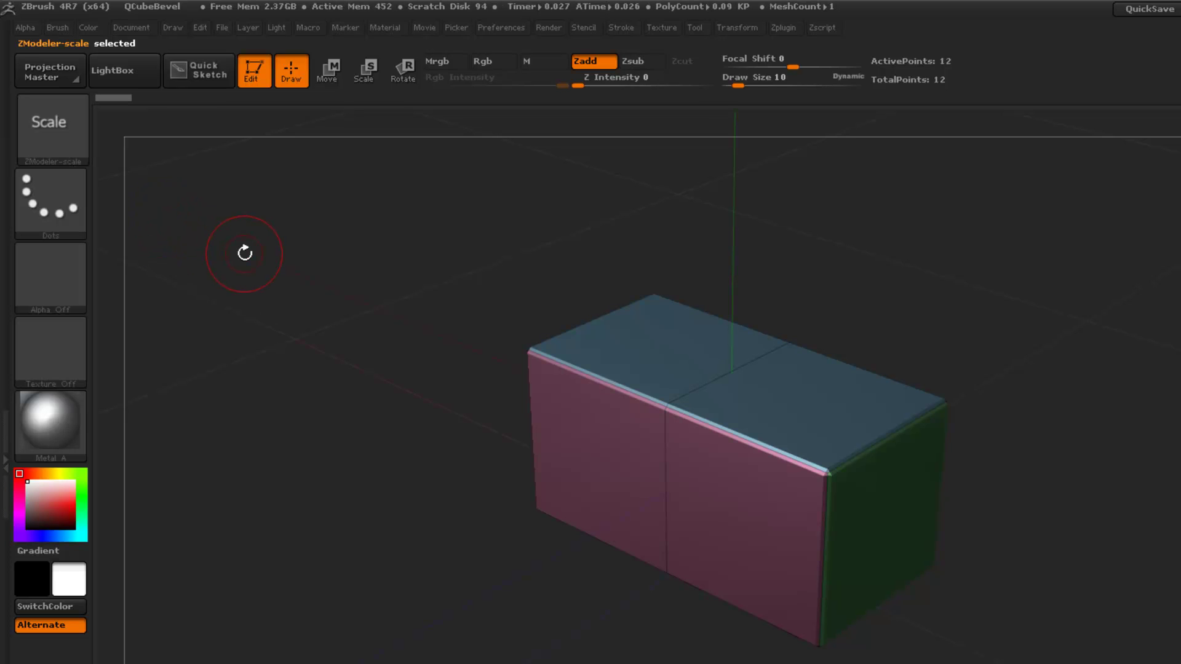
pyautogui.press('3')
pyautogui.press('1')
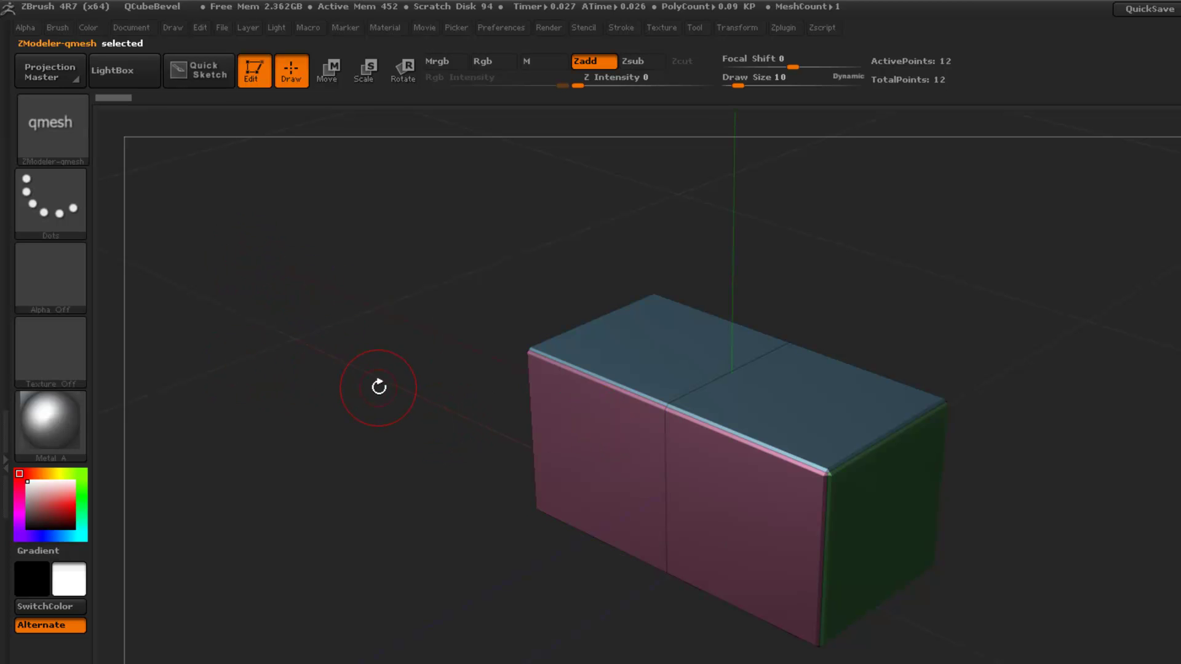
pyautogui.press('2')
pyautogui.press('3')
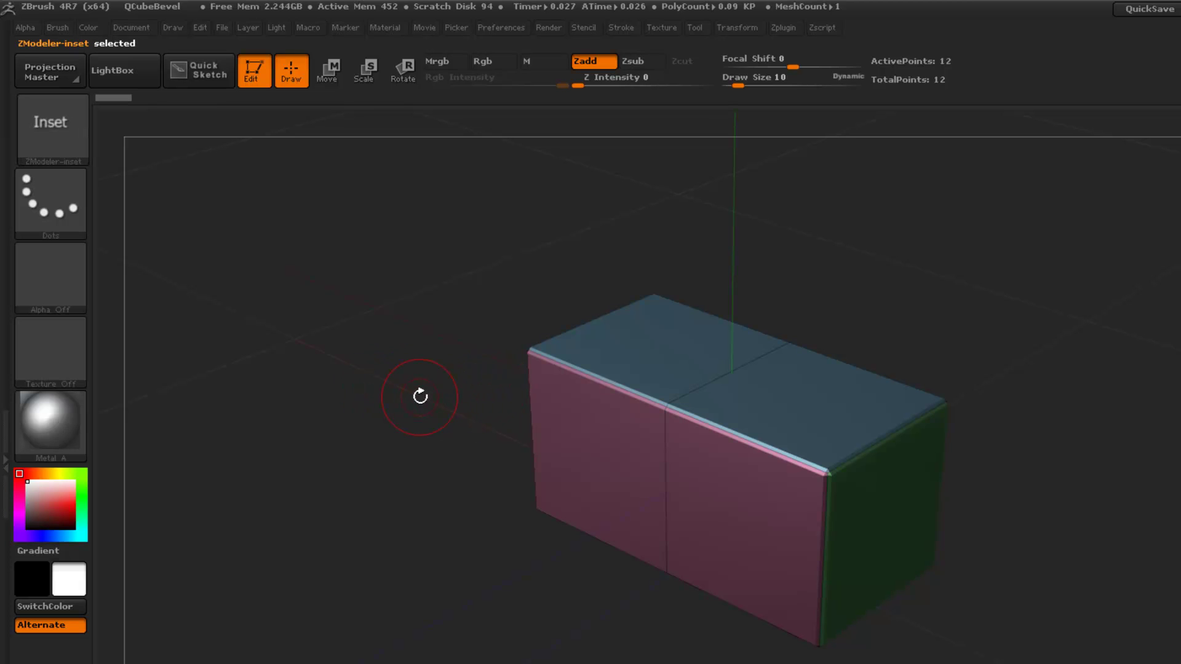
pyautogui.press('1')
pyautogui.press('2')
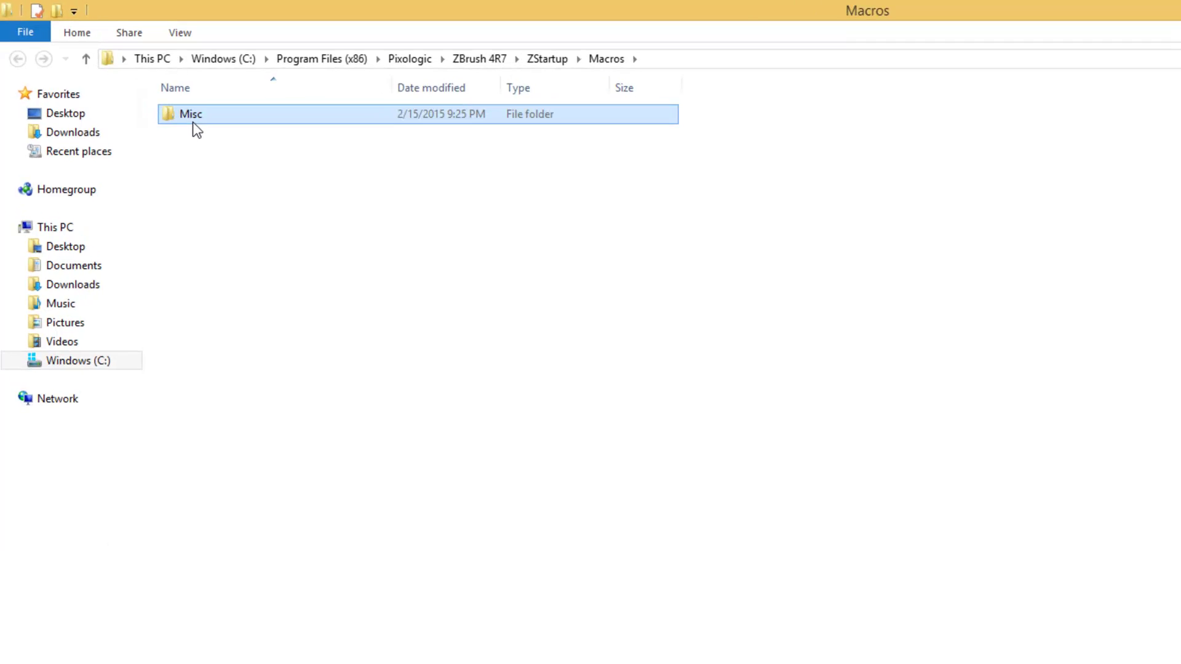
# In File Explorer, open Cycle-Brushes1.txt from the Macros\Misc folder in Notepad and highlight the three maskBrush VarSet lines.
pyautogui.doubleClick(191, 117)
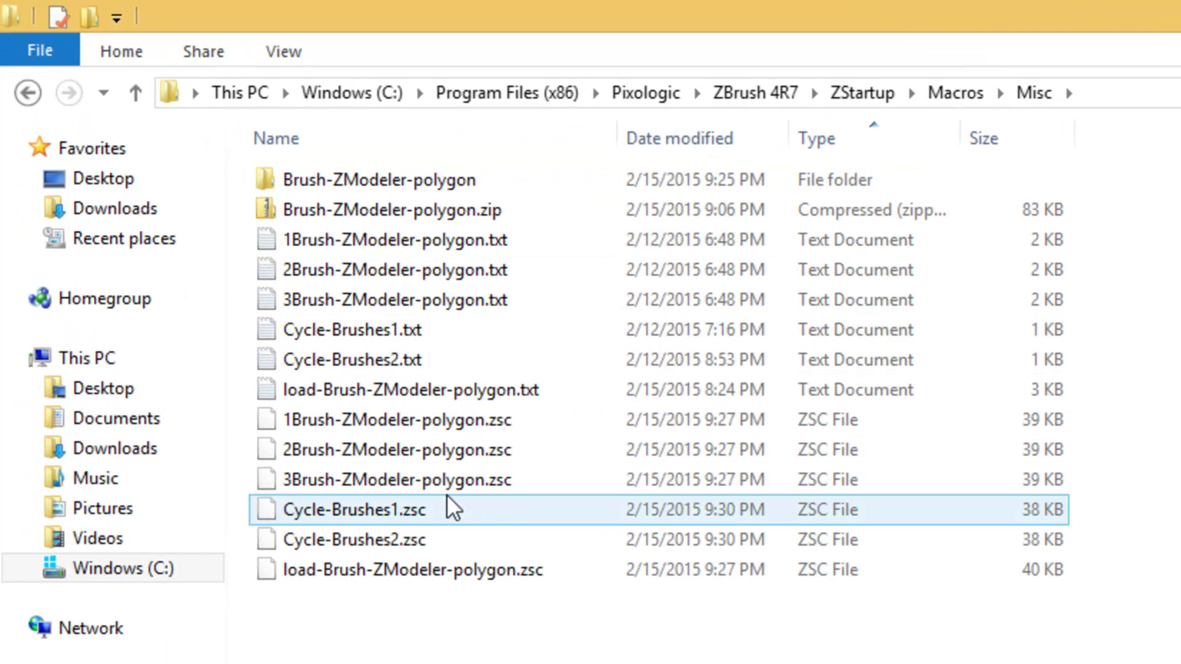
pyautogui.click(389, 337)
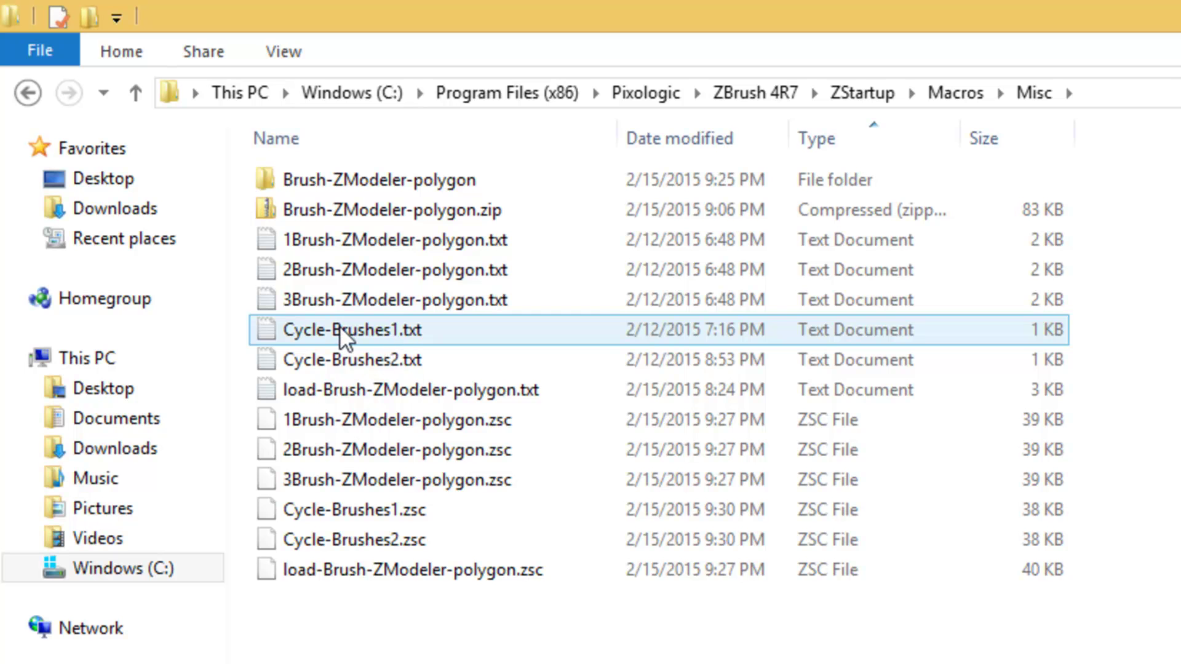
pyautogui.doubleClick(371, 334)
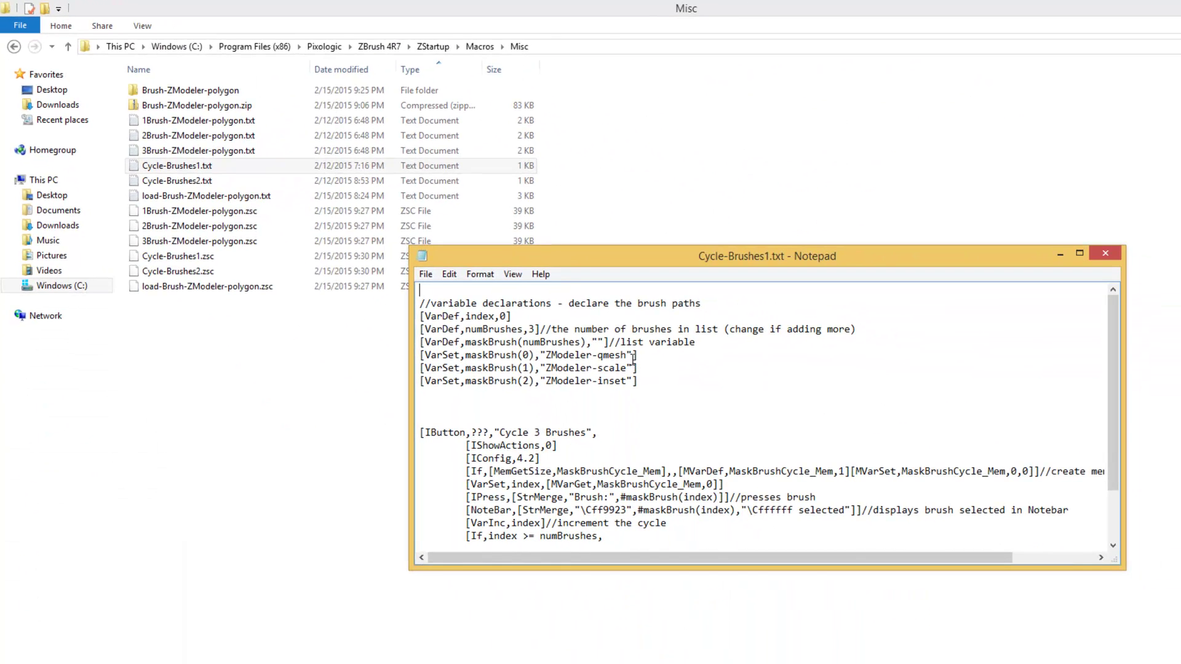
pyautogui.moveTo(639, 380); pyautogui.dragTo(430, 362)
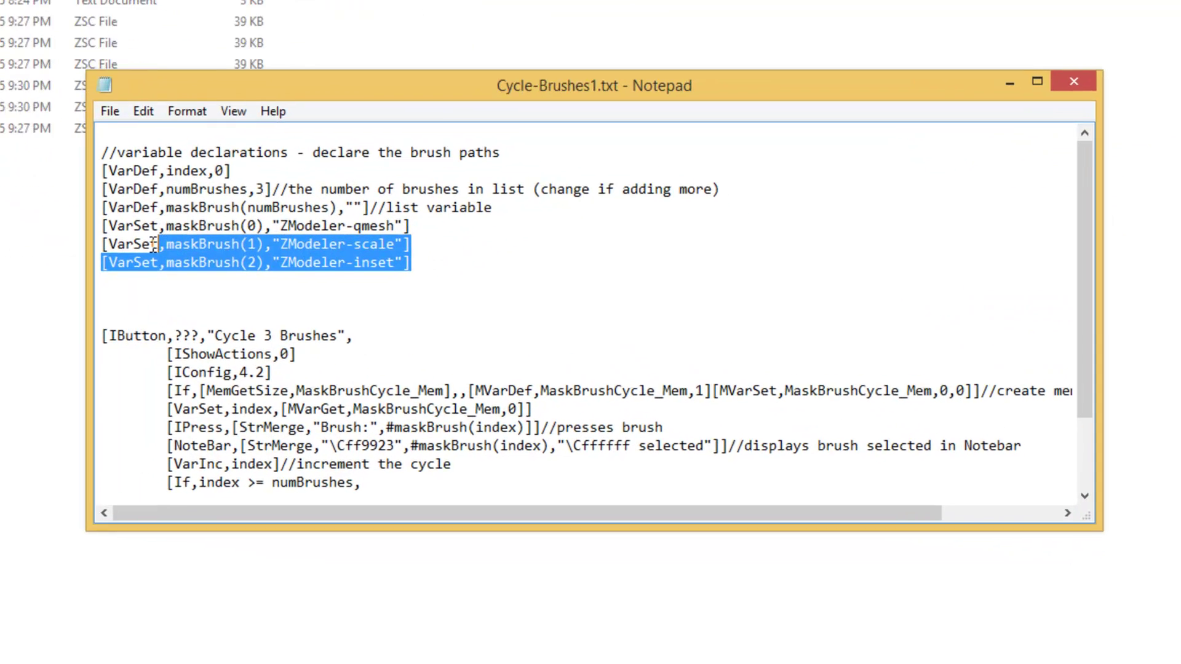
pyautogui.moveTo(101, 232); pyautogui.dragTo(45, 224)
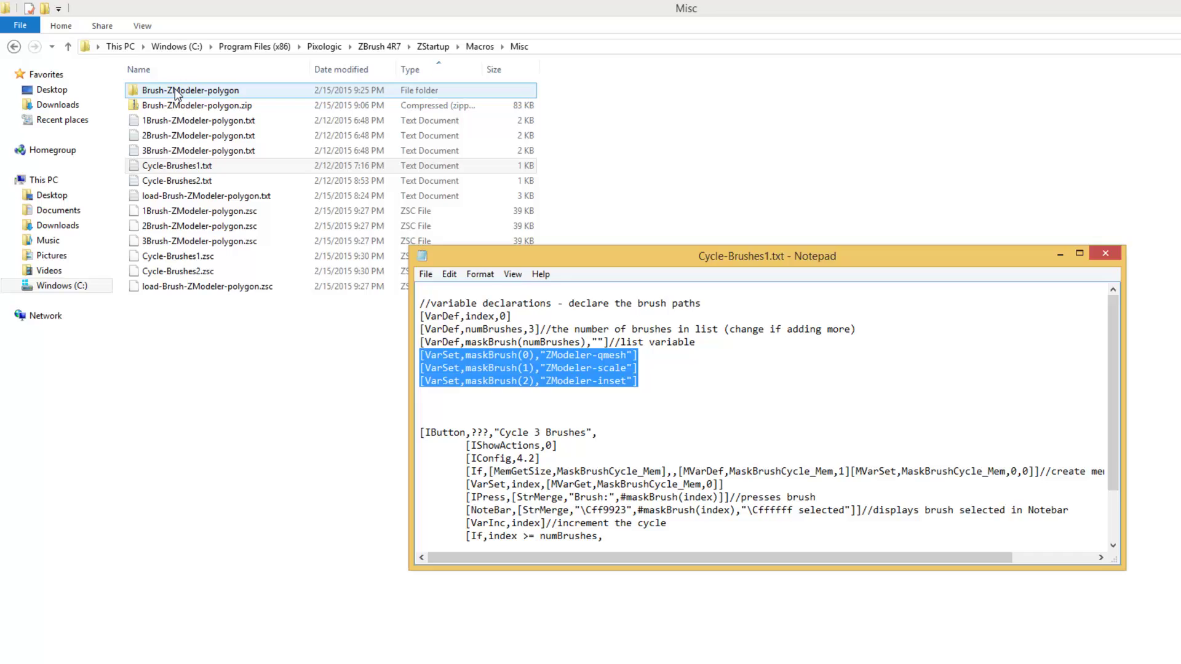
# Open the Brush-ZModeler-polygon folder and copy the name ZModeler-crease from the ZModeler-crease.ZBP file.
pyautogui.doubleClick(177, 91)
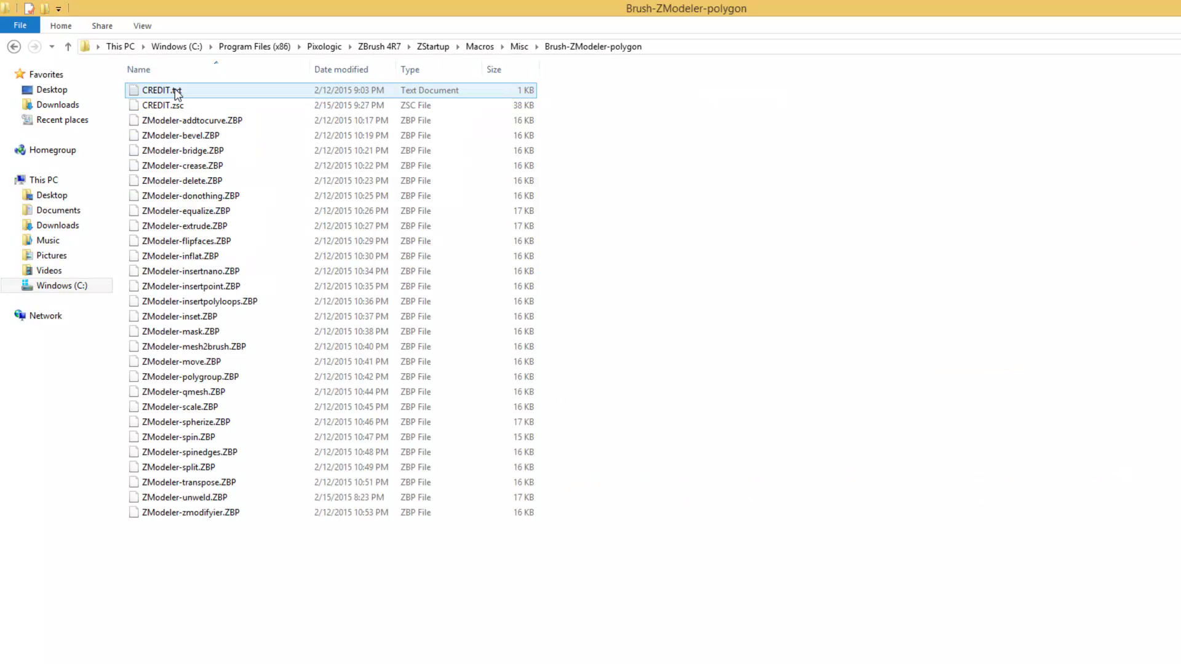
pyautogui.click(177, 150)
pyautogui.click(175, 166)
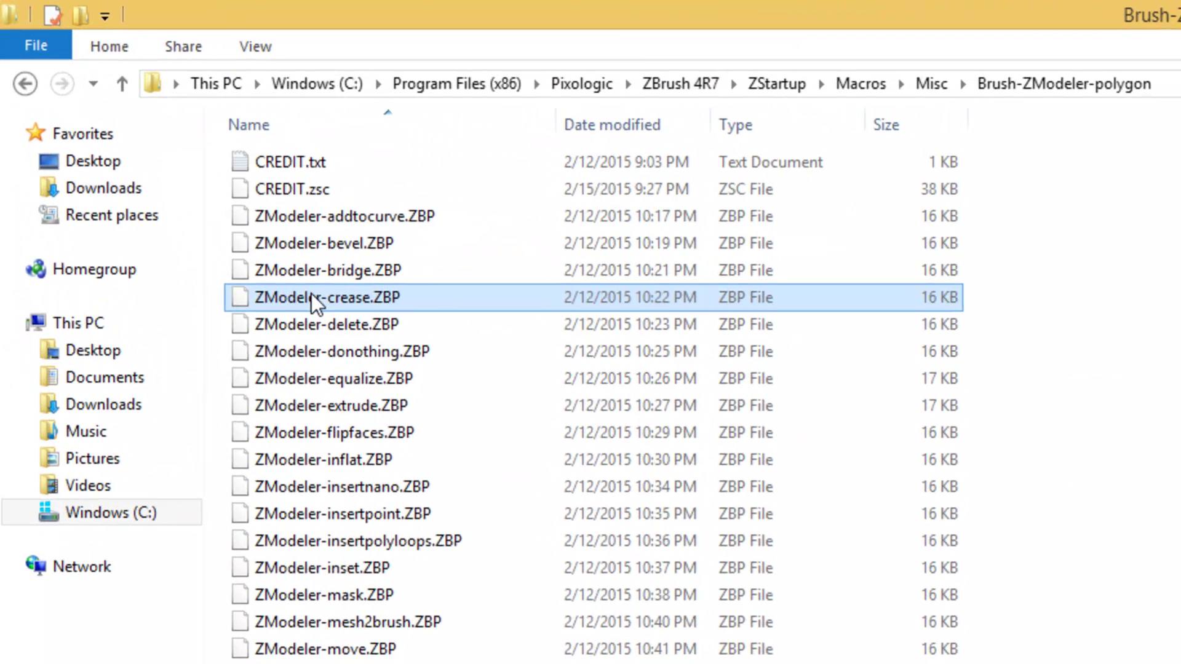
pyautogui.rightClick(311, 293)
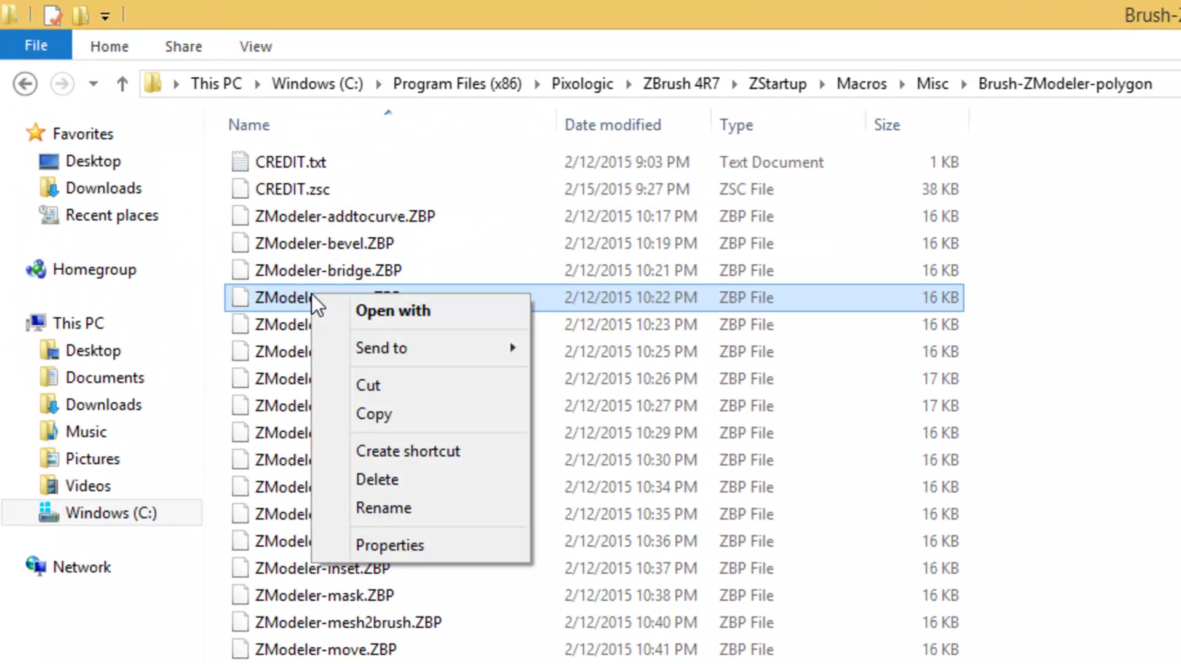
pyautogui.click(394, 507)
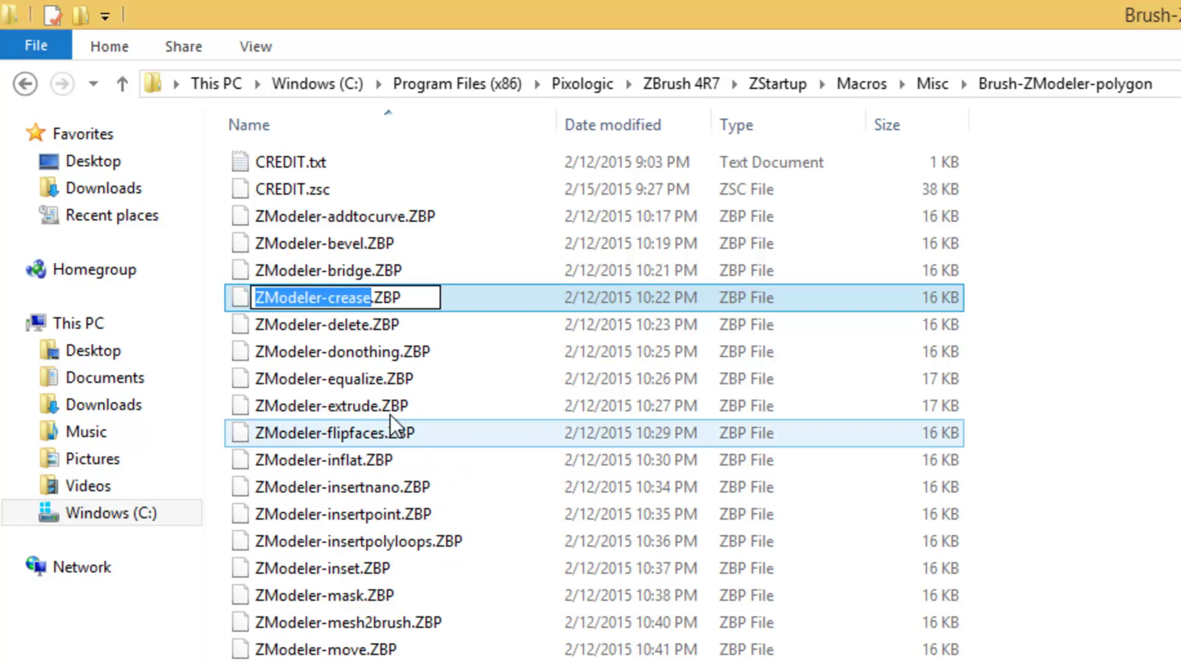
pyautogui.rightClick(364, 298)
pyautogui.click(426, 377)
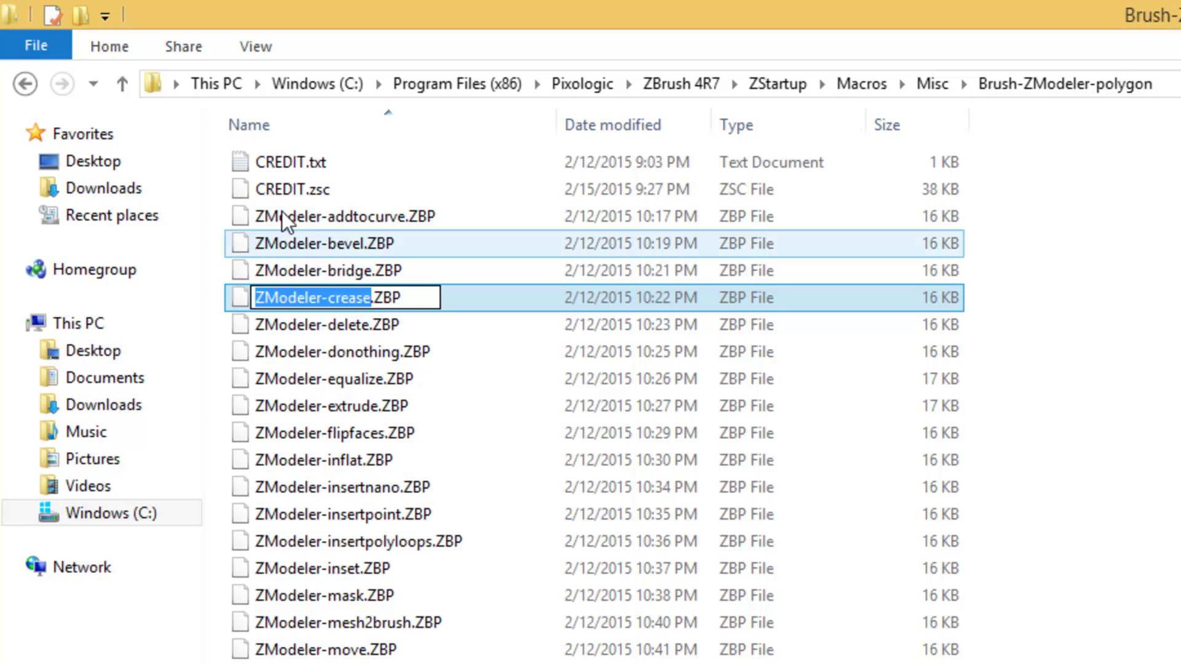
# In Cycle-Brushes1.txt, replace ZModeler-scale with ZModeler-crease in the maskBrush(1) line, then close the file and save the change.
pyautogui.hotkey('alt', 'Tab')
pyautogui.click(784, 482)
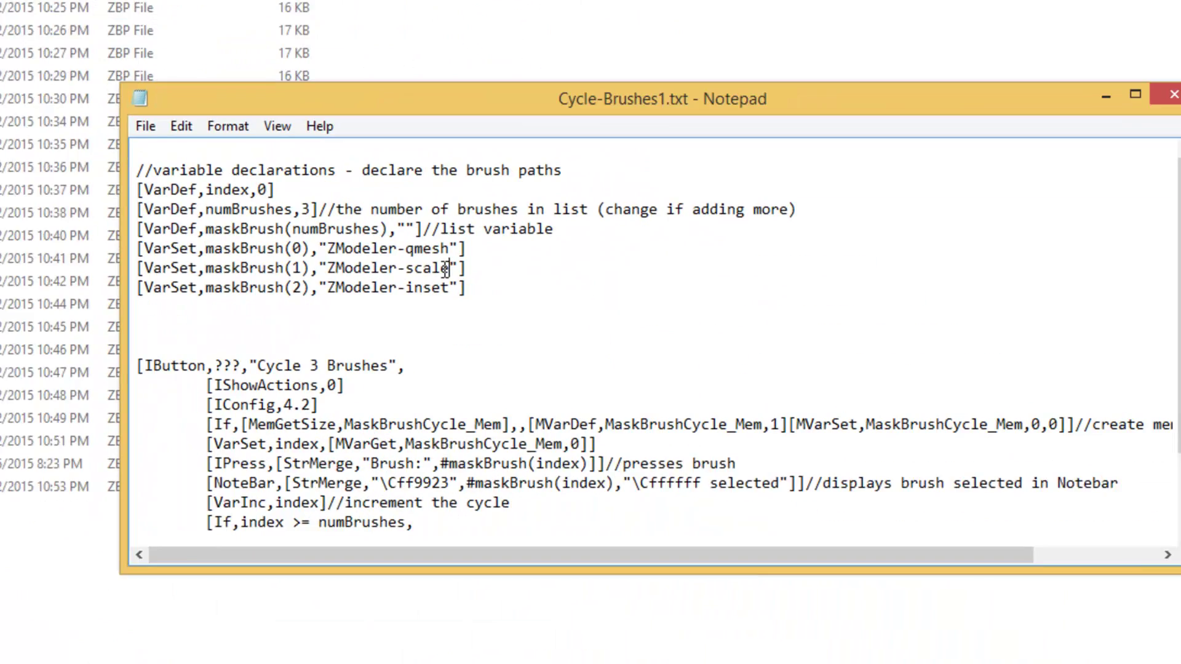
pyautogui.moveTo(797, 469); pyautogui.dragTo(689, 468)
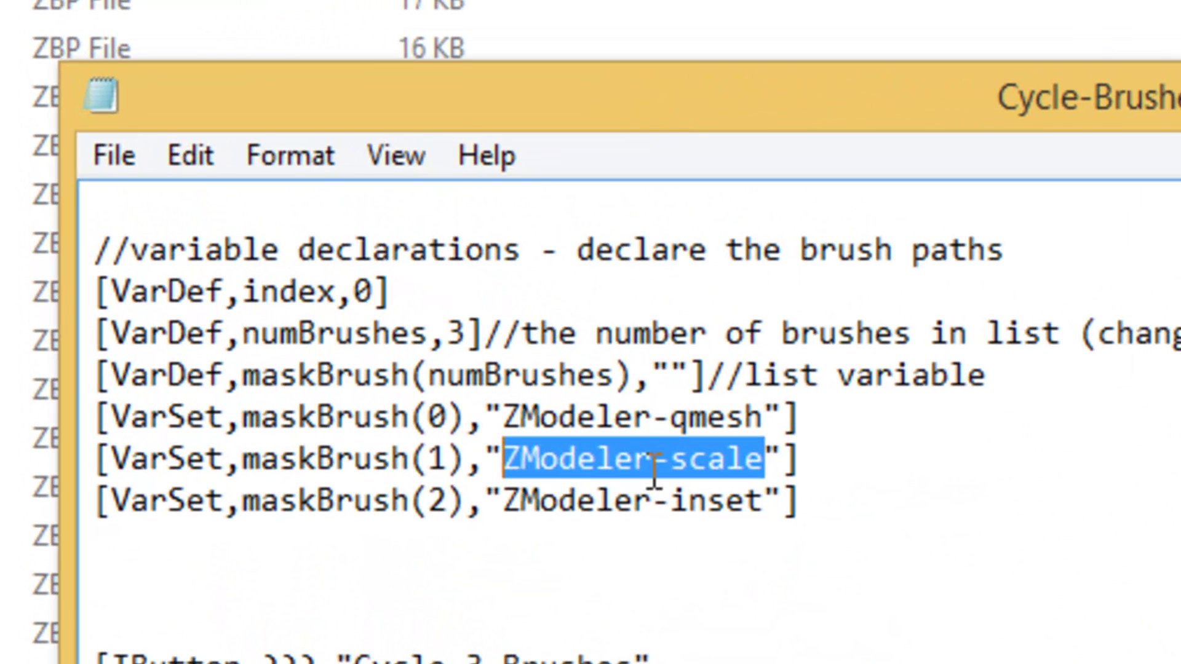
pyautogui.hotkey('ctrl', 'v')
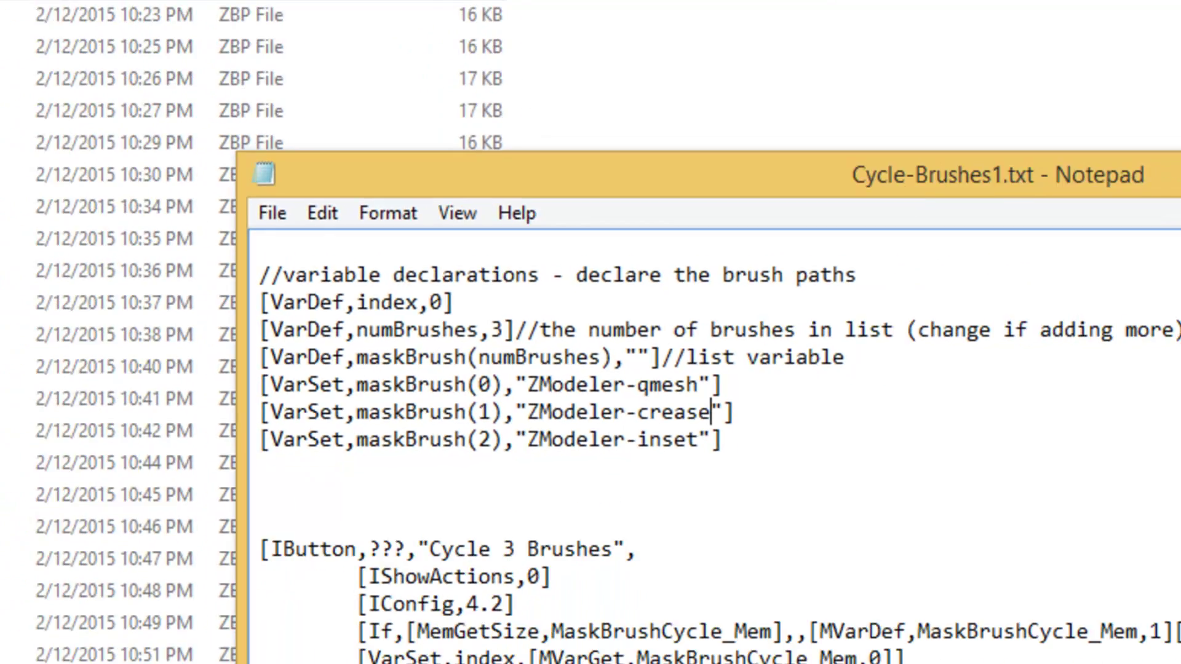
pyautogui.click(1118, 249)
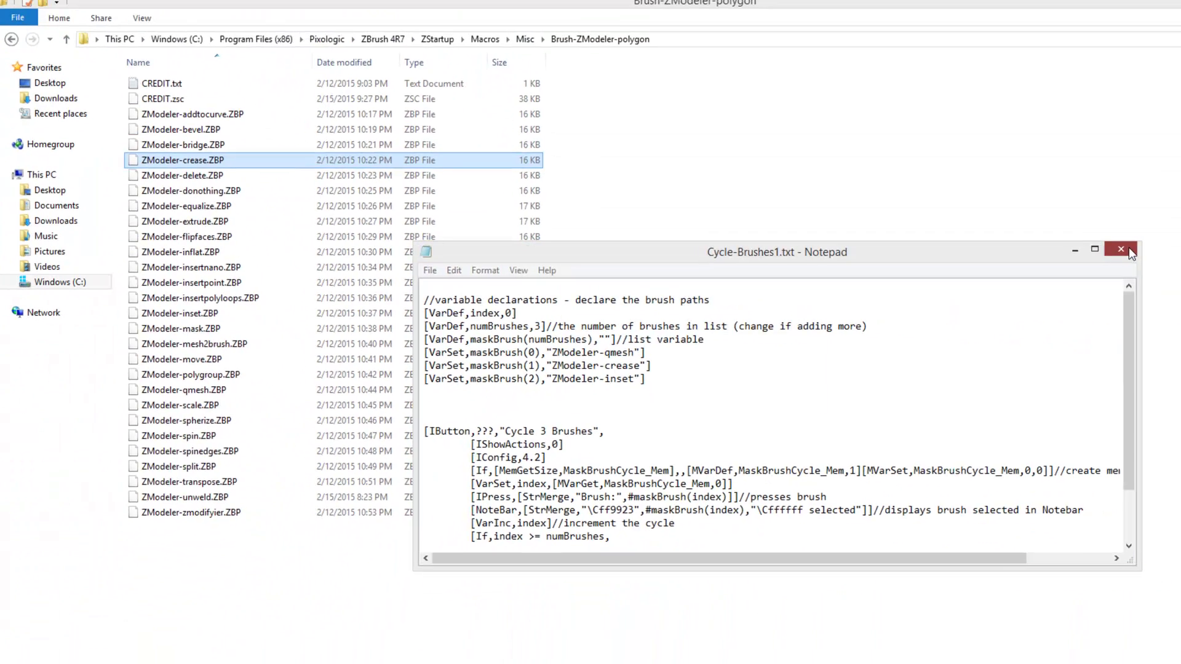
pyautogui.click(670, 395)
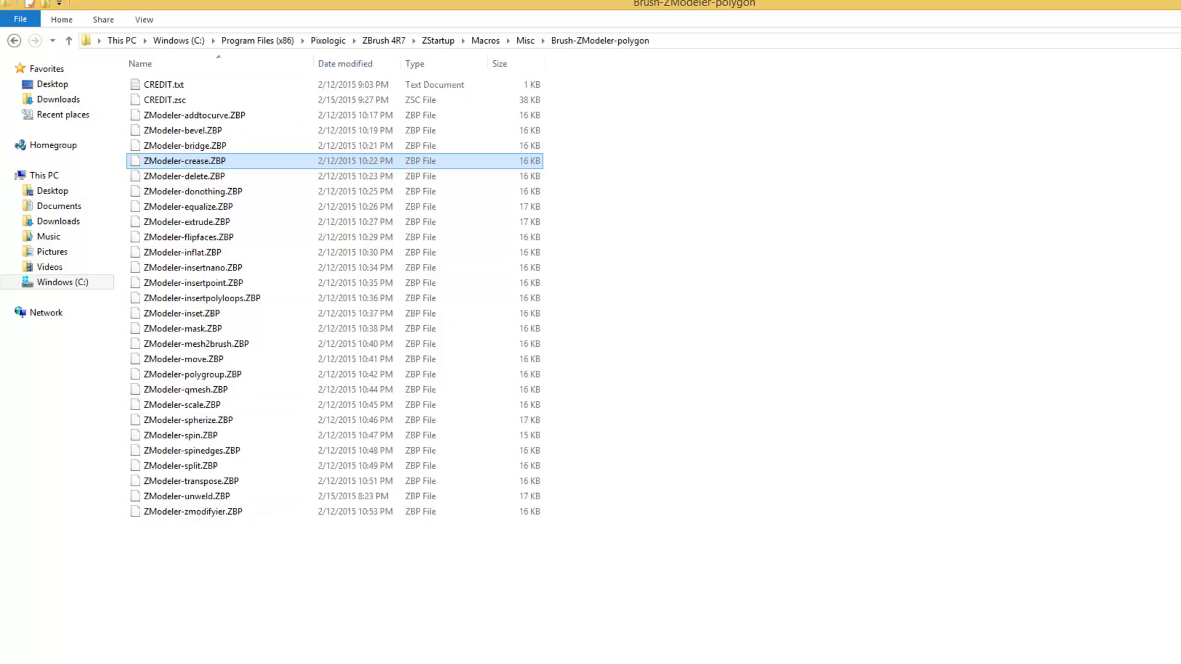
# Switch to ZBrush and test both cycling macros with their hotkeys, stepping through the inset, qmesh, crease and scale ZModeler brushes.
pyautogui.hotkey('alt', 'Tab')
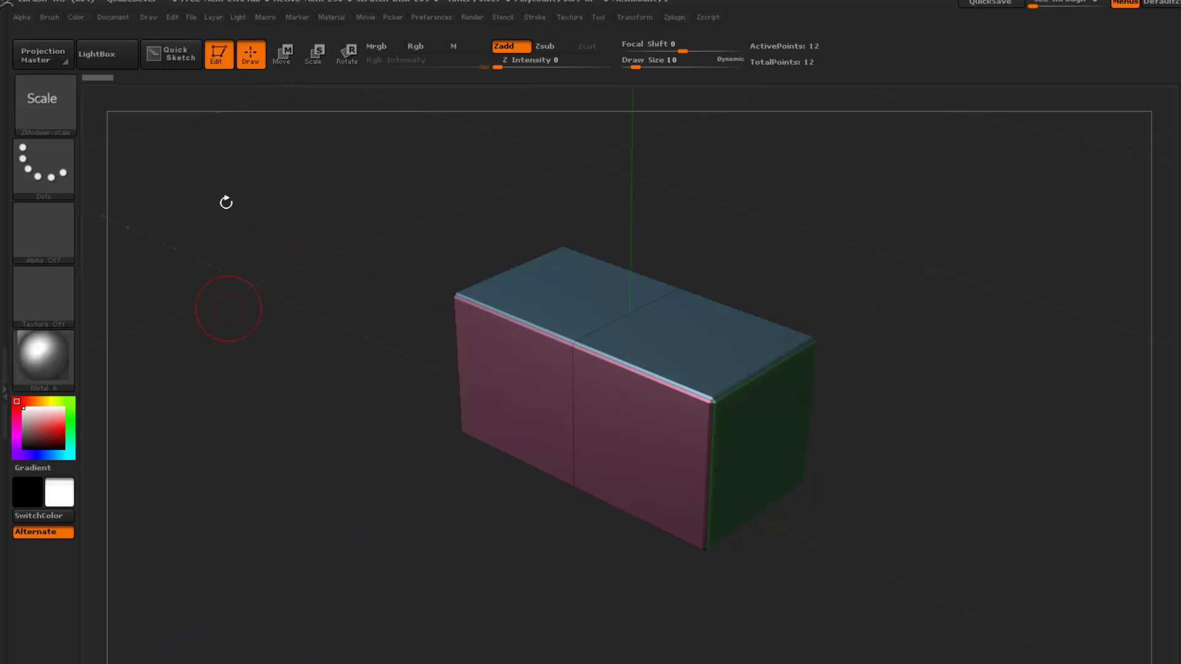
pyautogui.click(265, 17)
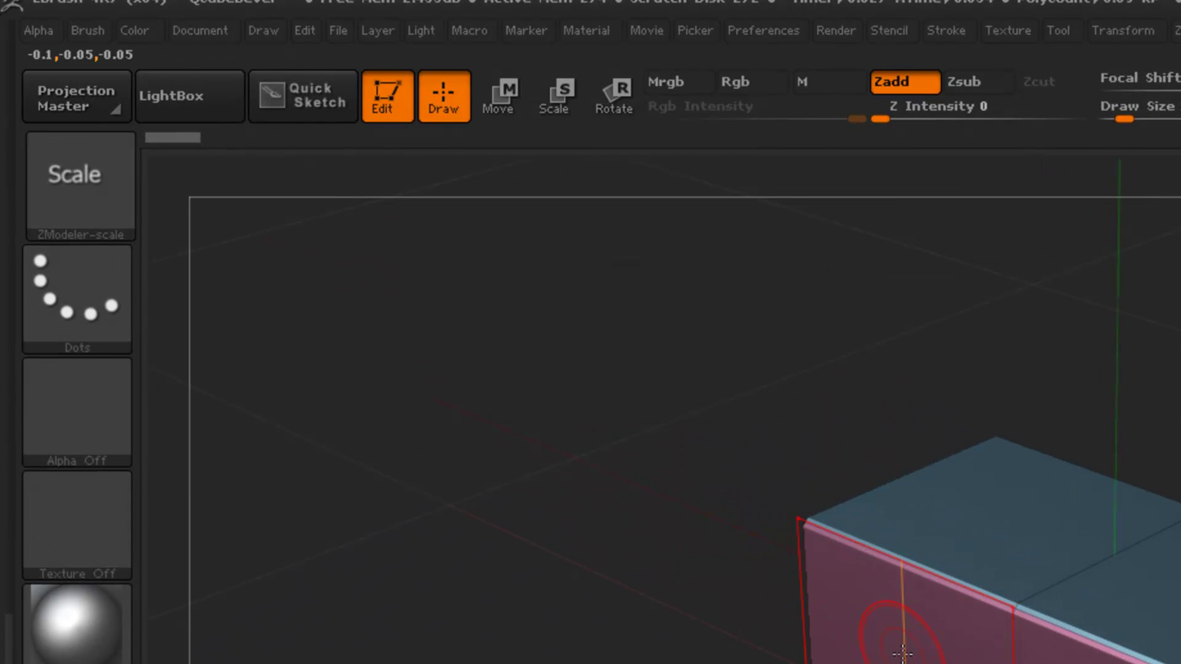
pyautogui.press('i')
pyautogui.press('q')
pyautogui.press('c')
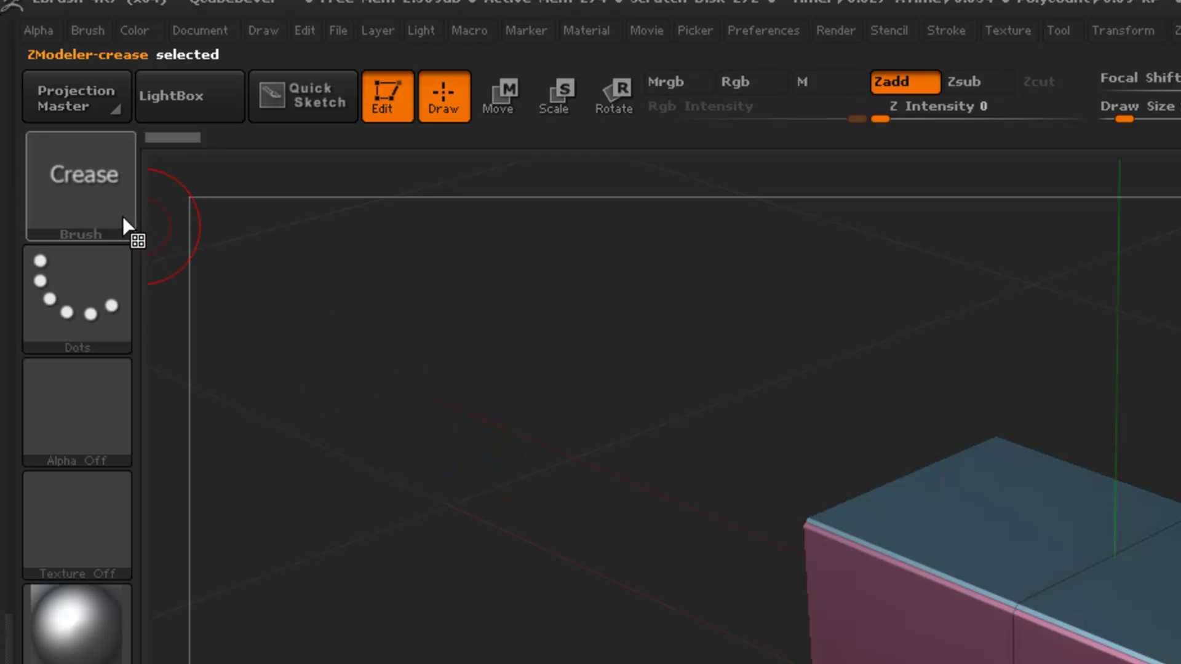
pyautogui.press('i')
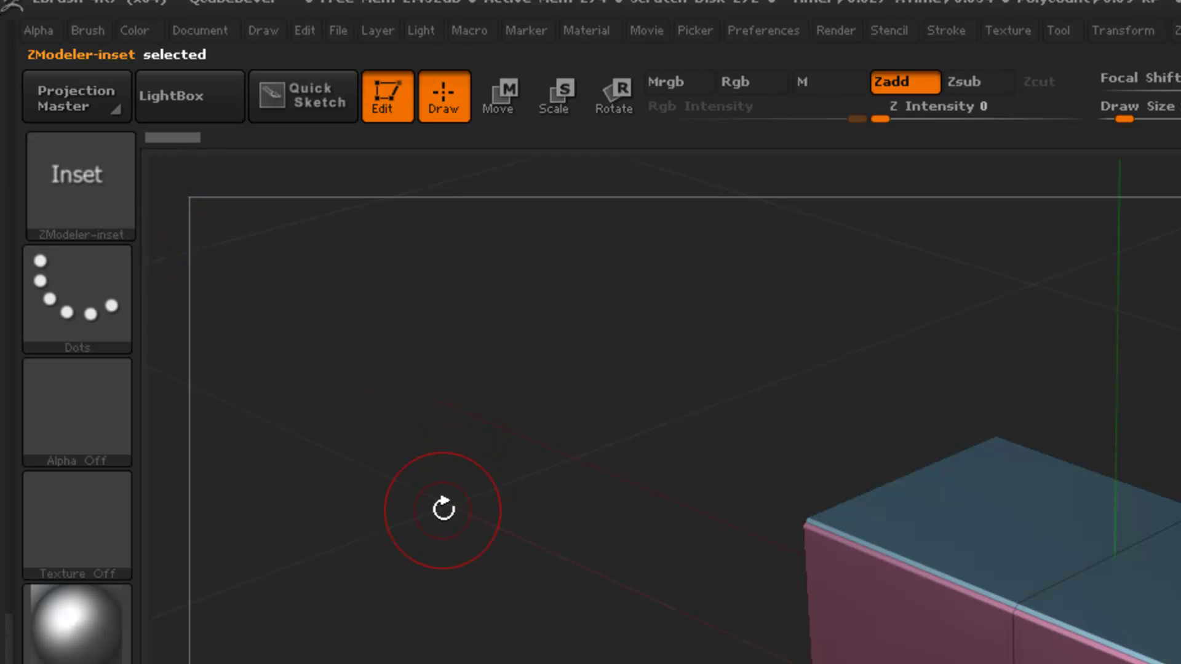
pyautogui.press('q')
pyautogui.press('i')
pyautogui.press('q')
pyautogui.press('s')
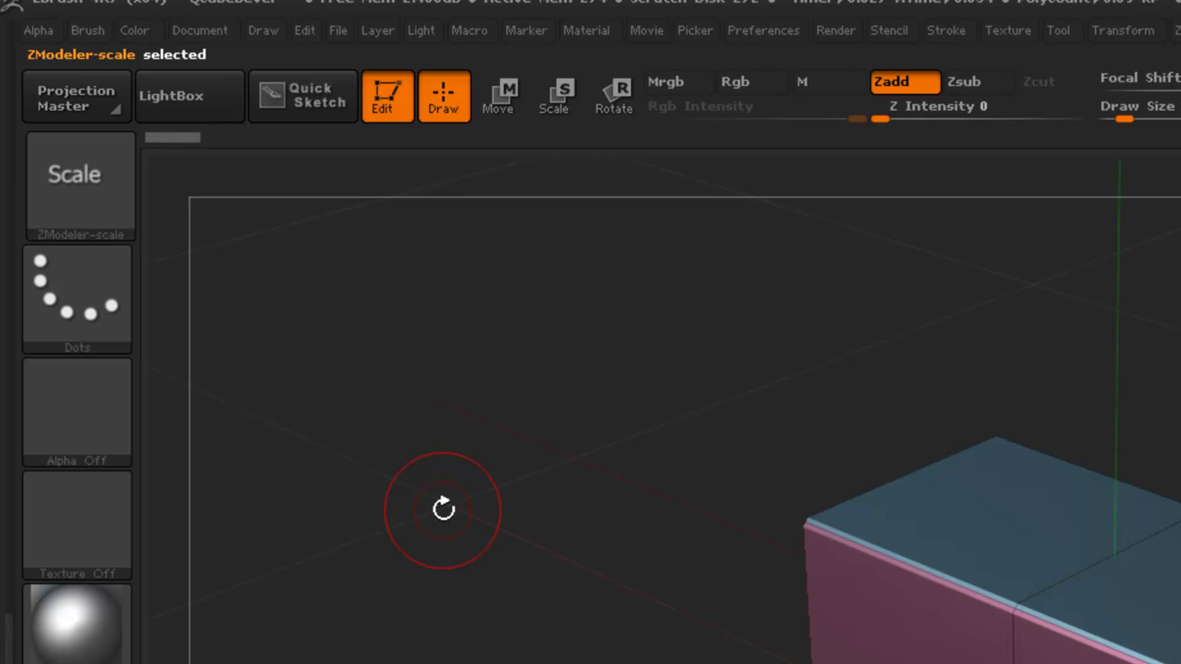
pyautogui.press('q')
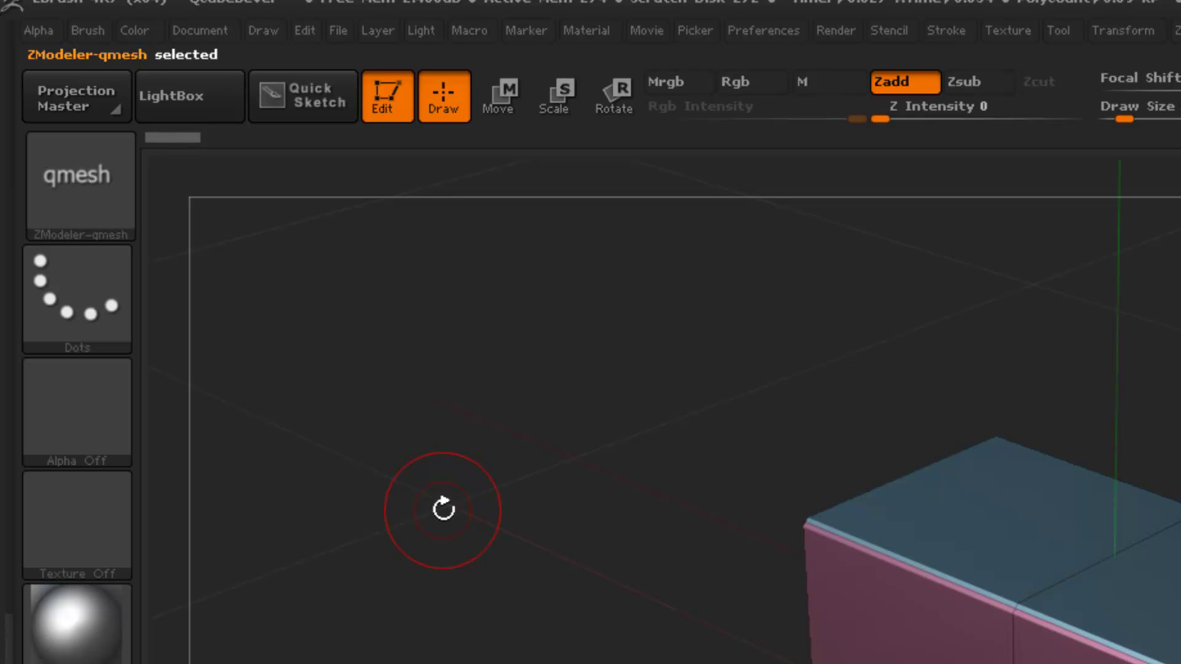
pyautogui.press('c')
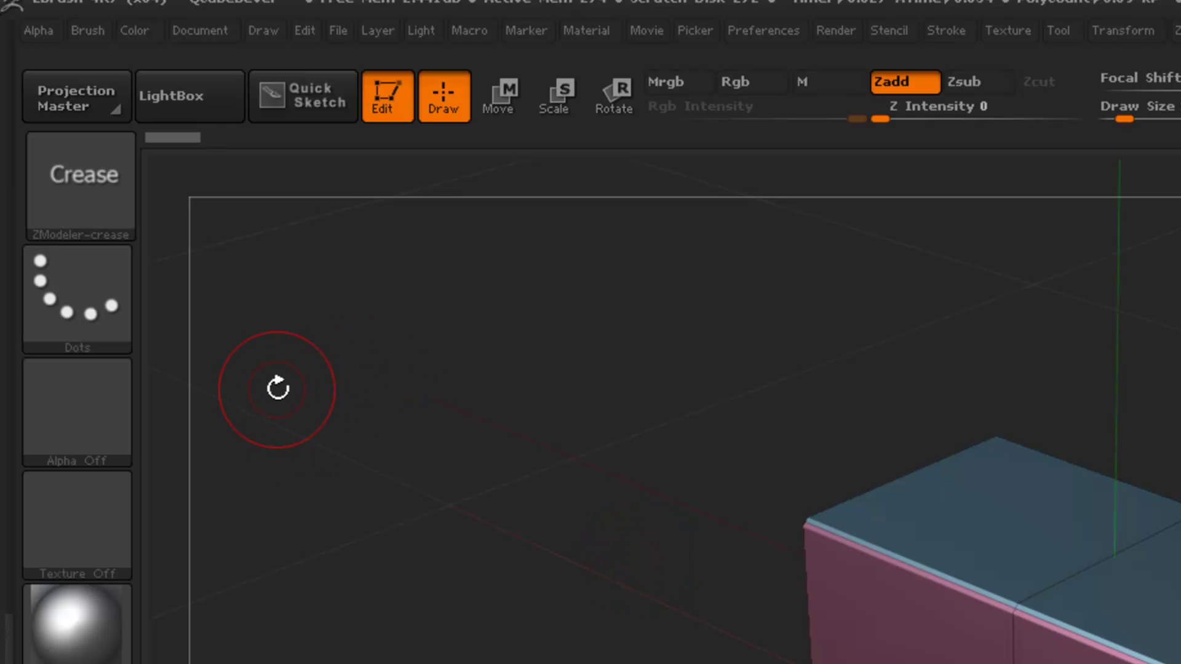
# Choose the ZModeler-addtocurve brush and store it as the primary brush of toggle set 1 with the 1Brush-ZModeler macro.
pyautogui.click(88, 180)
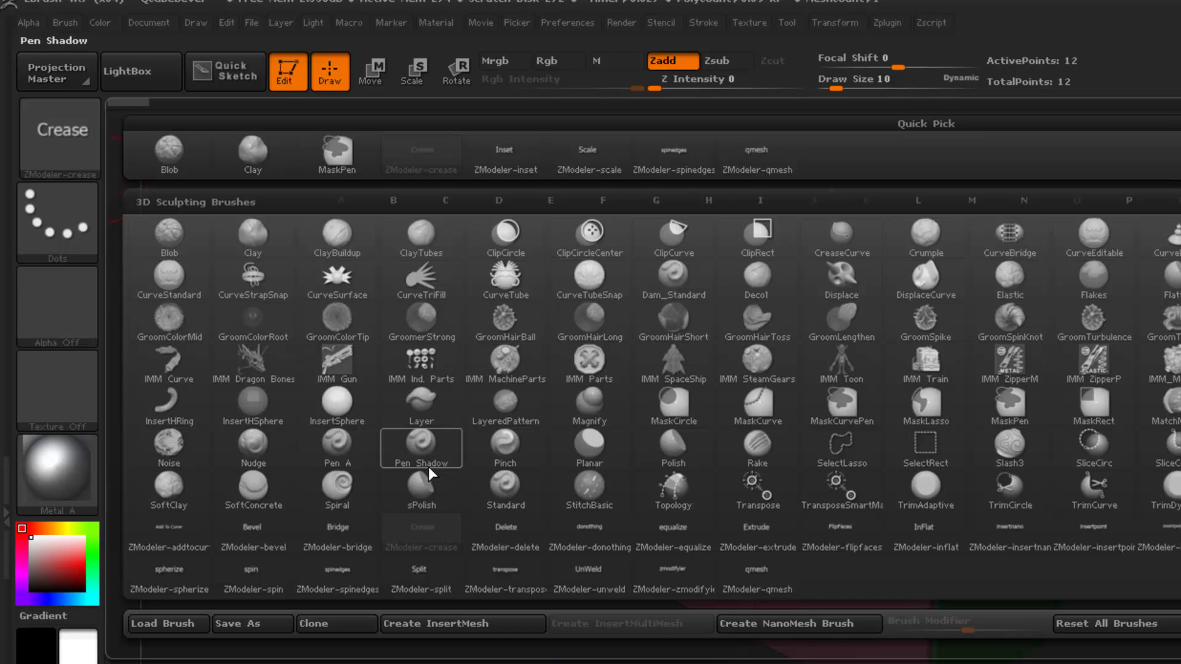
pyautogui.click(176, 525)
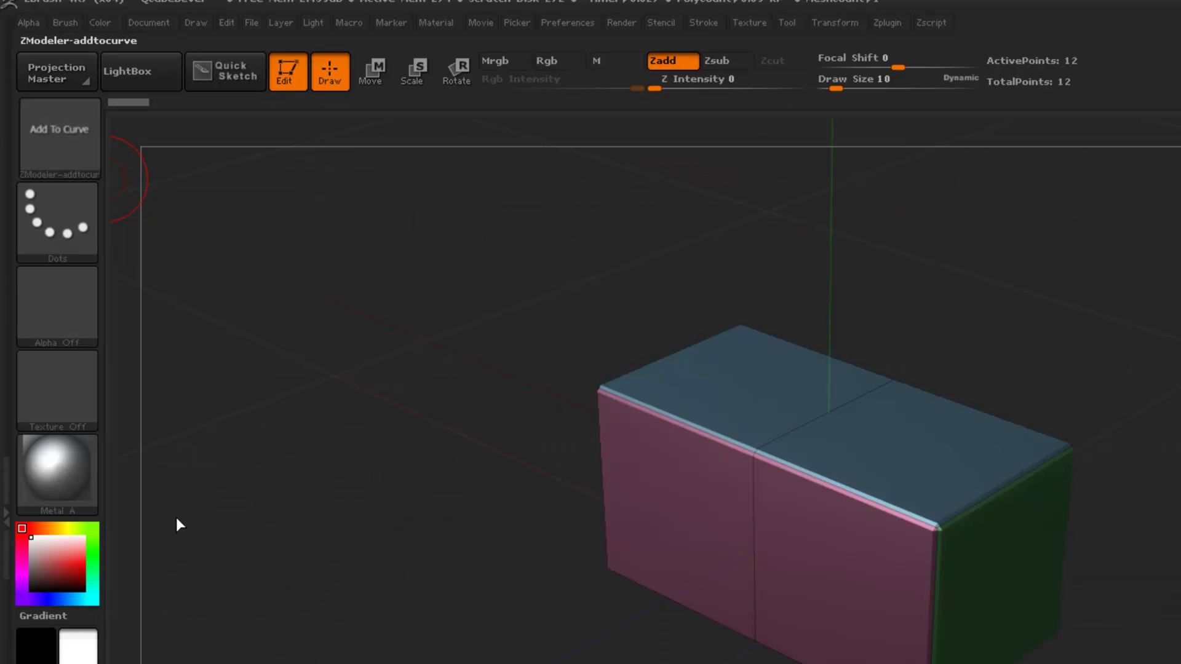
pyautogui.click(338, 24)
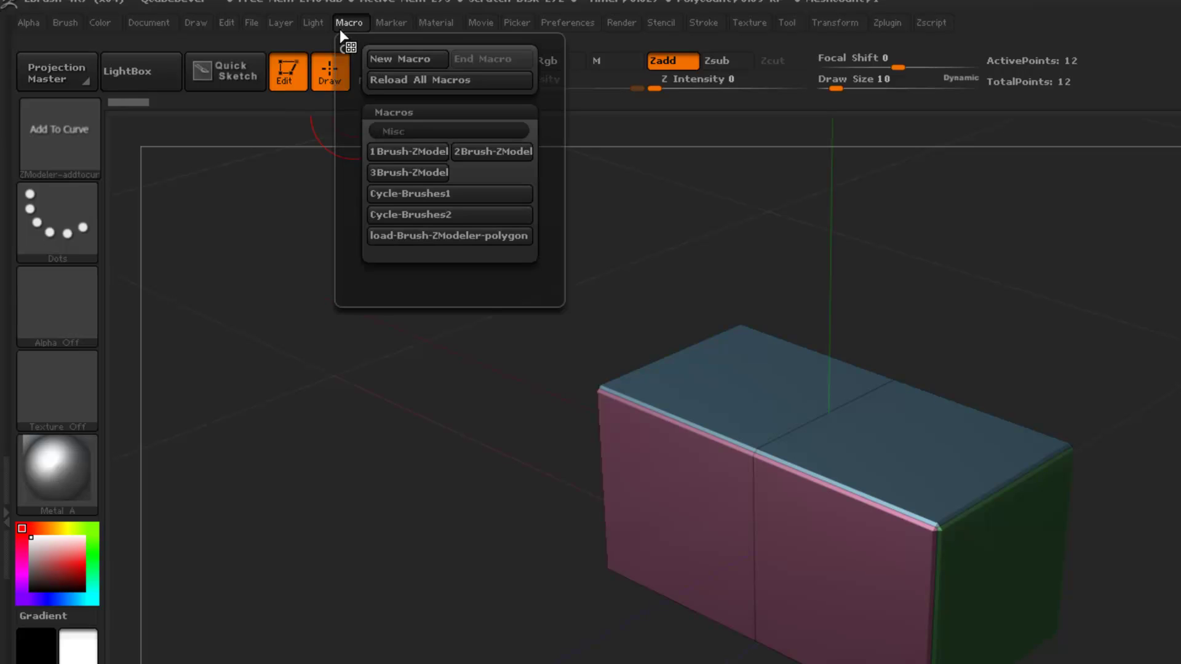
pyautogui.click(386, 150)
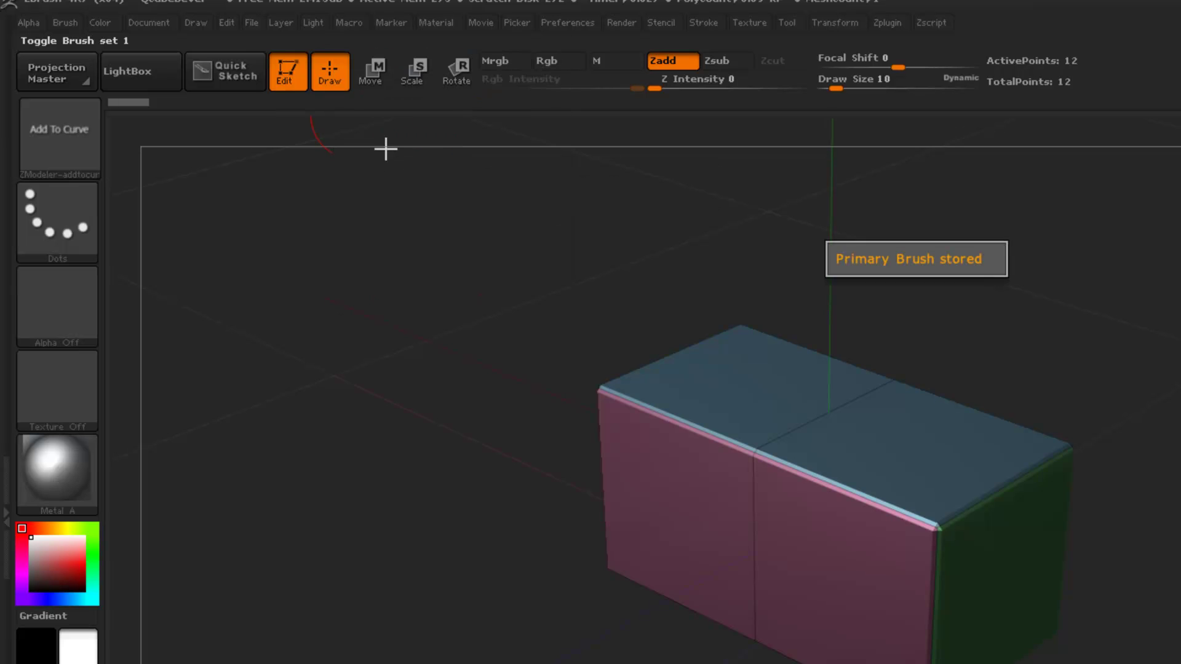
# Choose the ZModeler-bevel brush and store it as the secondary brush of toggle set 1 with the 1Brush-ZModeler macro.
pyautogui.click(34, 136)
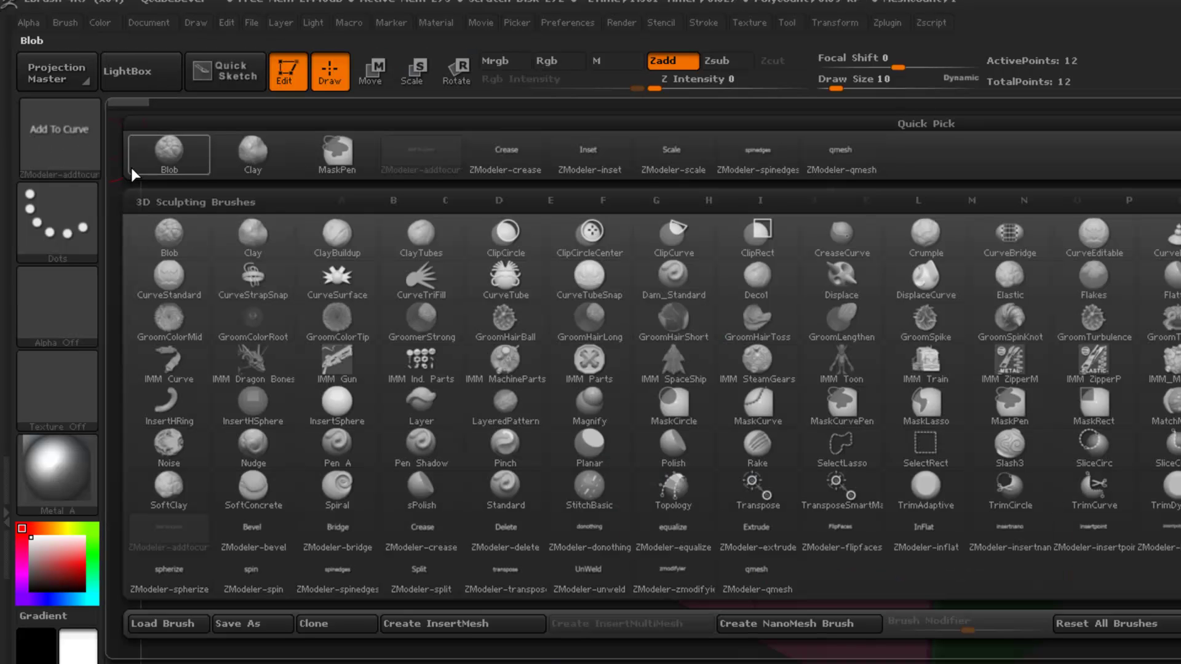
pyautogui.click(255, 529)
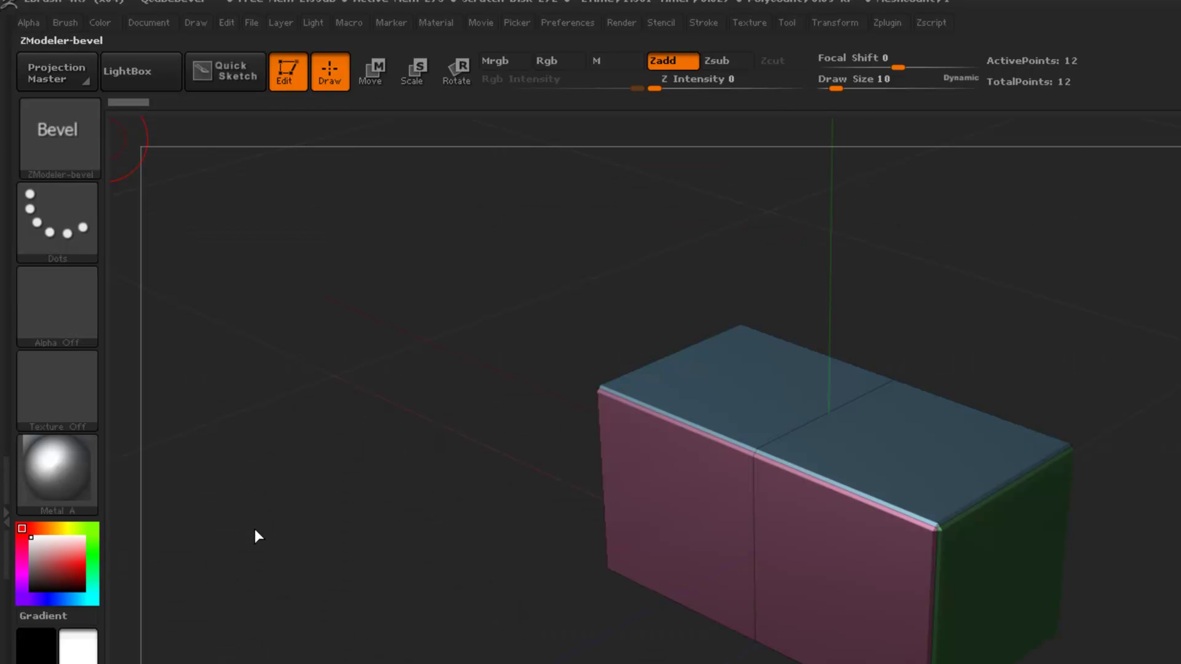
pyautogui.click(343, 20)
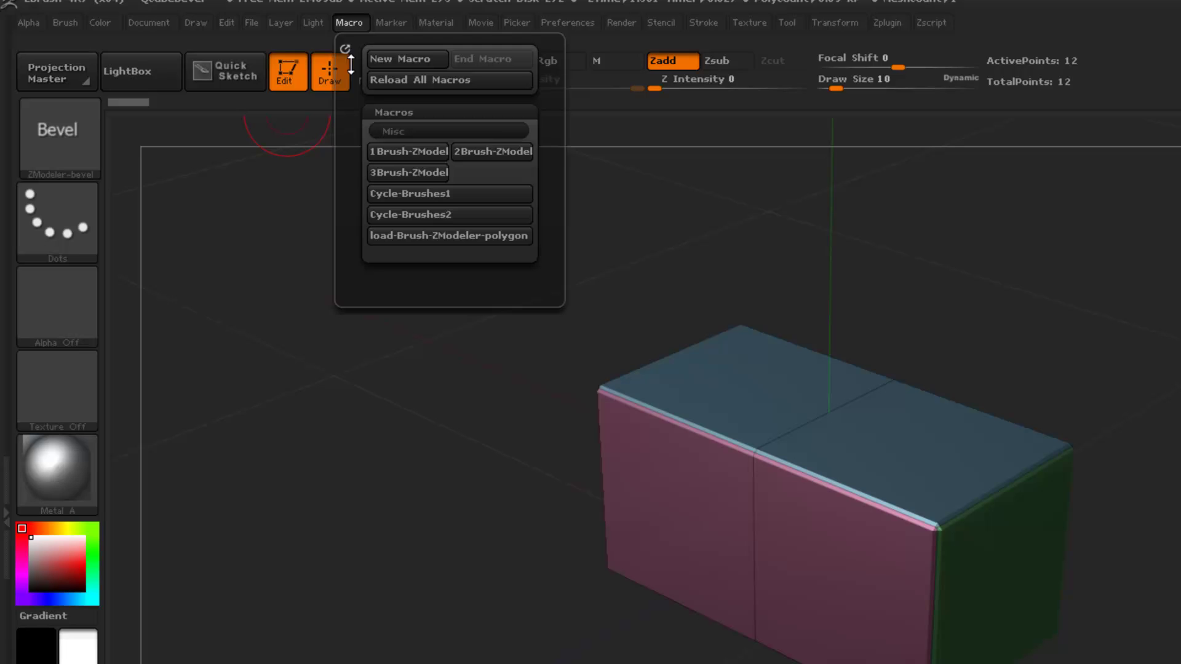
pyautogui.click(385, 154)
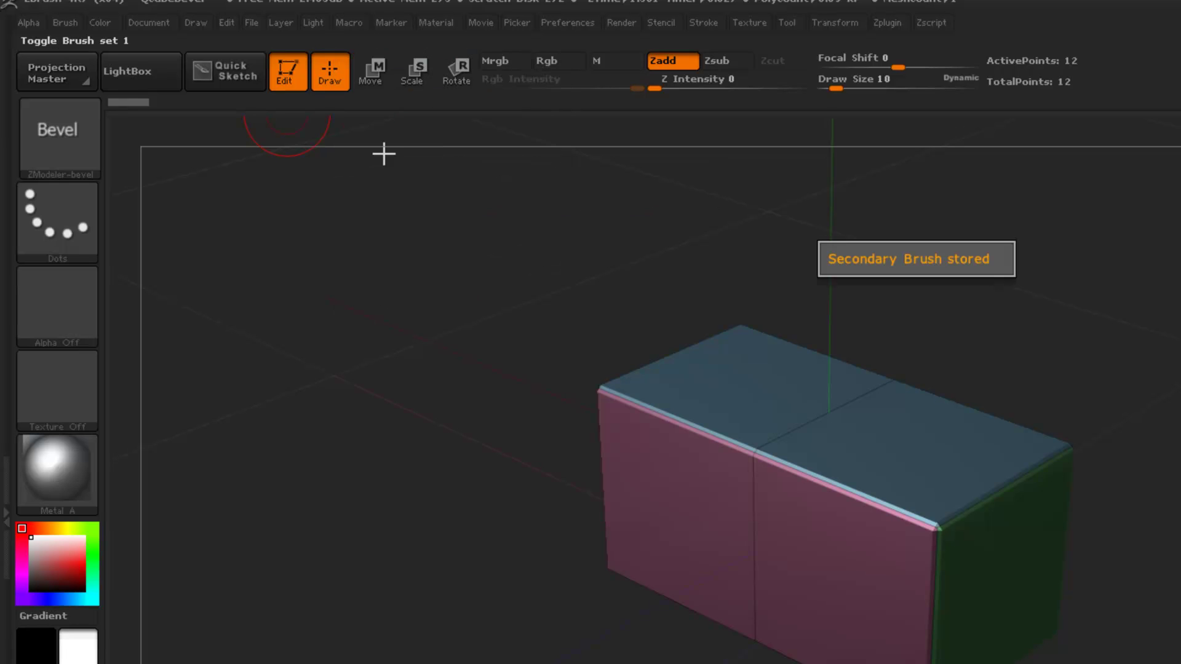
# Assign the custom hotkey 1 to the 1Brush-ZModeler macro, accepting the reassignment from the other interface item.
pyautogui.click(346, 24)
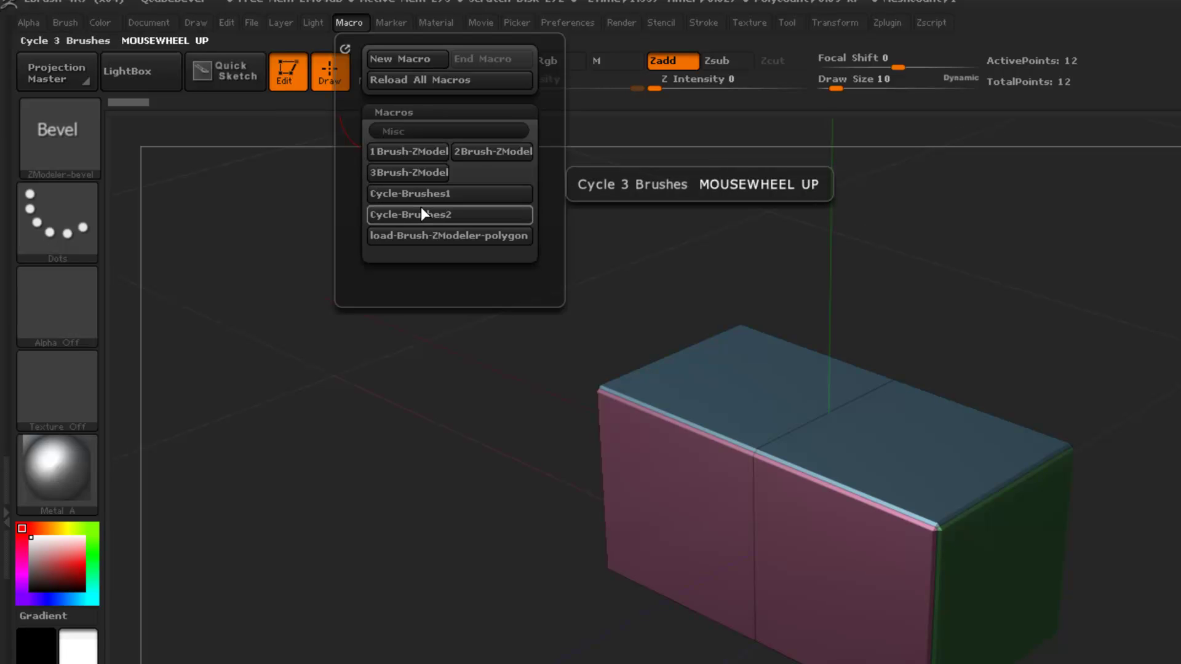
pyautogui.click(422, 151)
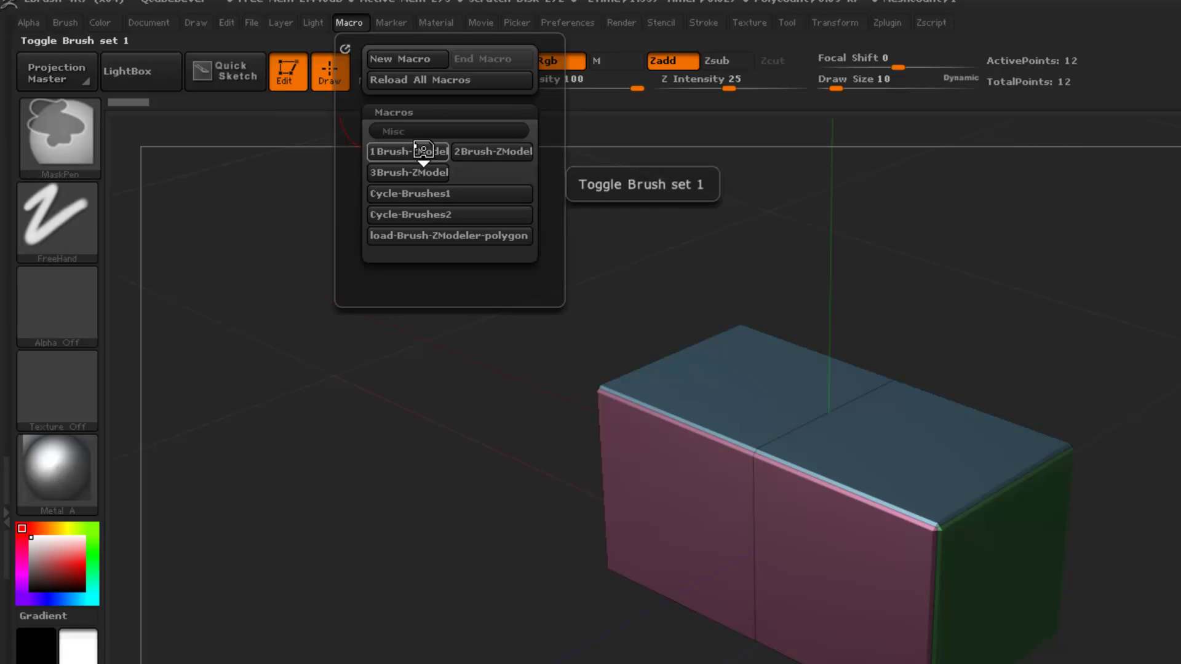
pyautogui.keyDown('ctrl'); pyautogui.keyDown('alt'); pyautogui.click(422, 150); pyautogui.keyUp('alt'); pyautogui.keyUp('ctrl')
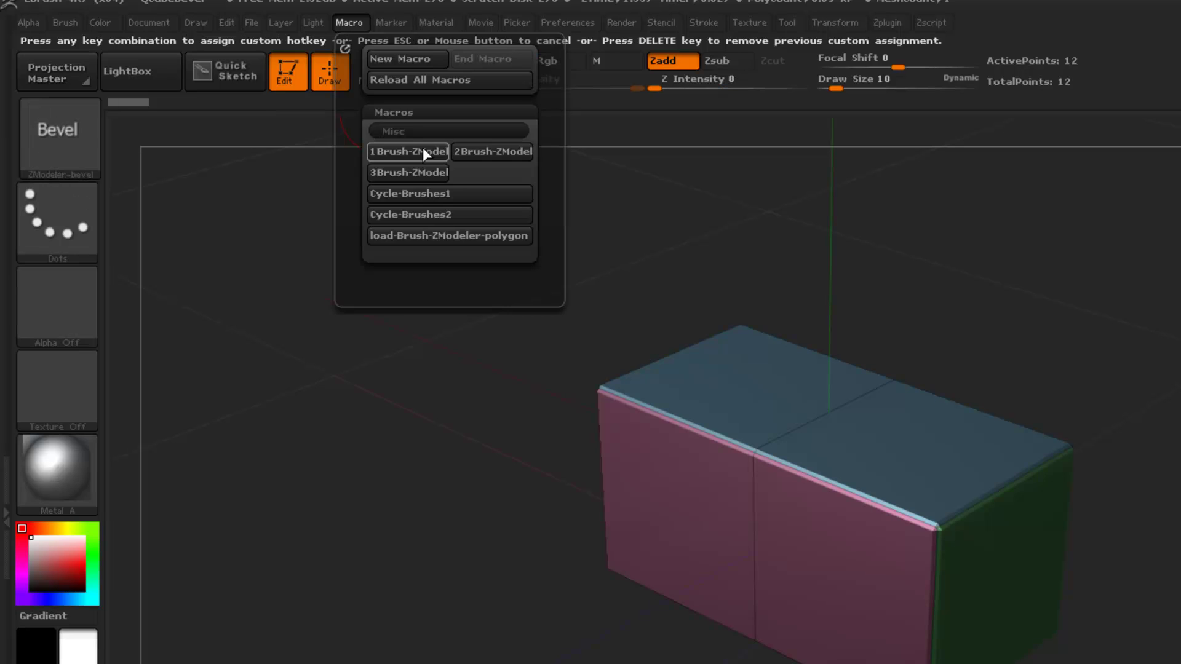
pyautogui.press('1')
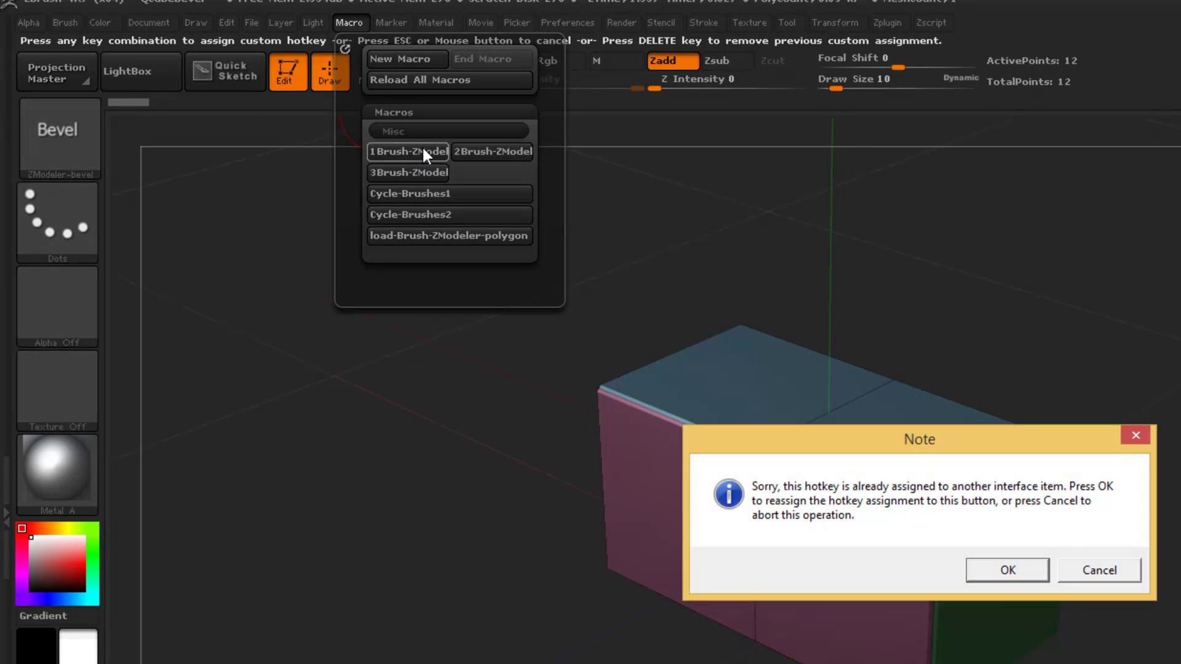
pyautogui.click(1007, 570)
# Test the brush hotkeys by toggling between ZModeler-bevel and ZModeler-addtocurve and switching to ZModeler-crease.
pyautogui.press('1')
pyautogui.press('2')
pyautogui.press('1')
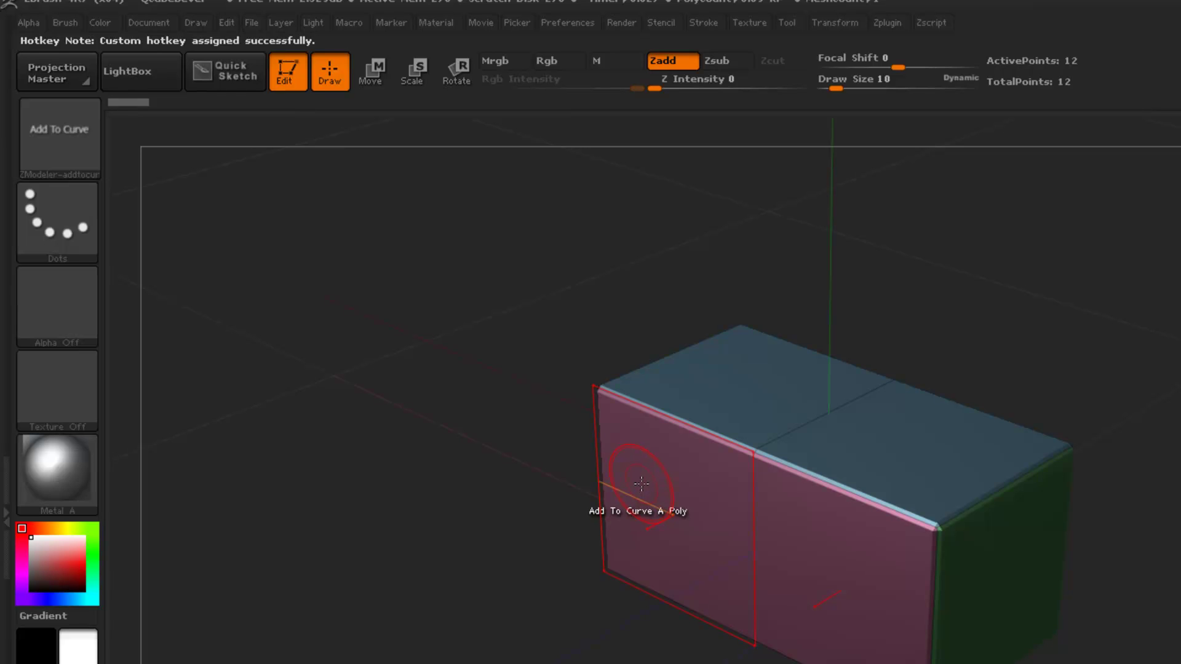
pyautogui.press('2')
pyautogui.press('3')
pyautogui.press('4')
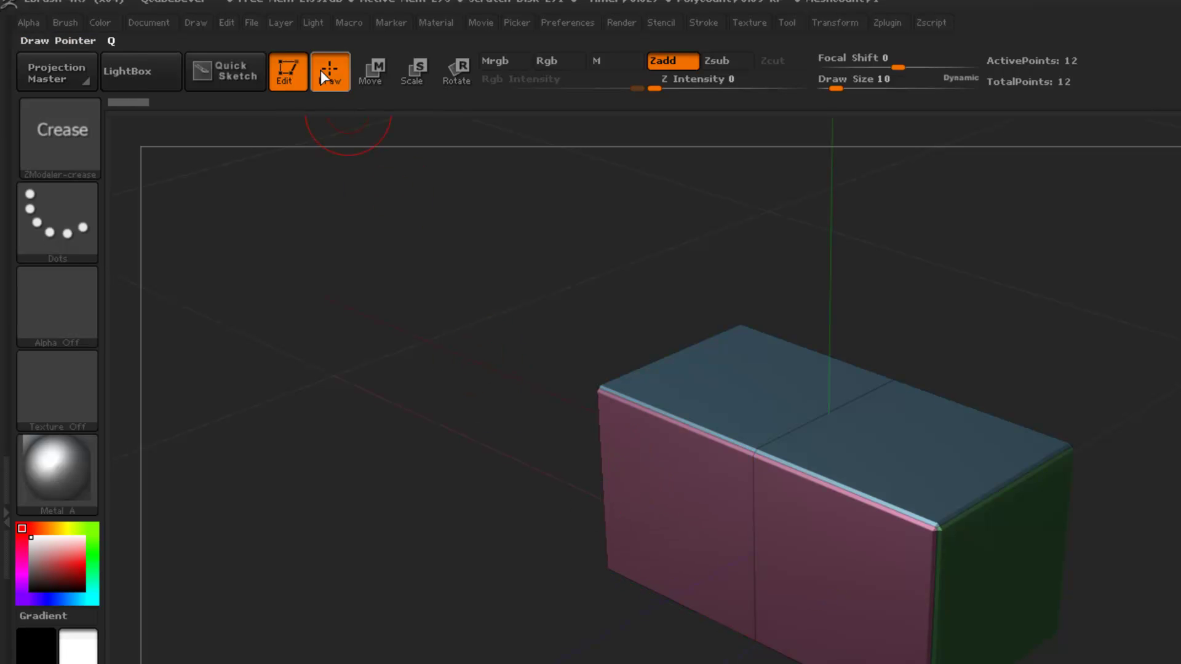
pyautogui.click(348, 23)
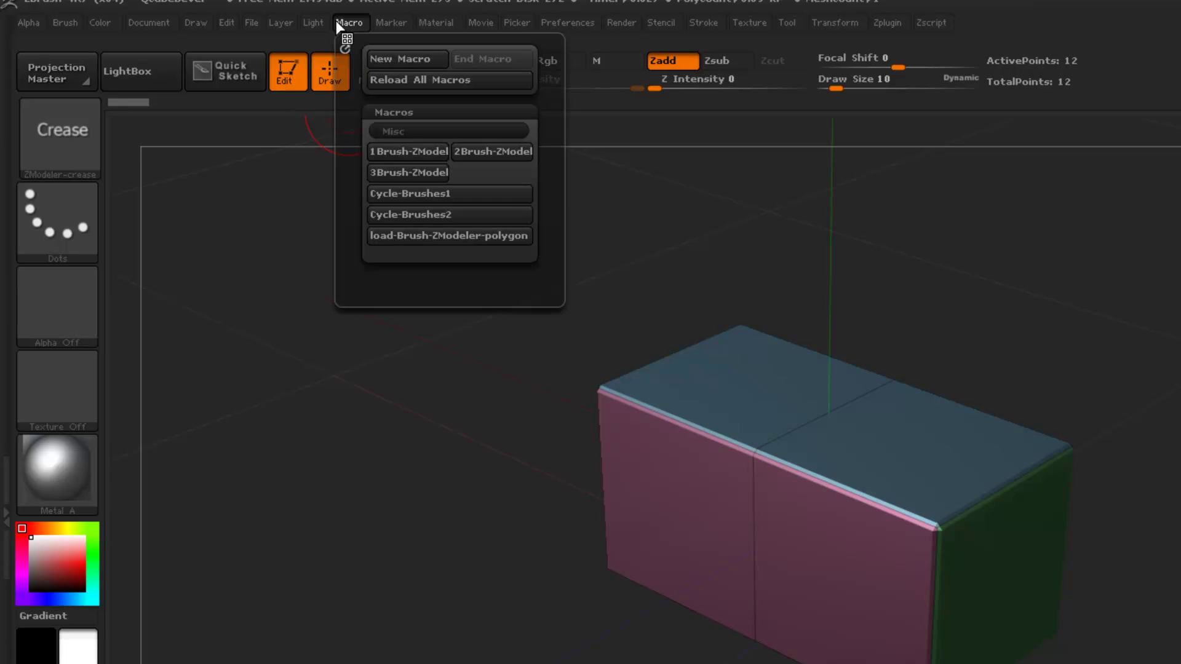
pyautogui.click(407, 150)
# Assign the custom hotkey Q to the ZModeler-split brush, accepting the reassignment from the other interface item.
pyautogui.click(61, 149)
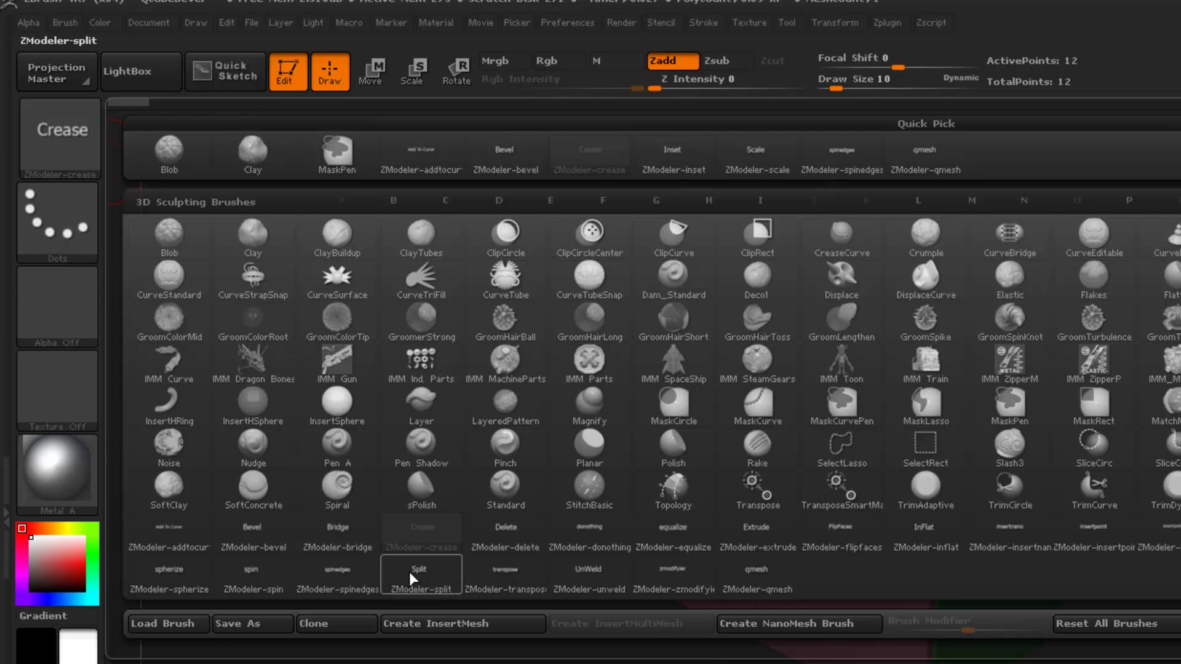
pyautogui.press('ctrl')
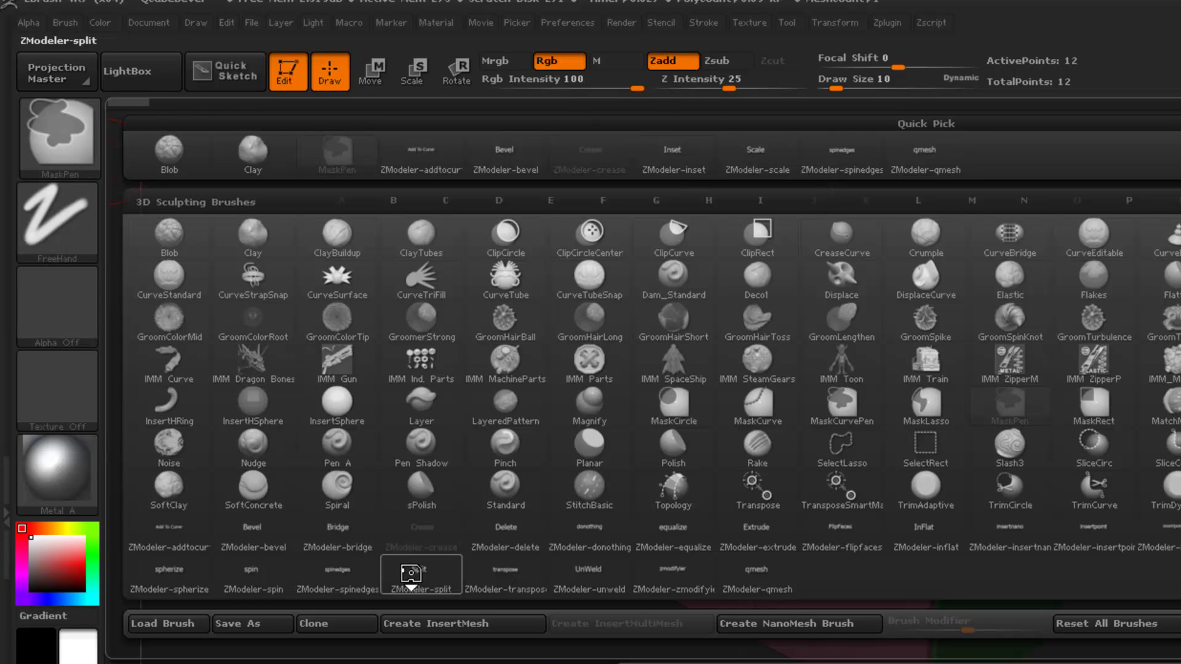
pyautogui.keyDown('ctrl'); pyautogui.keyDown('alt'); pyautogui.click(418, 568); pyautogui.keyUp('alt'); pyautogui.keyUp('ctrl')
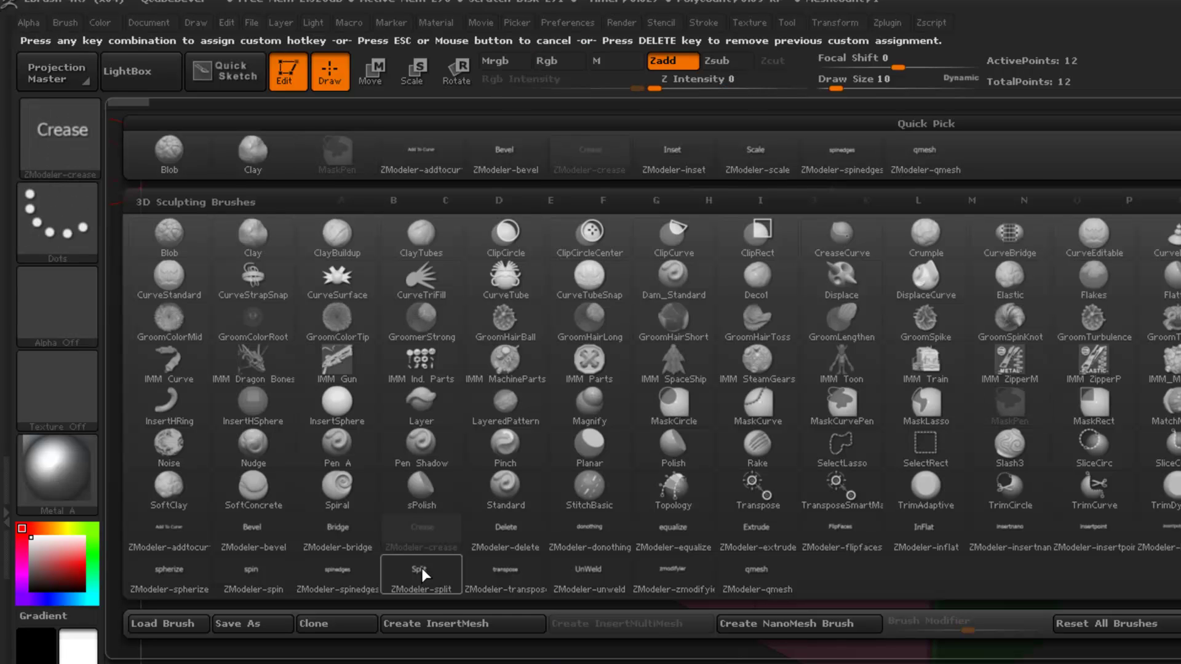
pyautogui.press('q')
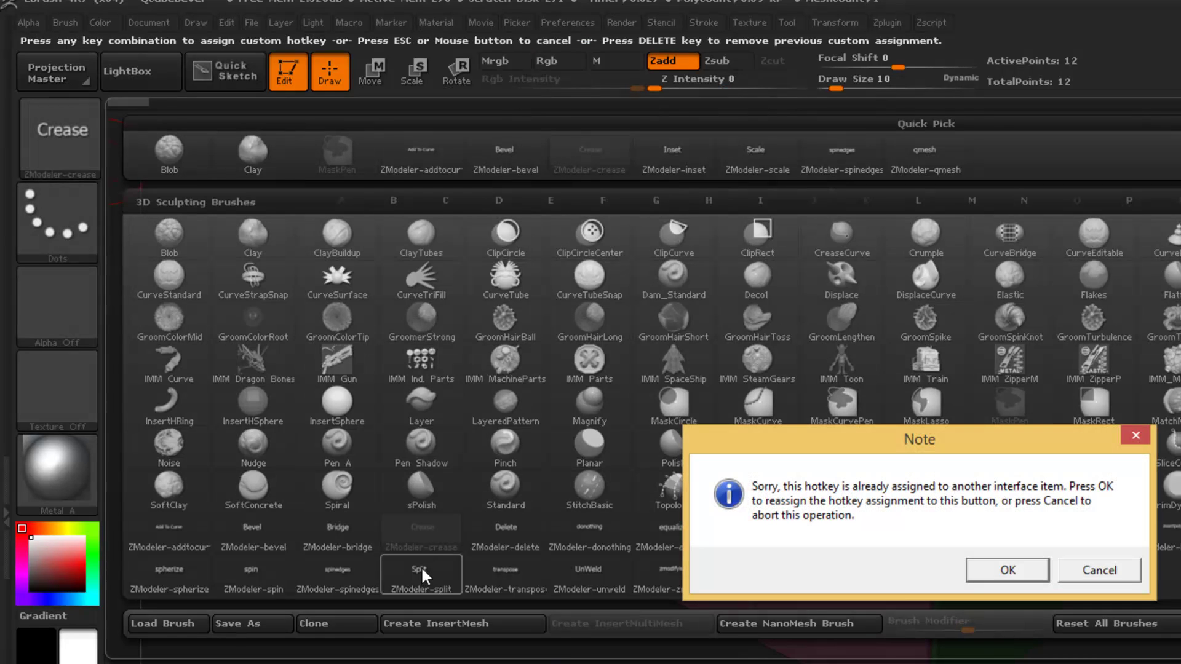
pyautogui.click(1010, 571)
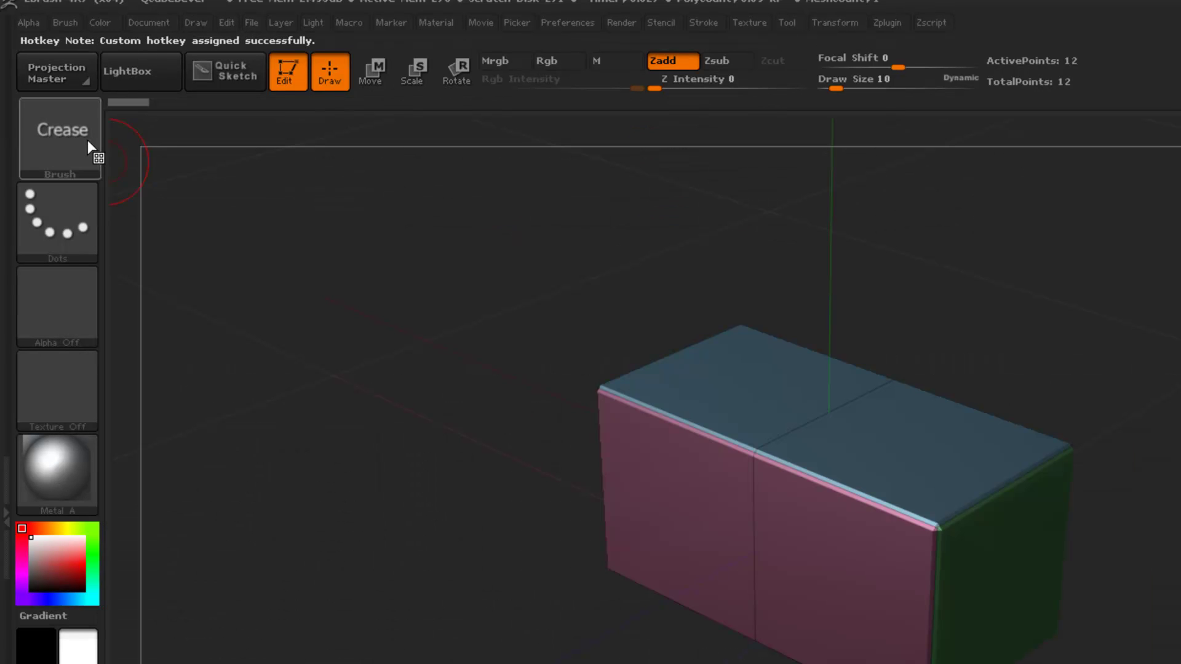
# Test the brush hotkeys by switching between ZModeler-split, ZModeler-addtocurve and ZModeler-bevel.
pyautogui.press('1')
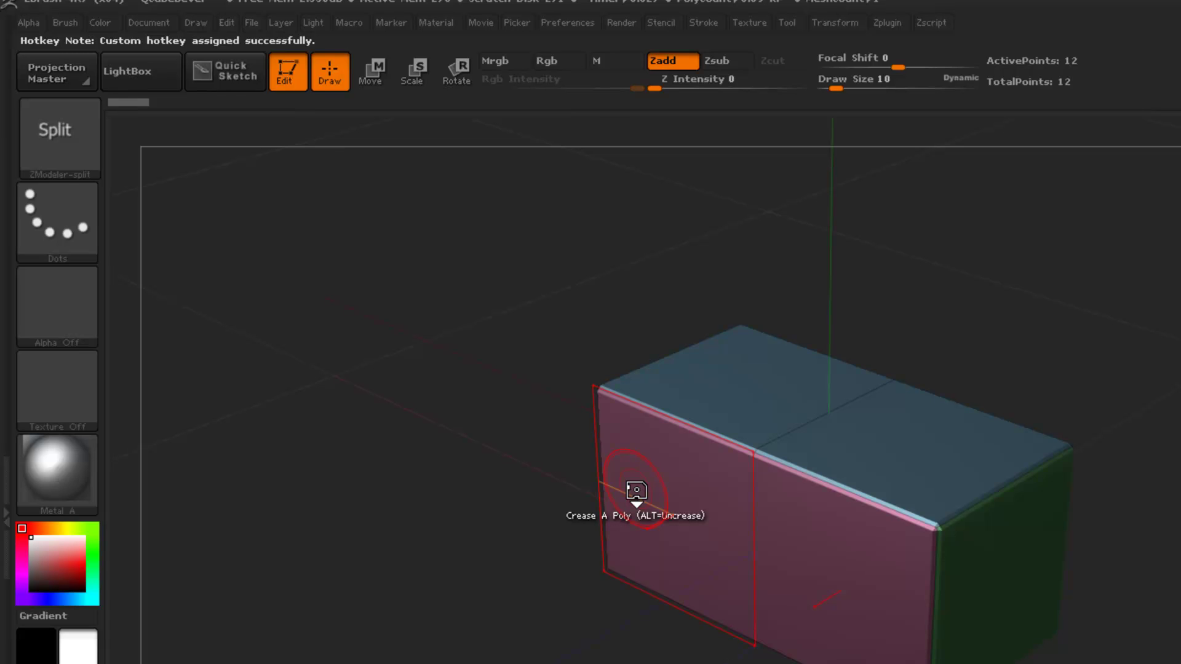
pyautogui.press('2')
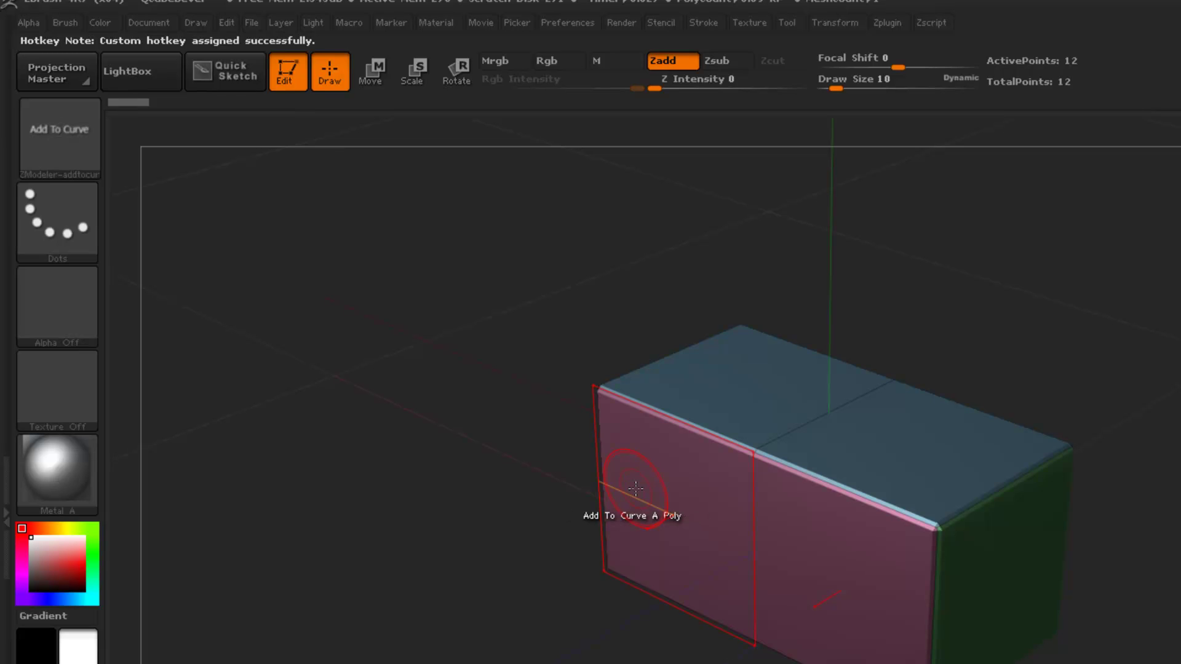
pyautogui.press('3')
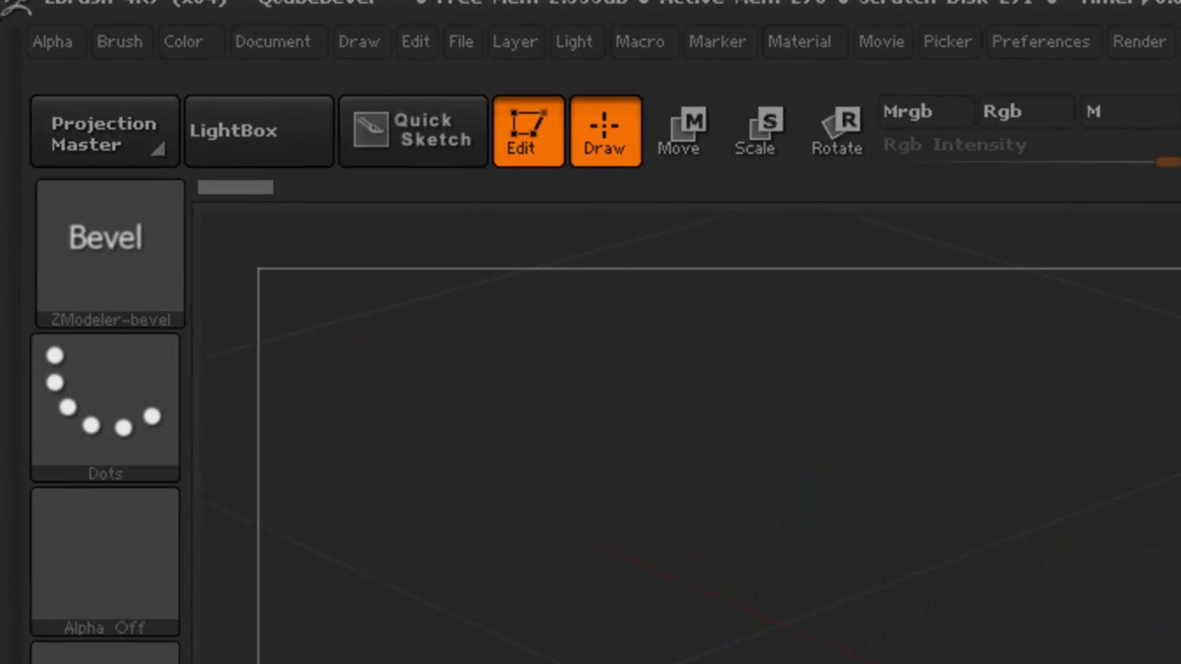
pyautogui.press('2')
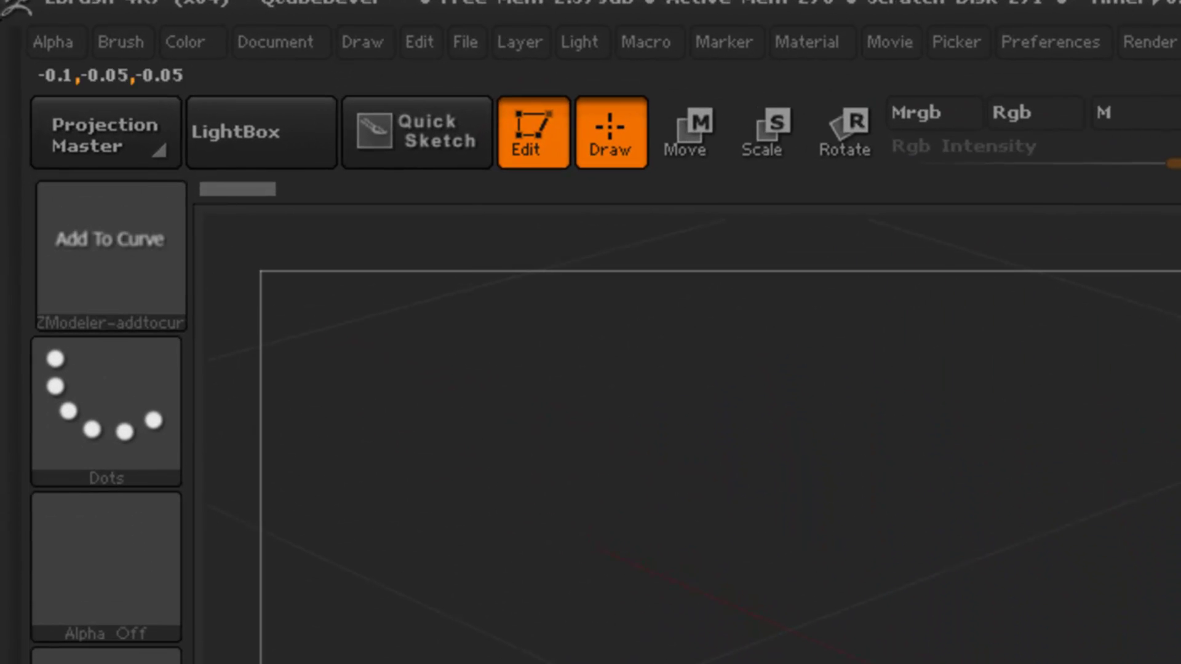
pyautogui.press('3')
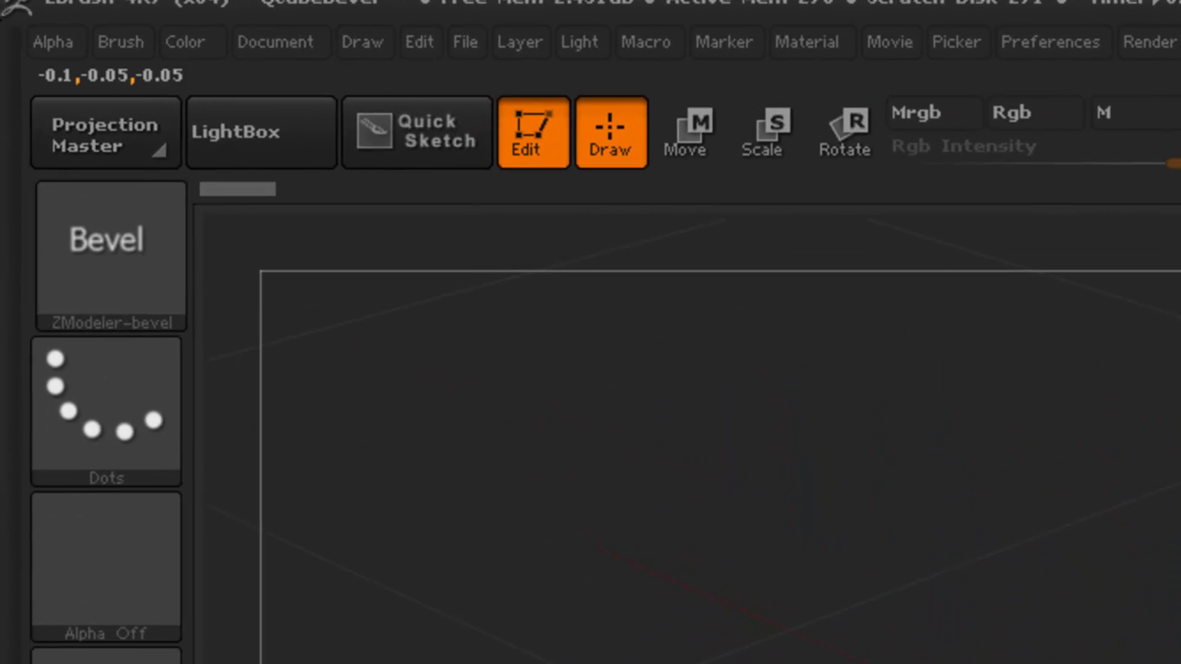
pyautogui.press('4')
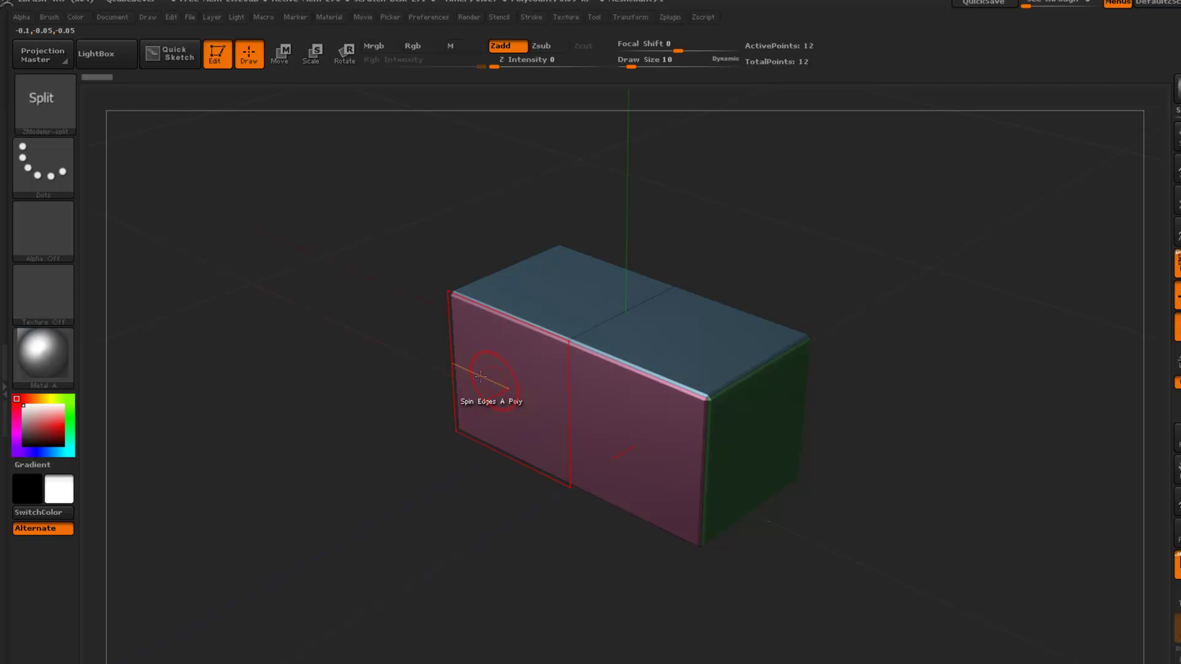
pyautogui.click(66, 100)
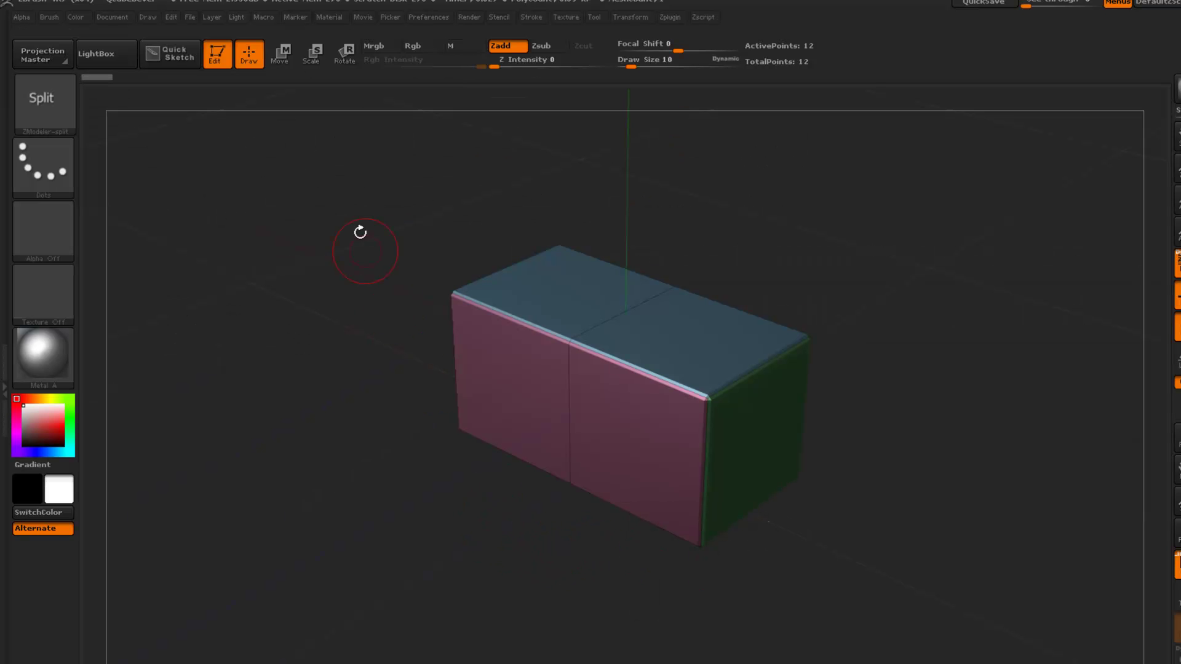
pyautogui.click(261, 18)
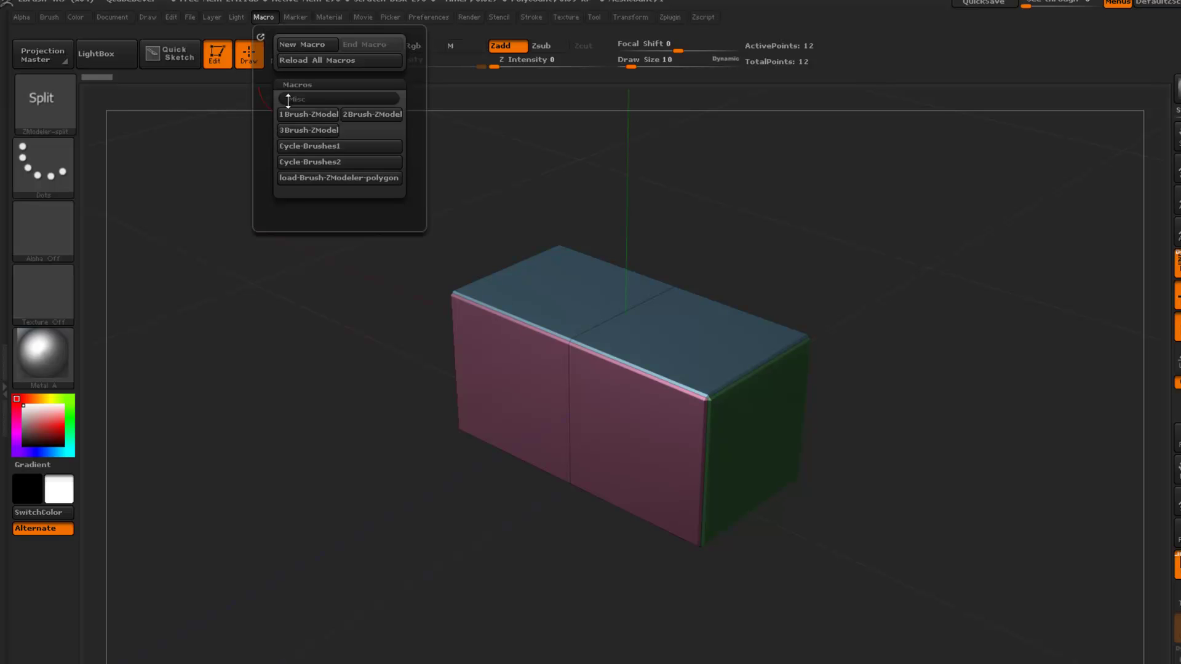
pyautogui.click(302, 159)
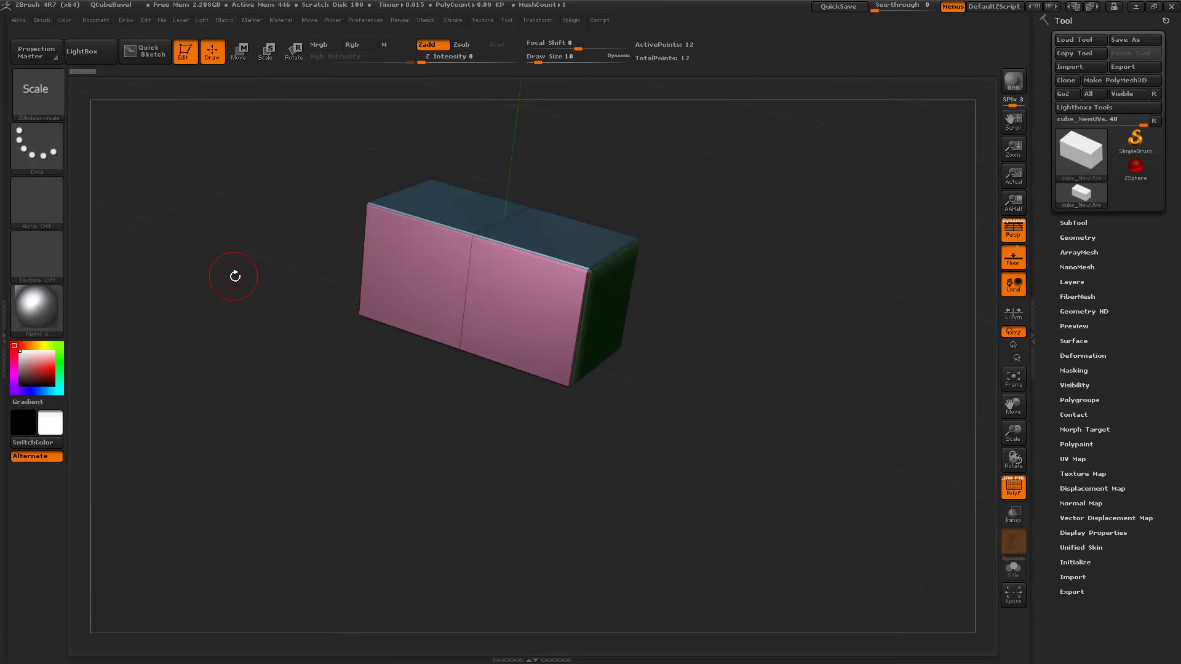
# Test the direct brush hotkeys on the cube's front polygon, switching through ZModeler-qmesh, ZModeler-inset and ZModeler-scale.
pyautogui.moveTo(235, 275); pyautogui.dragTo(217, 309)
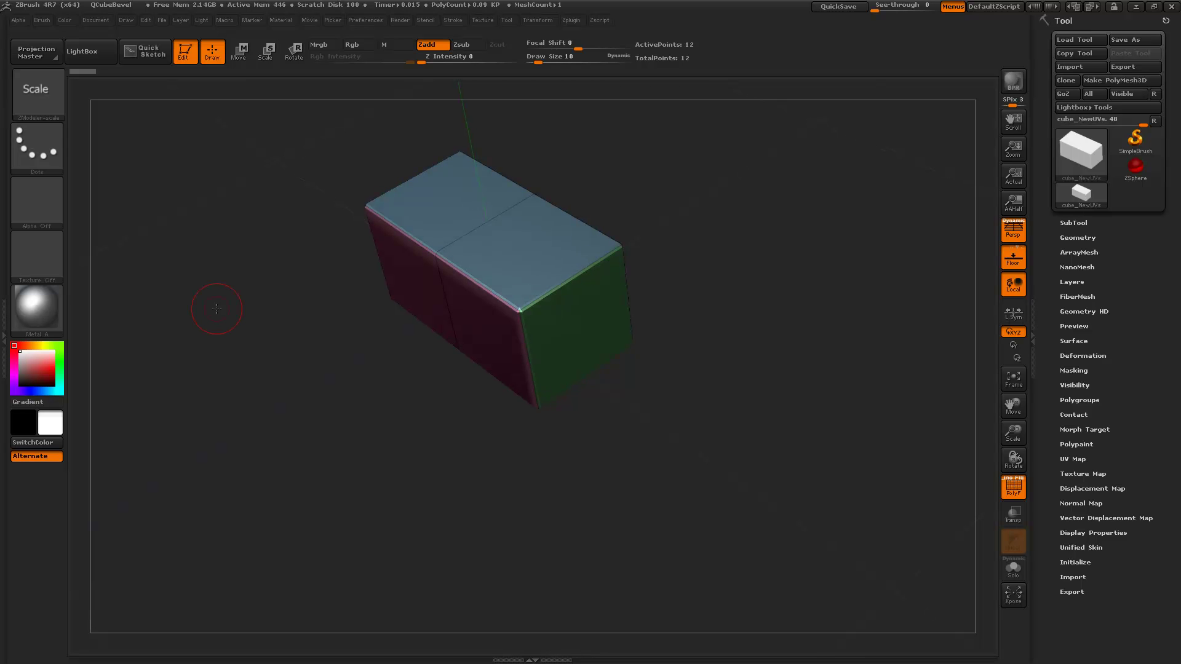
pyautogui.moveTo(240, 334); pyautogui.dragTo(295, 363)
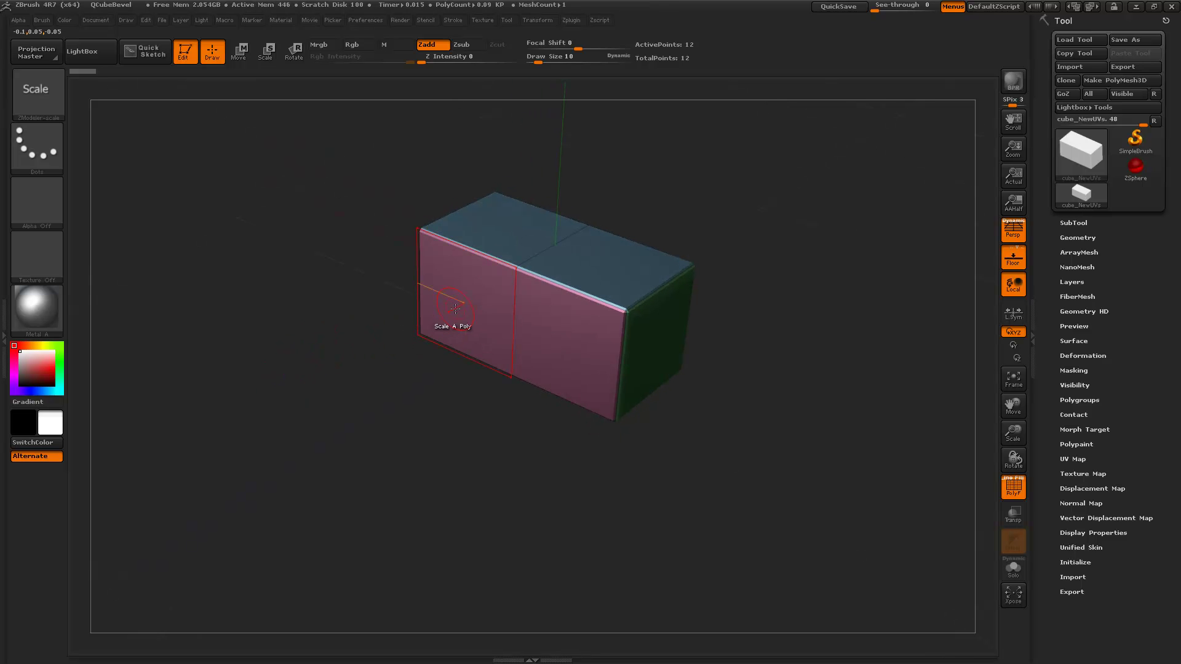
pyautogui.press('q')
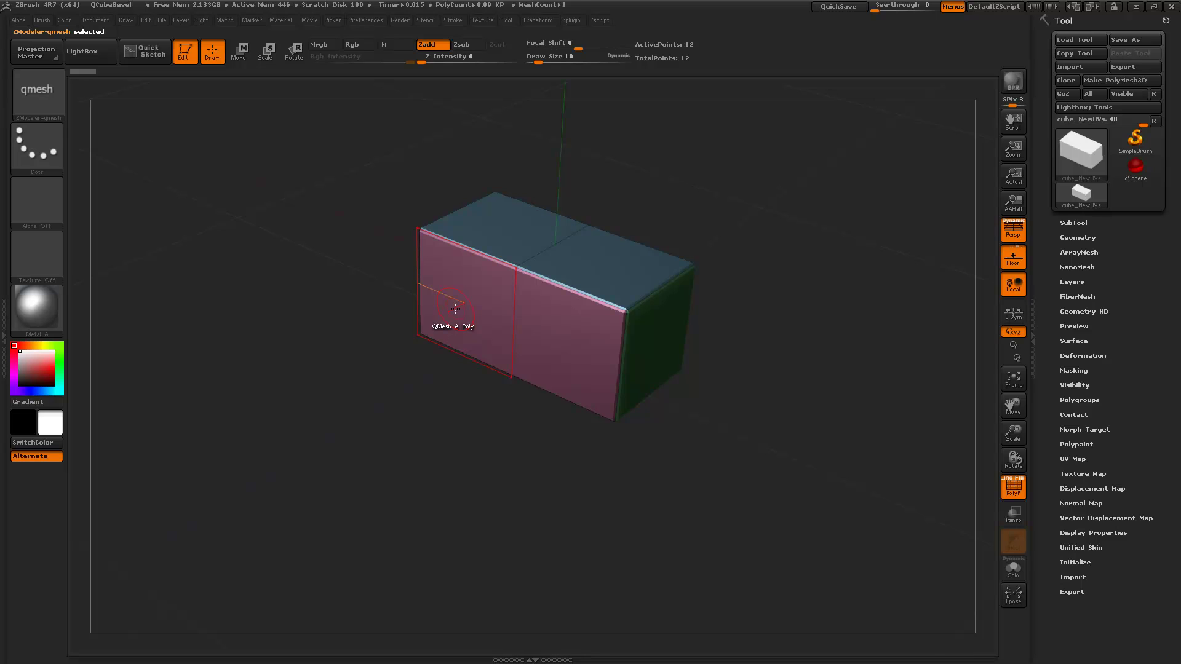
pyautogui.press('i')
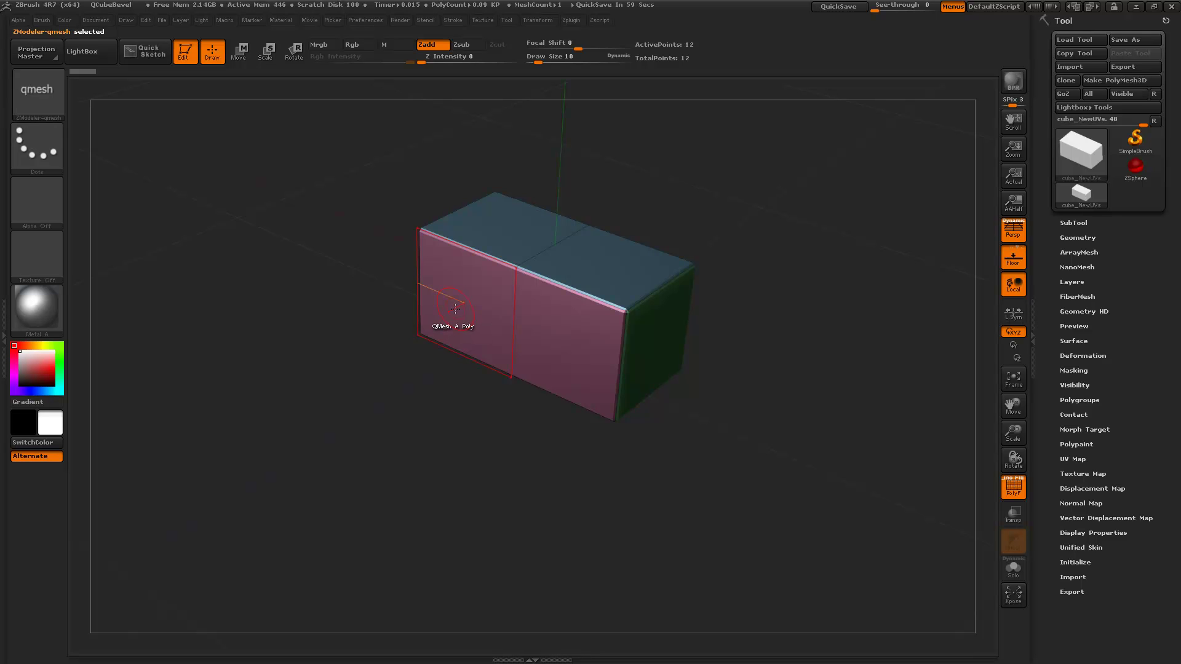
pyautogui.press('s')
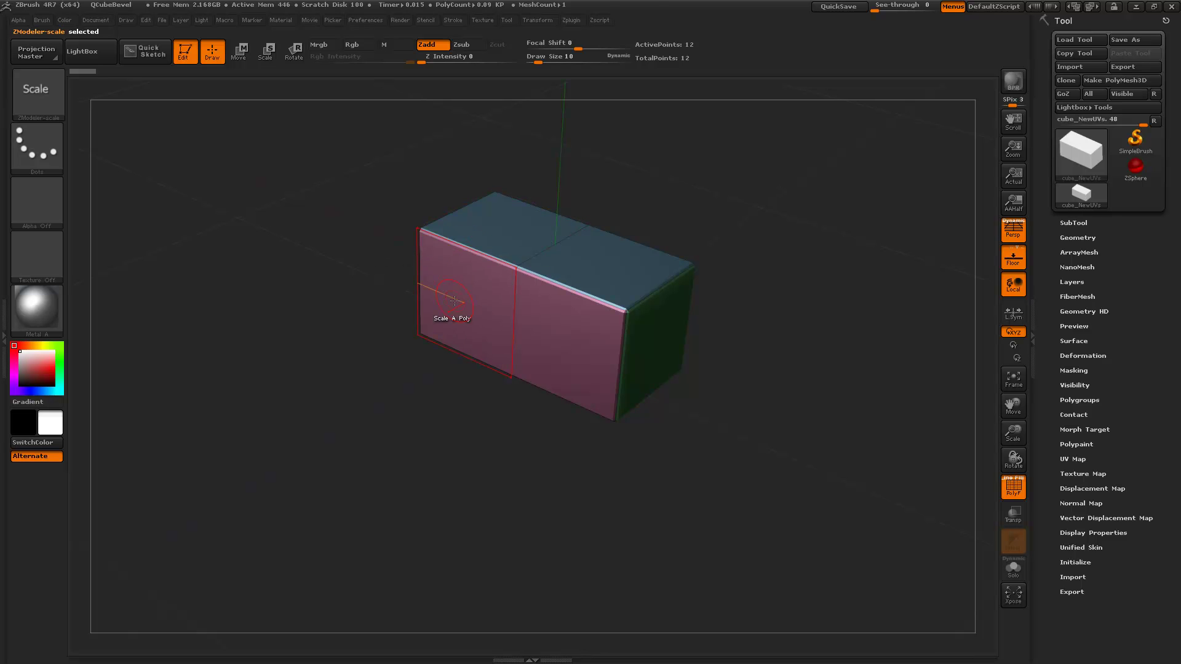
# Set the ZModeler polygon Scale action to use Click Center.
pyautogui.press('space')
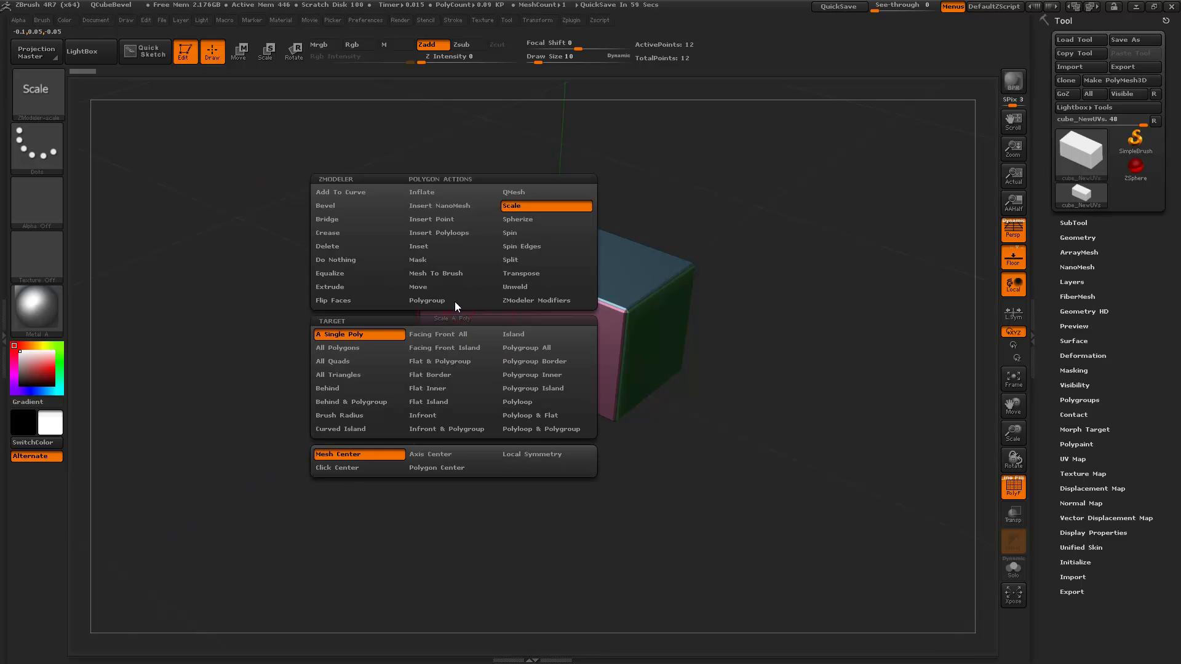
pyautogui.click(343, 468)
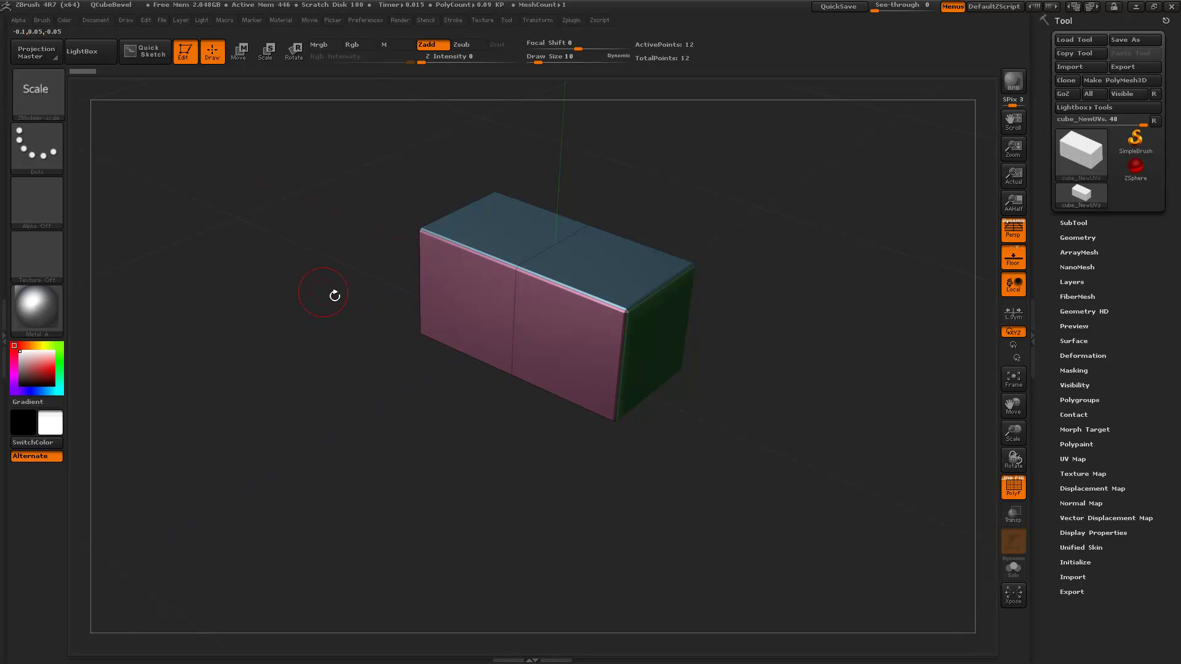
# Switch to ZModeler-qmesh and extrude the box's front-left polygon outward into a two-segment arm.
pyautogui.press('q')
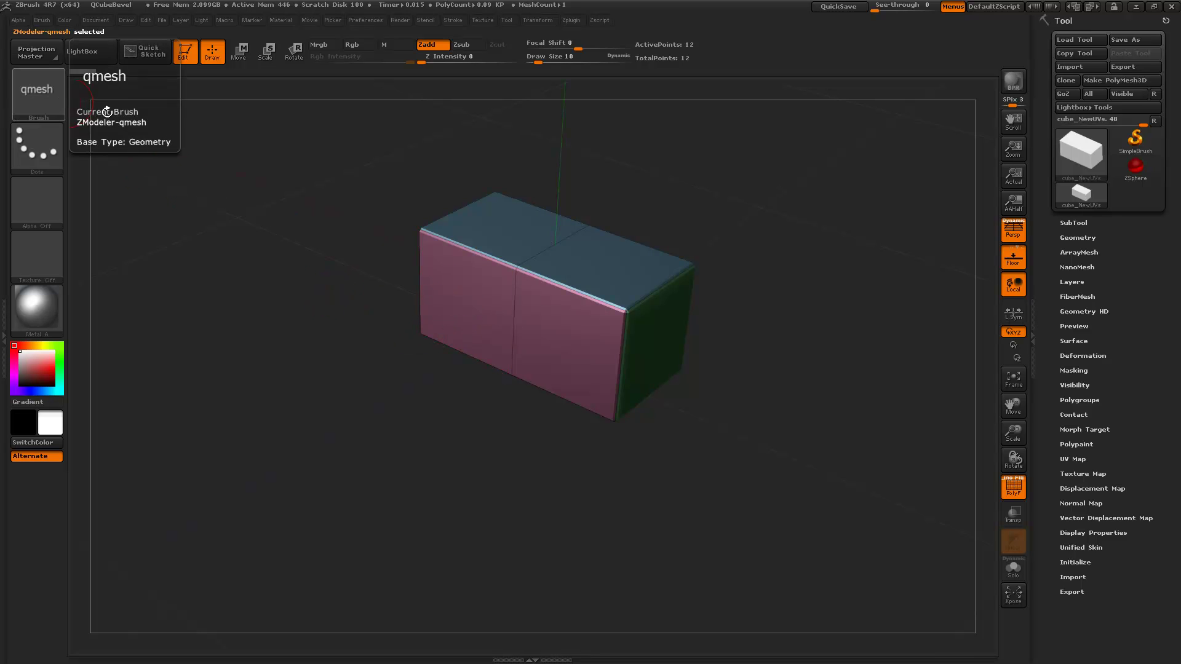
pyautogui.moveTo(429, 290); pyautogui.dragTo(299, 384)
pyautogui.doubleClick(369, 382)
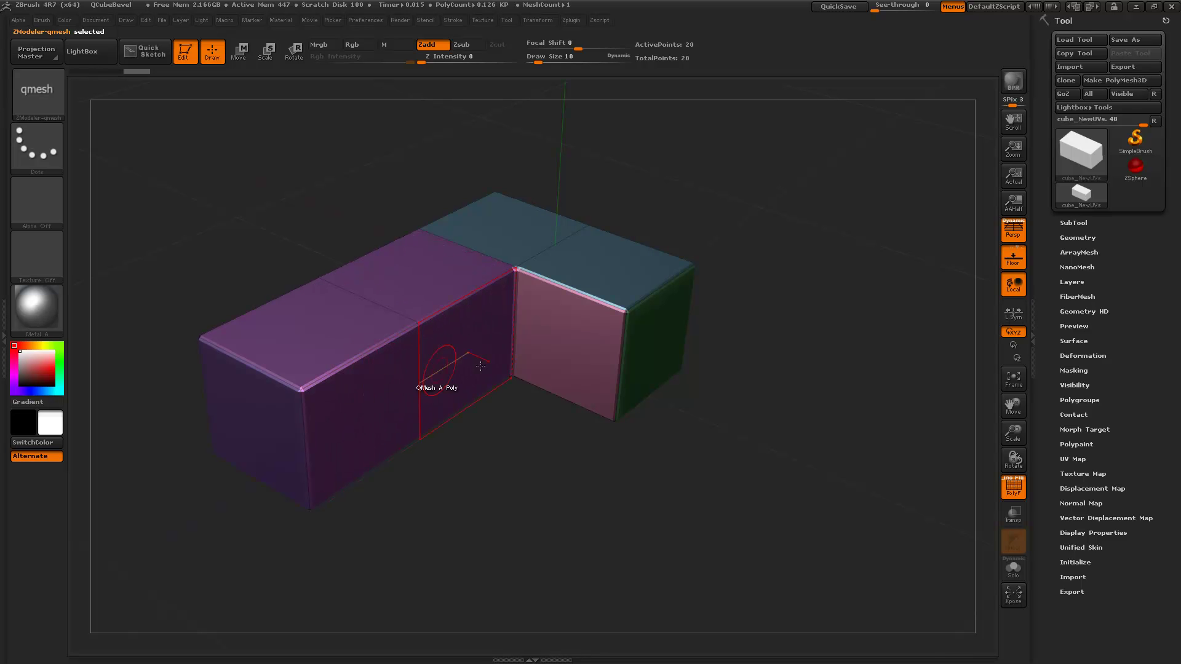
# Repeat the QMesh extrusion on the box's right end and upward on both the right block and the arm's outer segment.
pyautogui.doubleClick(642, 346)
pyautogui.doubleClick(737, 335)
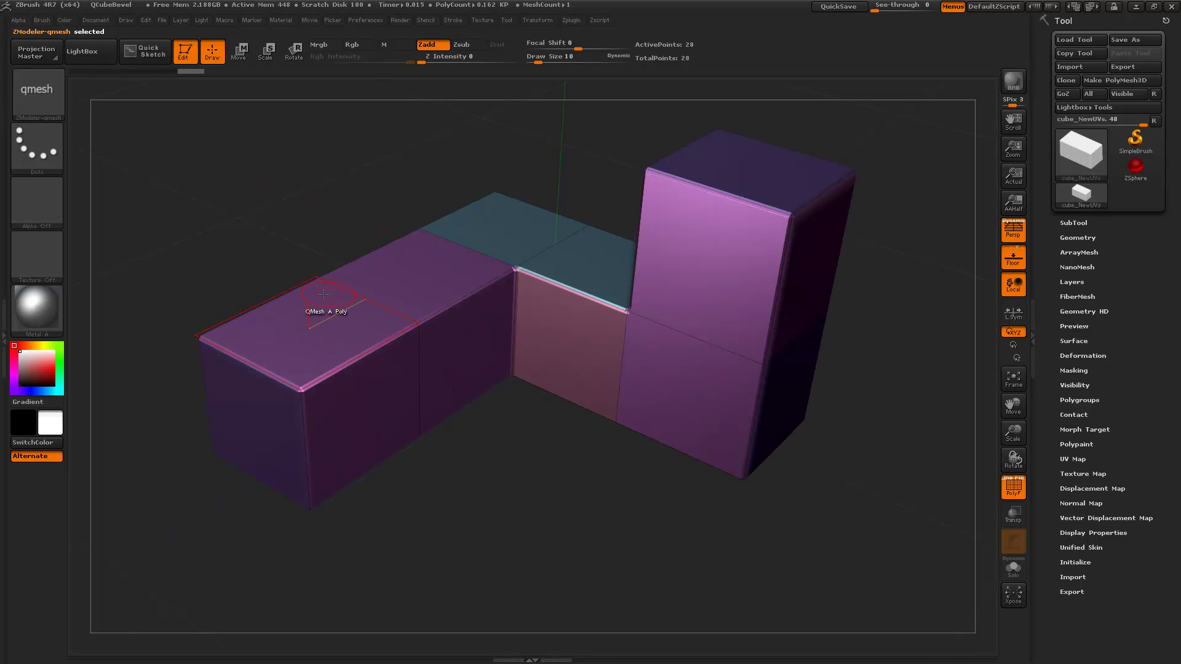
pyautogui.doubleClick(315, 322)
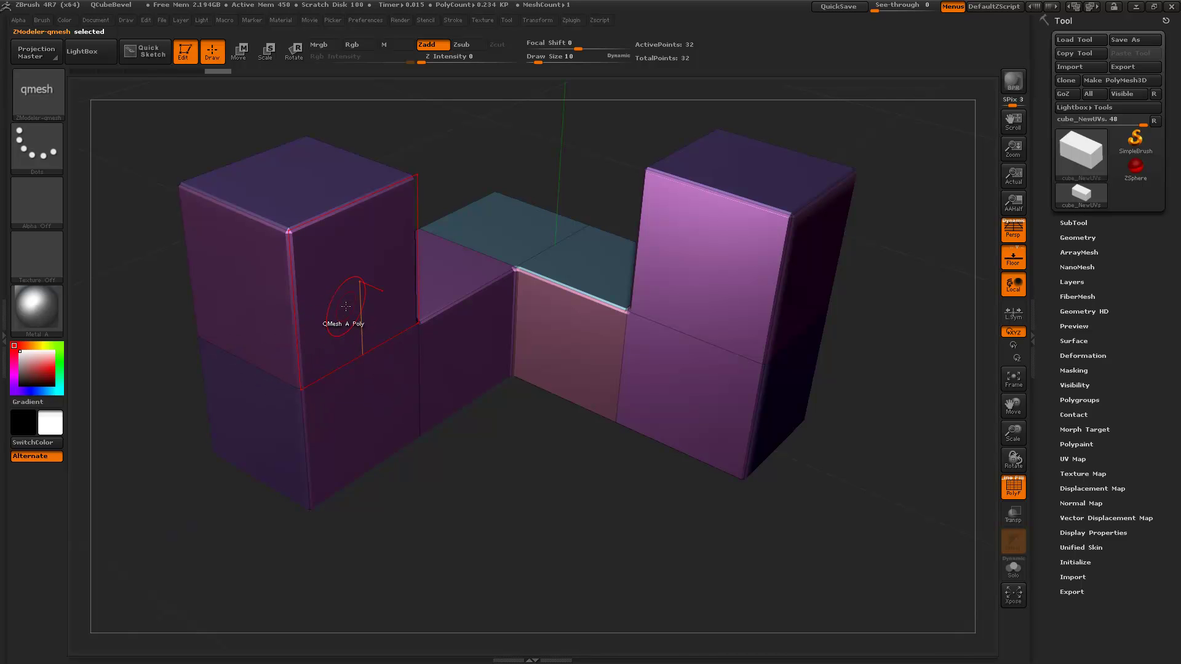
# Switch to ZModeler-inset and inset the right-facing side of the left upper block and the front of the right upper block.
pyautogui.press('i')
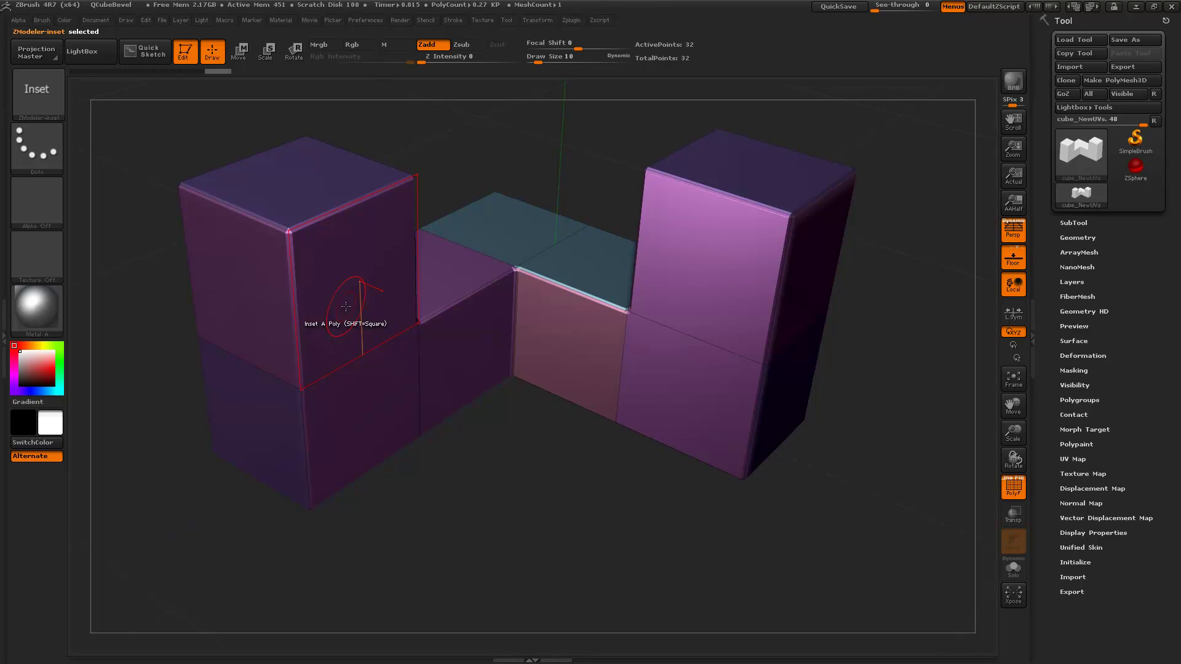
pyautogui.moveTo(346, 305); pyautogui.dragTo(340, 347)
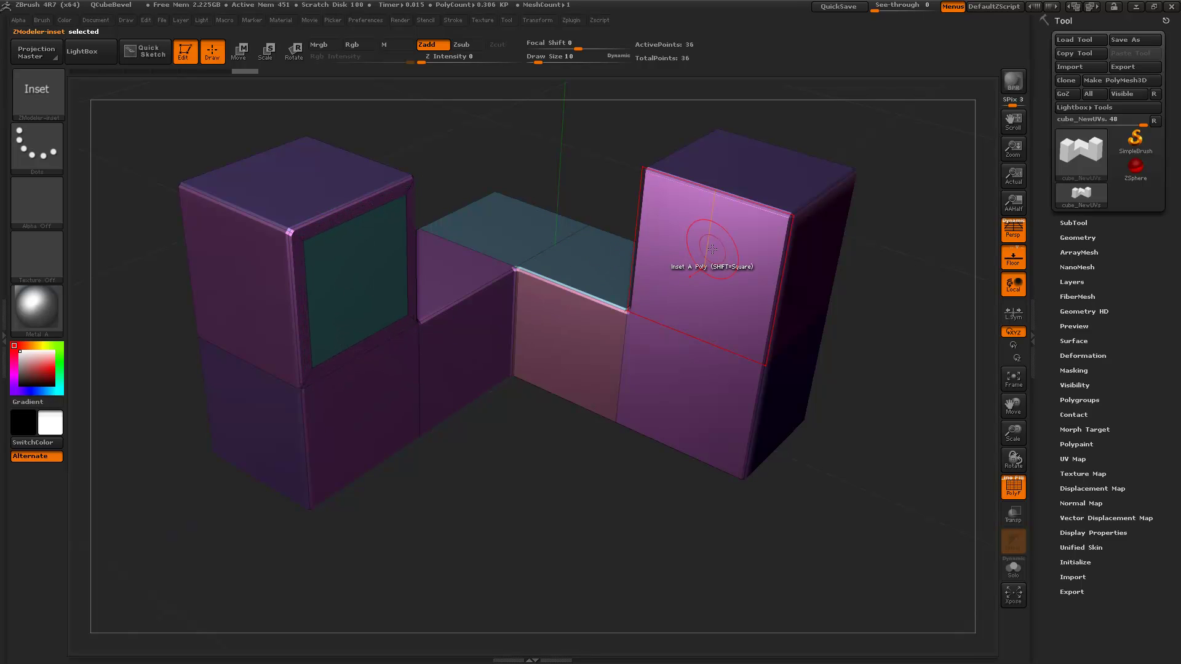
pyautogui.moveTo(711, 245); pyautogui.dragTo(712, 249)
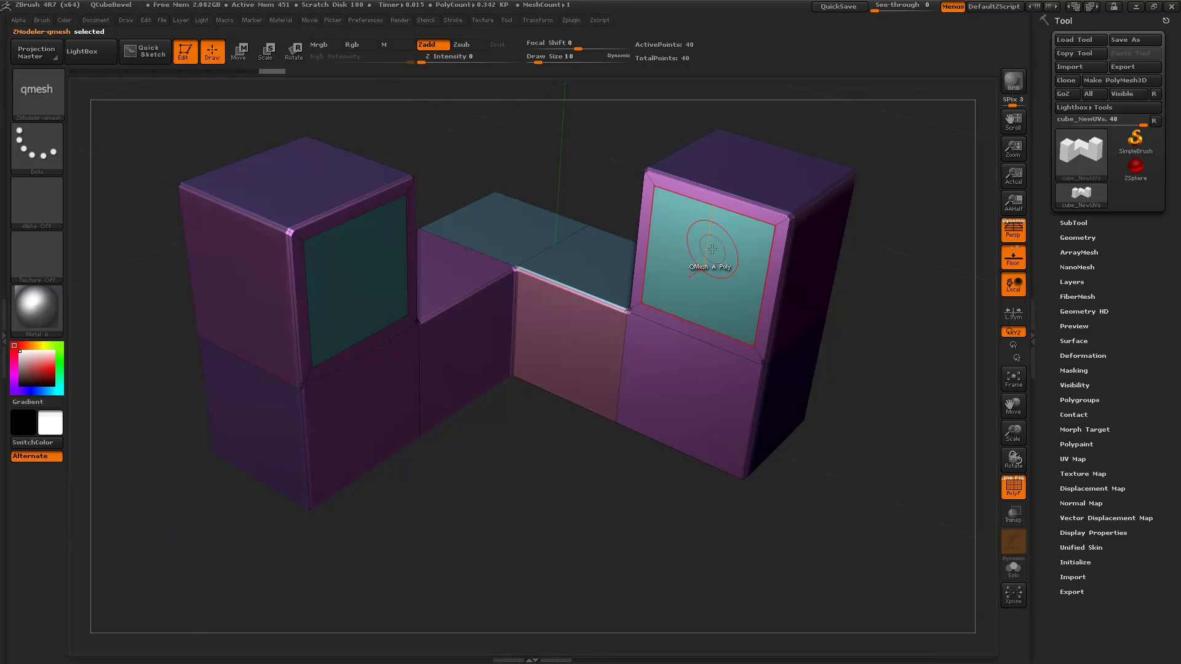
# Extrude the right block's inset face forward with QMesh and scale its end polygon down with ZModeler-scale to form a taper.
pyautogui.moveTo(711, 248); pyautogui.dragTo(637, 335)
pyautogui.press('s')
pyautogui.moveTo(651, 301); pyautogui.dragTo(641, 248)
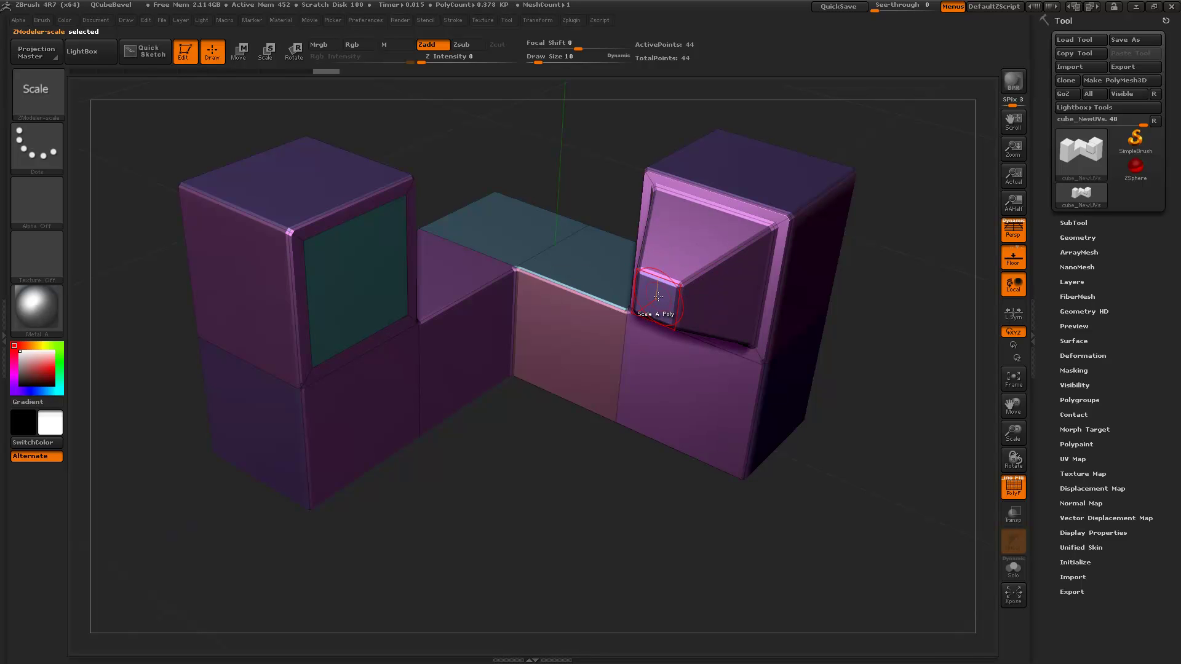
# Switch back to ZModeler-qmesh and extrude the small end polygon of the taper forward in segments into a long bar.
pyautogui.press('i')
pyautogui.press('q')
pyautogui.moveTo(658, 298); pyautogui.dragTo(488, 421)
pyautogui.moveTo(531, 381); pyautogui.dragTo(506, 407)
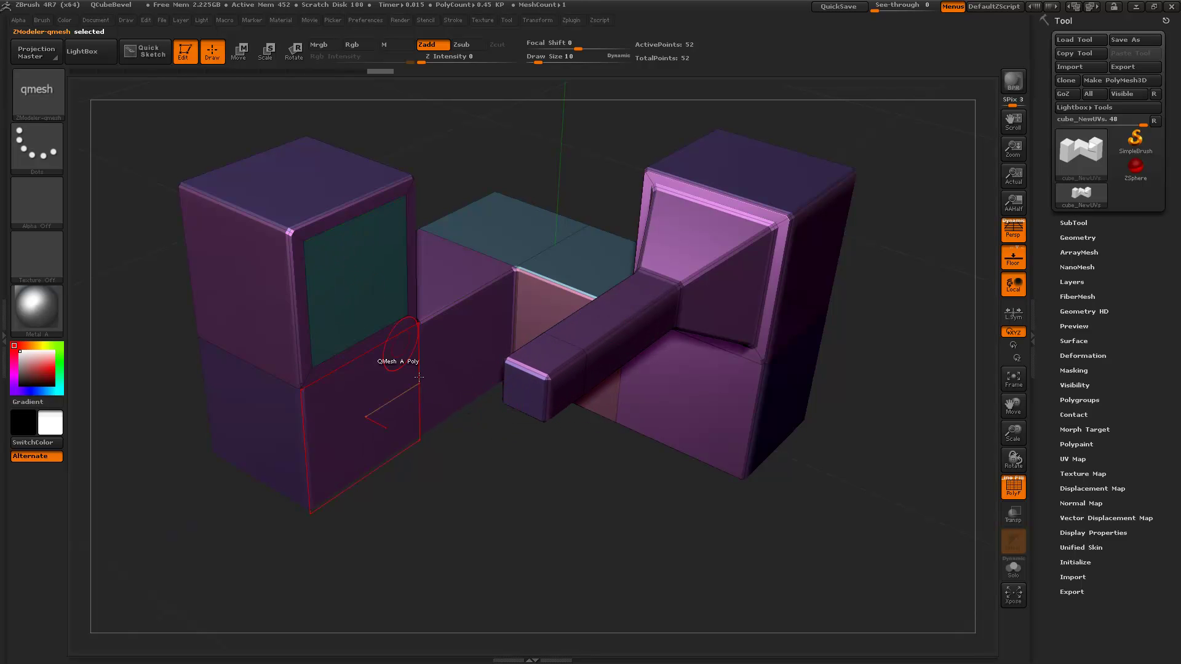
pyautogui.click(448, 423)
pyautogui.moveTo(485, 466); pyautogui.dragTo(488, 474)
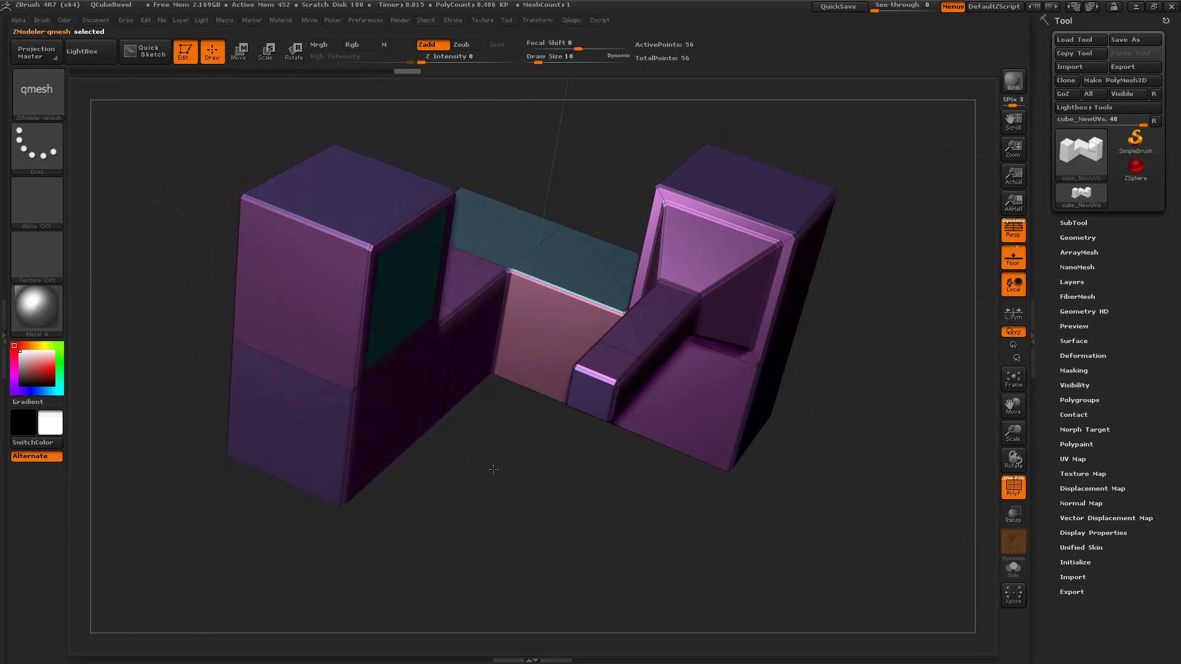
# Extrude the left block's inset face with QMesh to join it to the end segment of the bar.
pyautogui.moveTo(407, 306); pyautogui.dragTo(480, 411)
pyautogui.moveTo(480, 475); pyautogui.dragTo(460, 501)
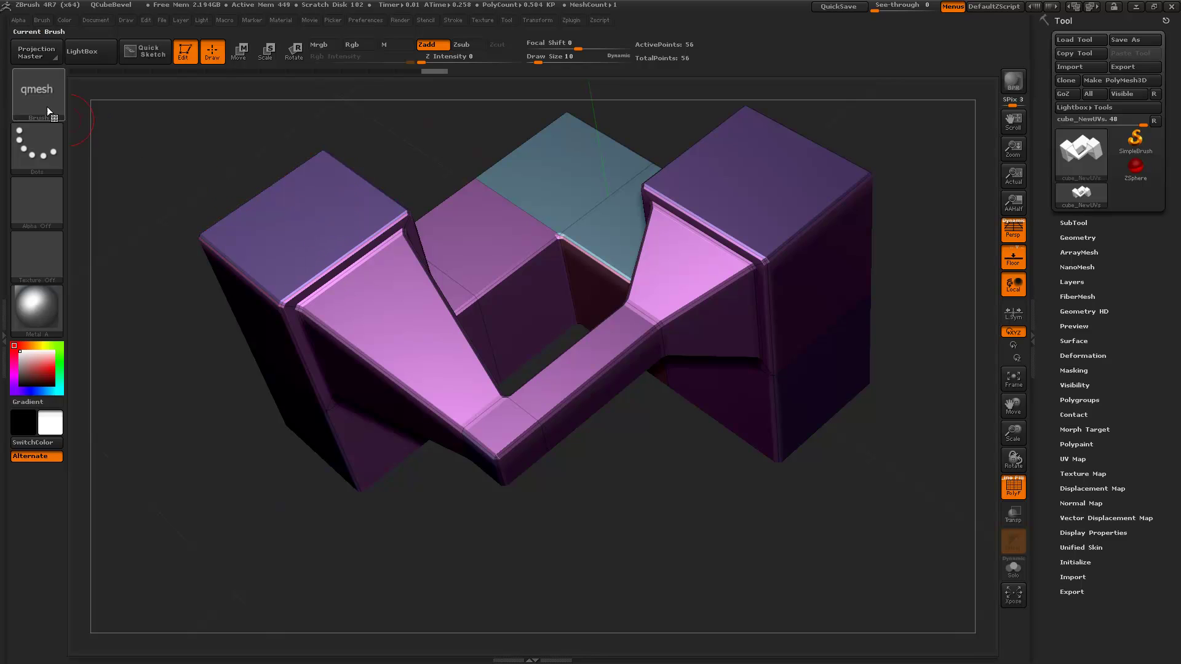
# Use the direct hotkeys to cycle through the inset and scale brushes and return to ZModeler-qmesh.
pyautogui.press('i')
pyautogui.press('s')
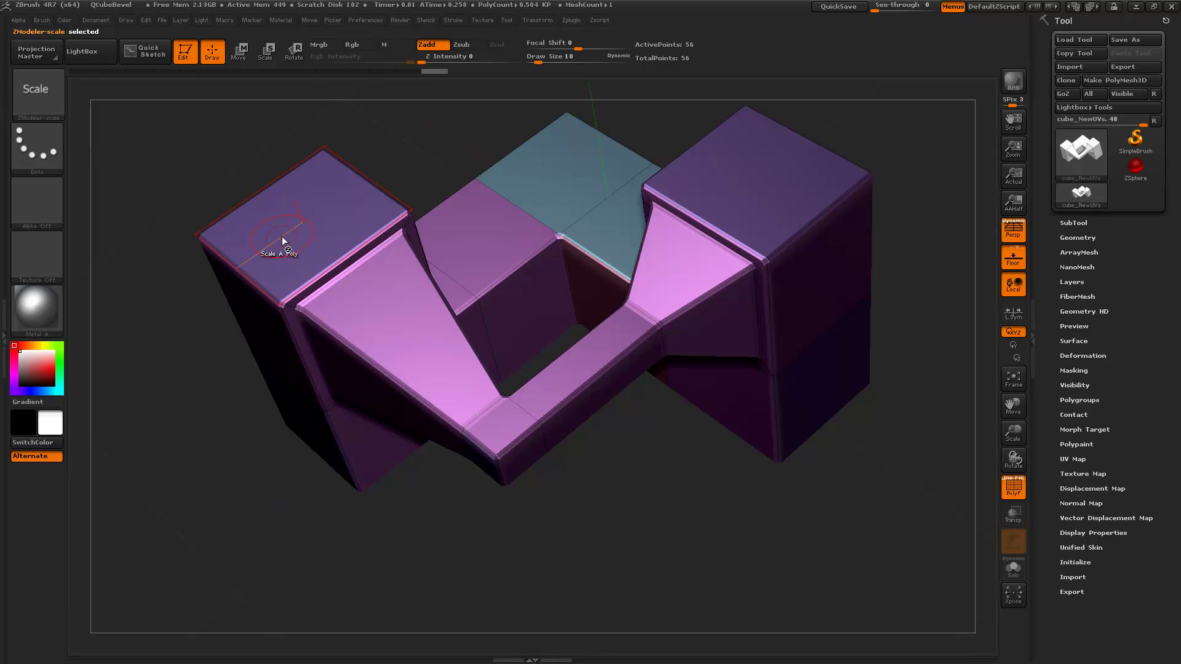
pyautogui.press('q')
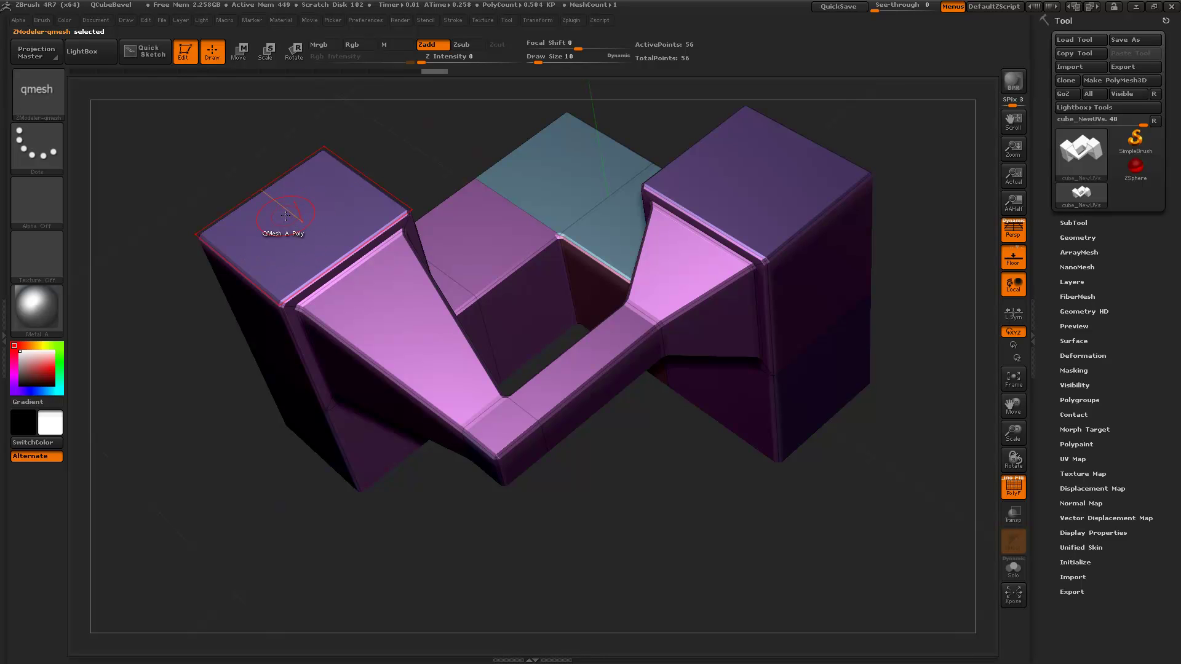
# Switch to the ZModeler-scale brush and set its polygon action to QMesh and then to Inset.
pyautogui.press('s')
pyautogui.press('space')
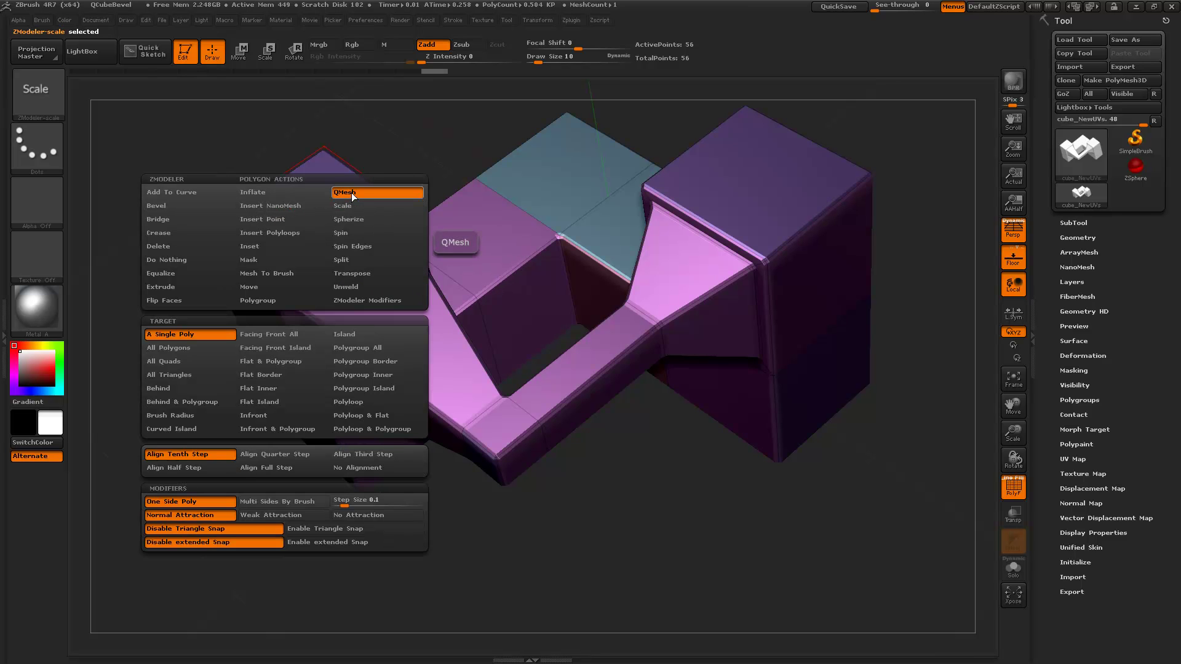
pyautogui.click(352, 193)
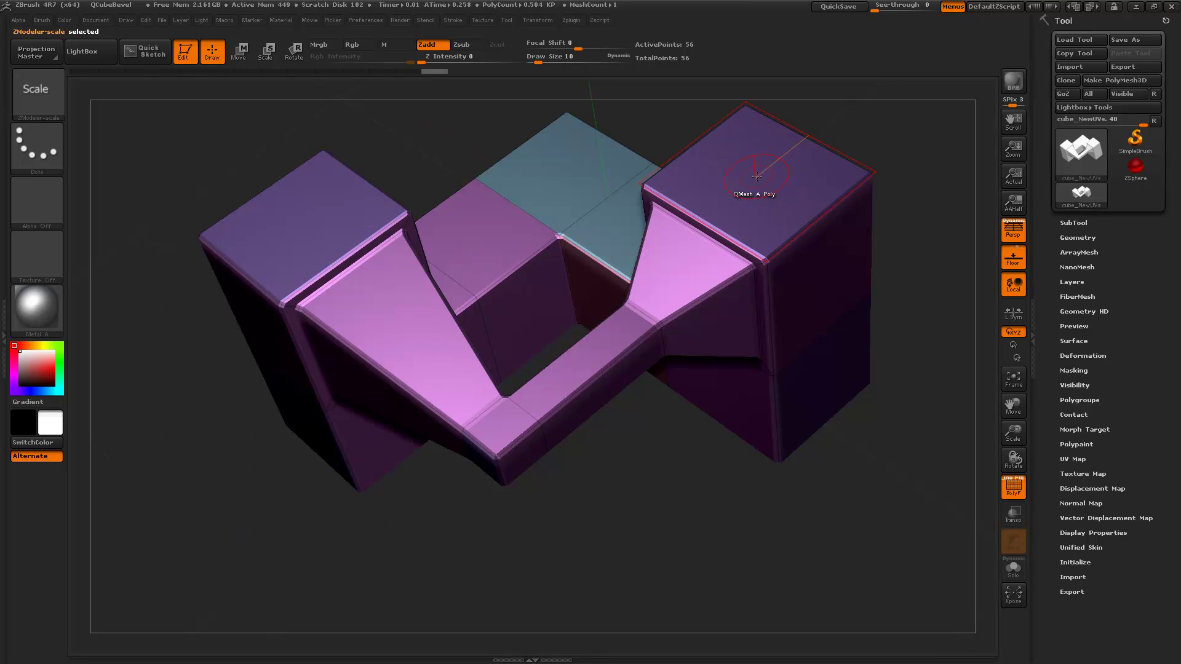
pyautogui.press('space')
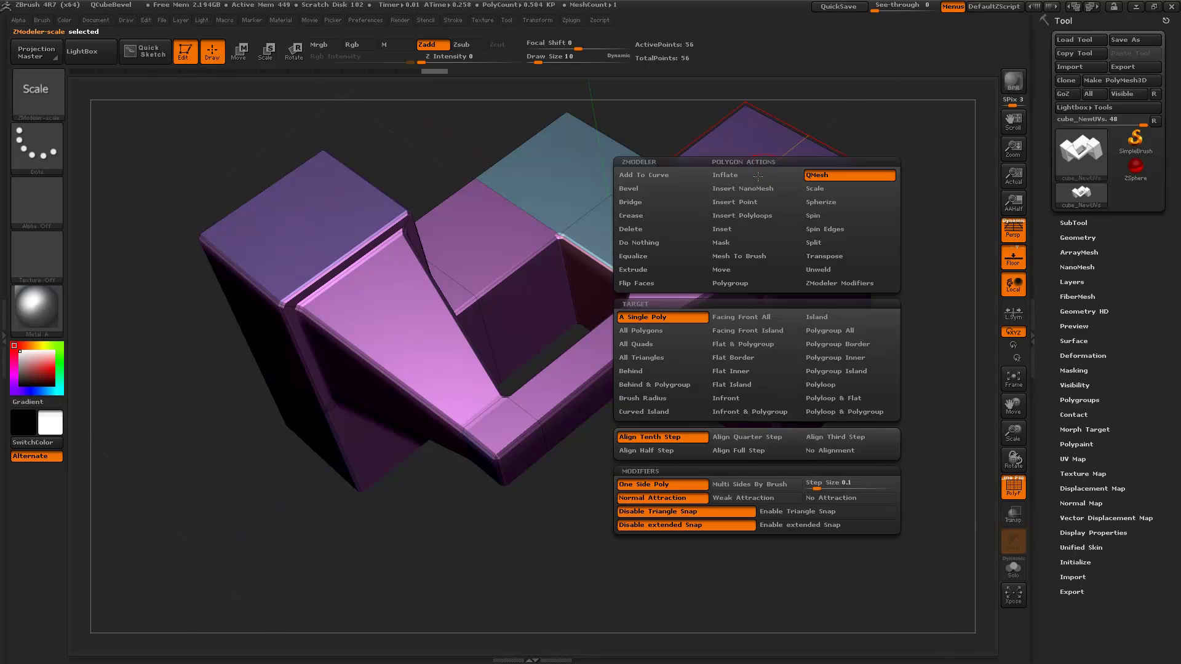
pyautogui.click(717, 229)
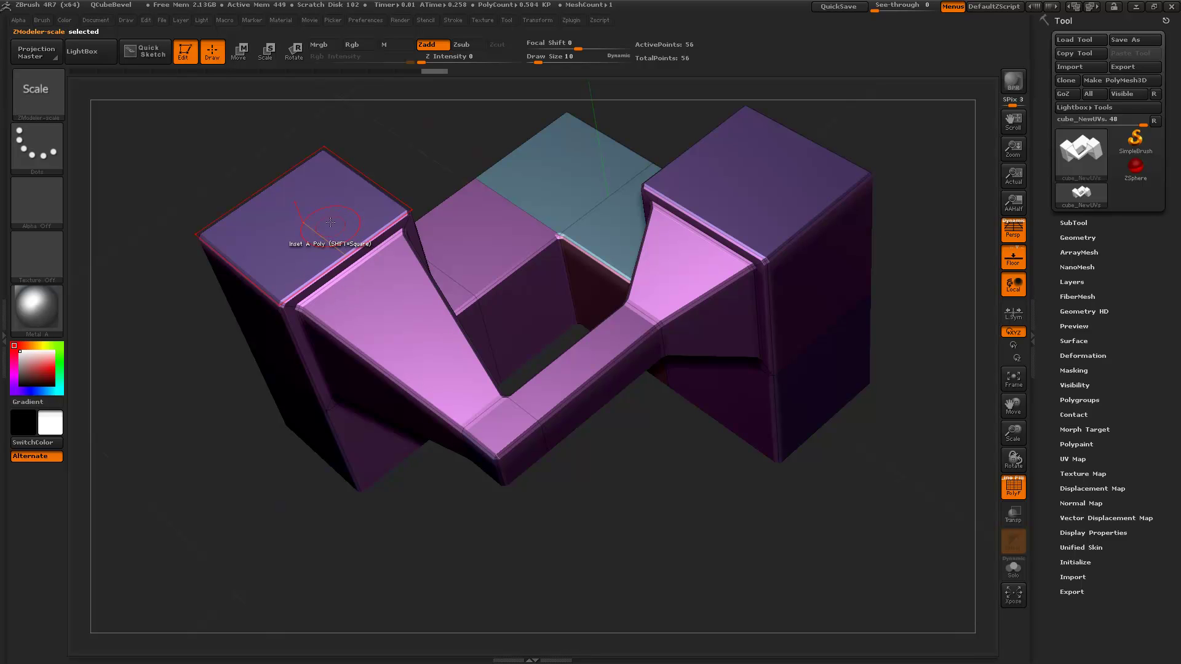
# Change the polygon action of the ZModeler-scale brush to QMesh and restore it to Scale.
pyautogui.press('space')
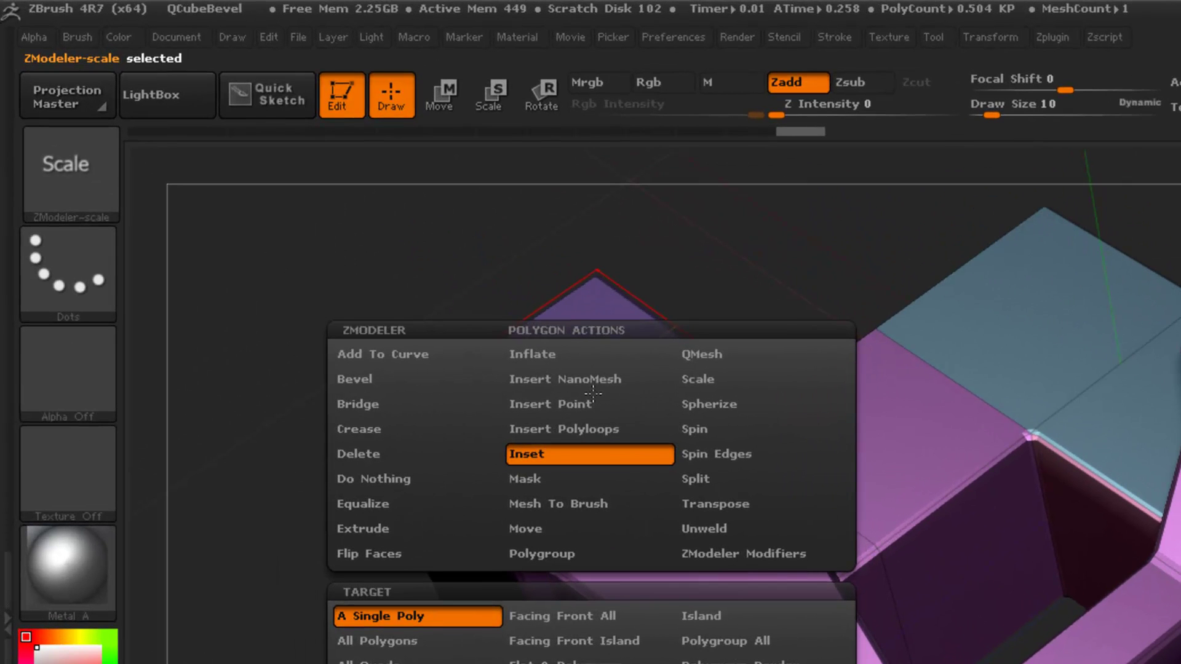
pyautogui.click(678, 354)
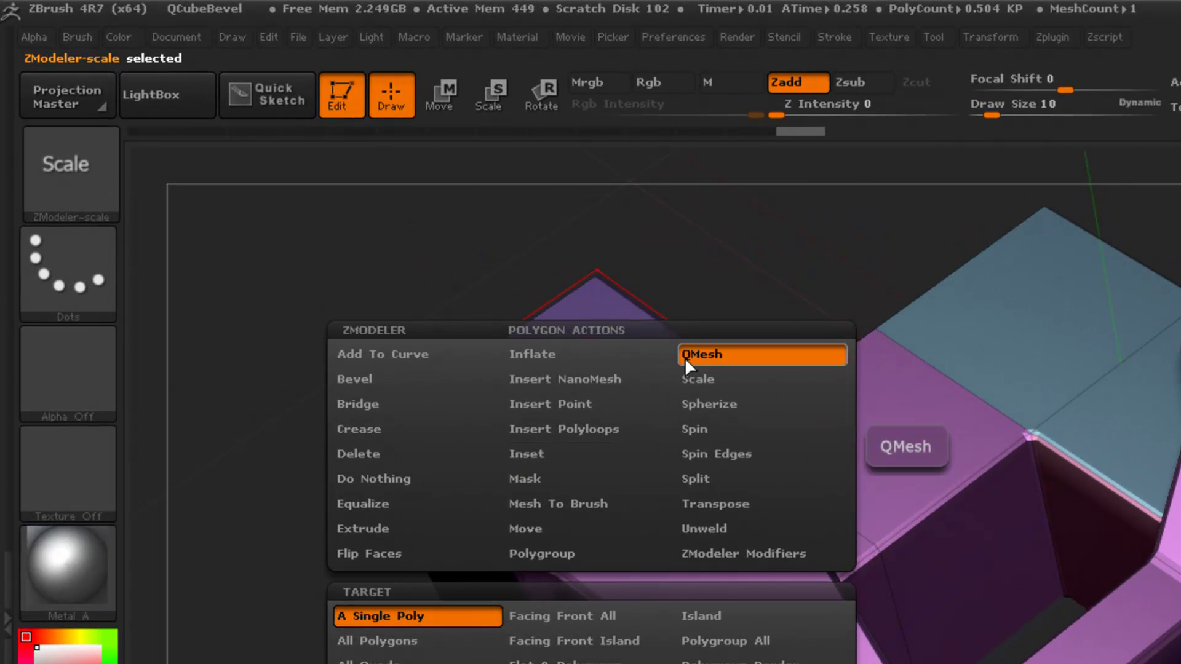
pyautogui.click(691, 378)
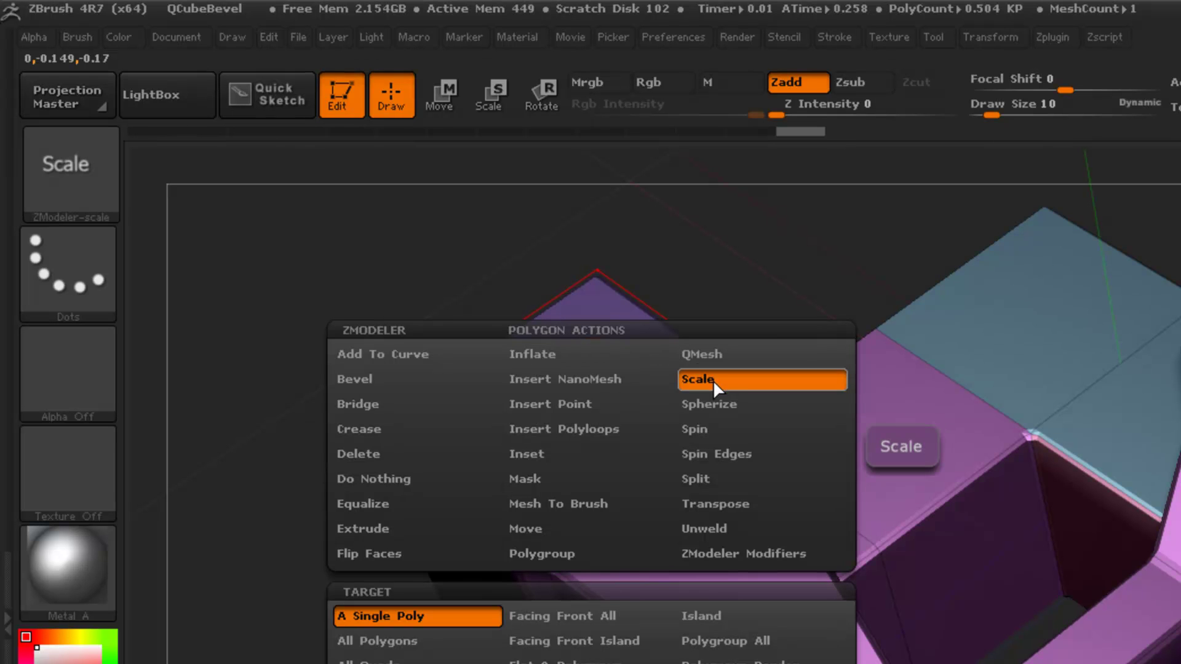
pyautogui.click(729, 381)
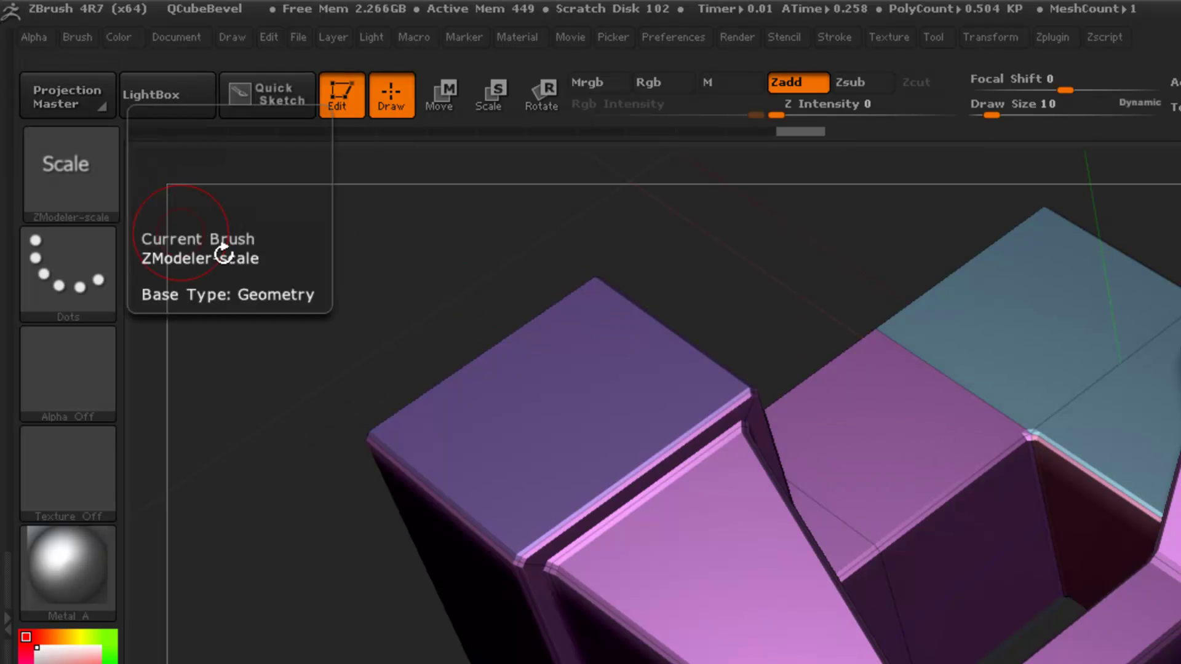
pyautogui.moveTo(313, 308)
pyautogui.mouseDown()
pyautogui.moveTo(311, 284)
pyautogui.moveTo(190, 229)
pyautogui.mouseUp()
pyautogui.moveTo(327, 356); pyautogui.dragTo(325, 388)
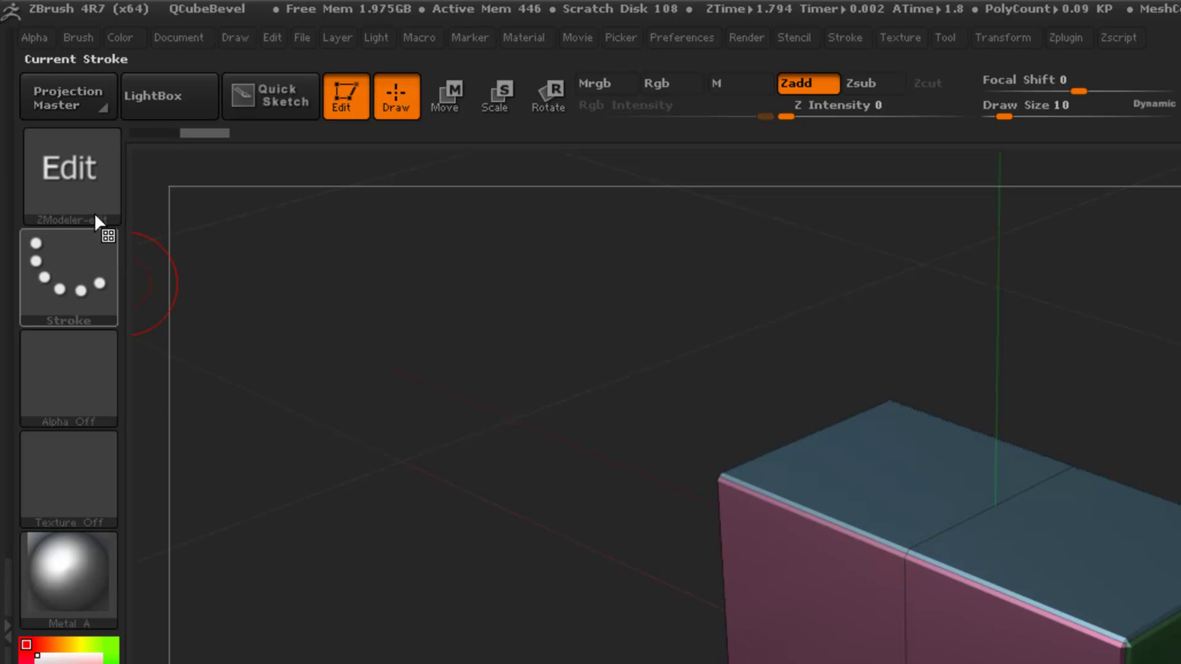
# Use the direct brush hotkeys to switch to ZModeler-inset and return to ZModeler-edit.
pyautogui.moveTo(79, 194)
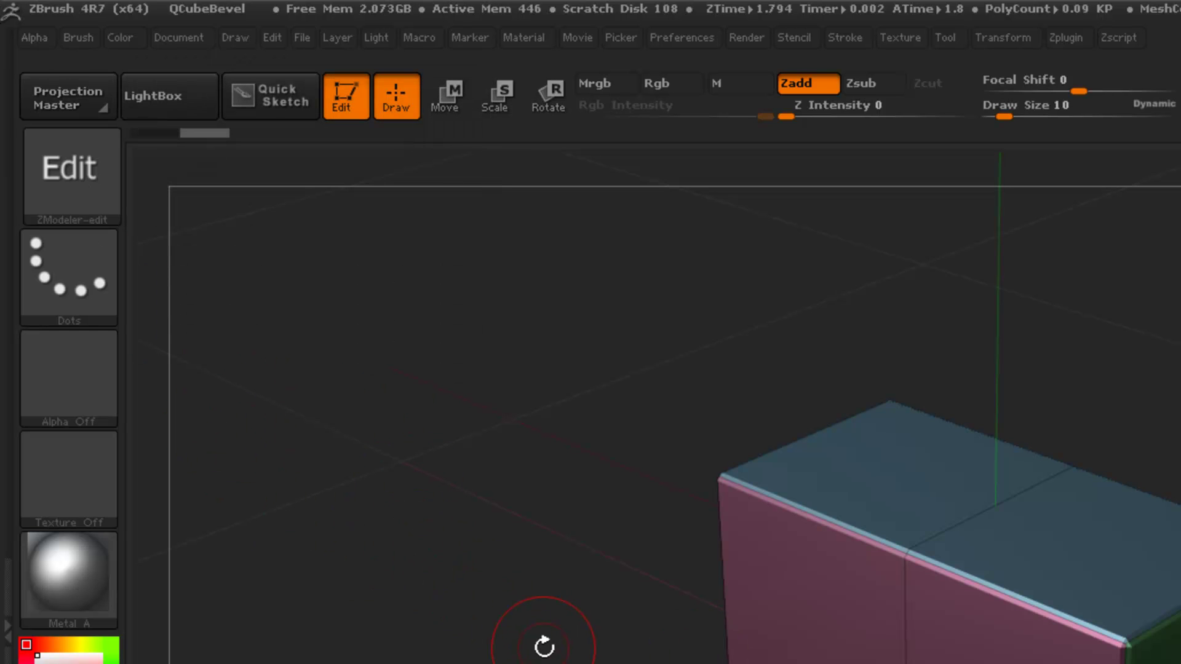
pyautogui.press('i')
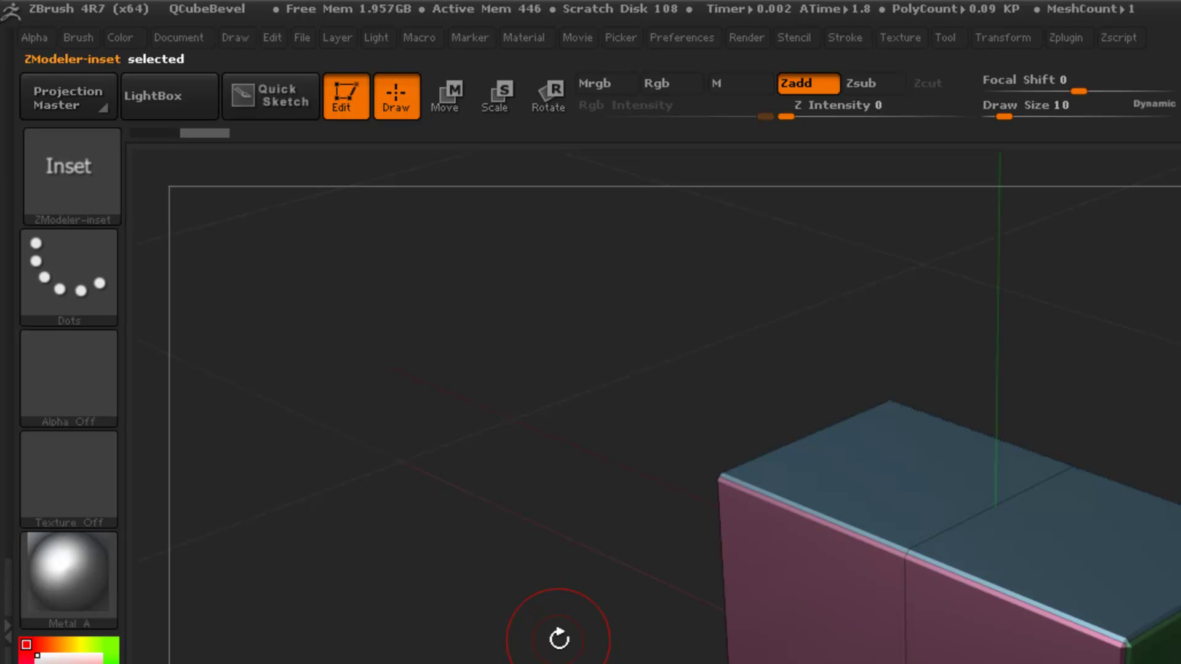
pyautogui.press('q')
pyautogui.press('e')
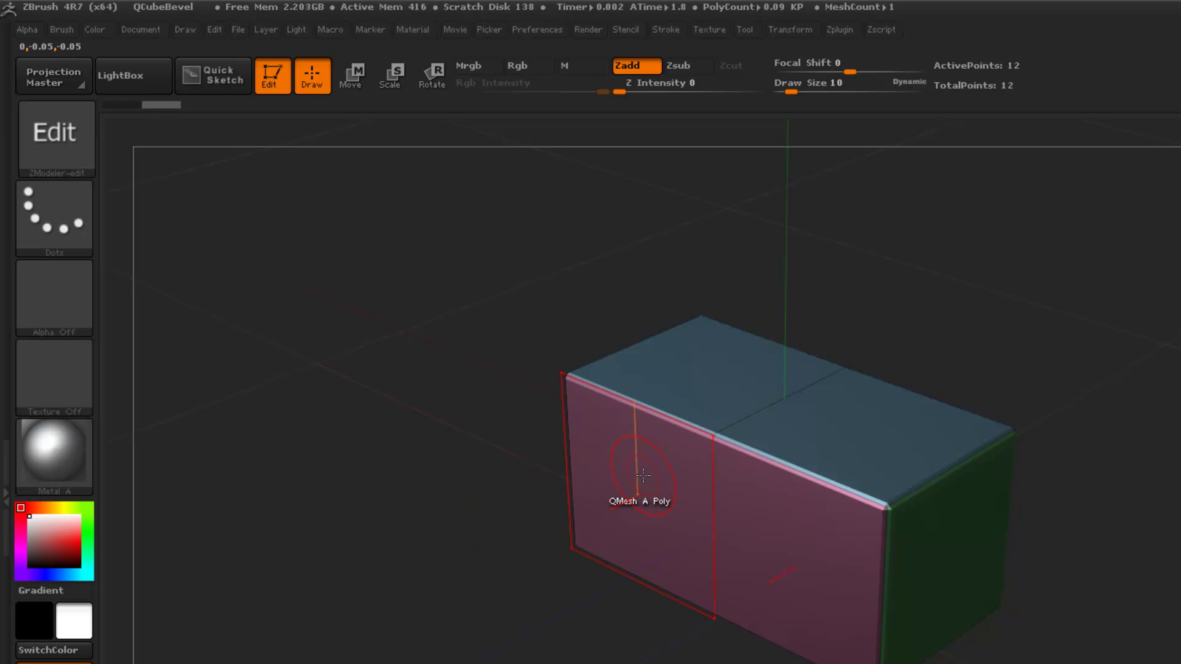
# Set the polygon action of the ZModeler-edit brush to Bevel and then to Split.
pyautogui.press('space')
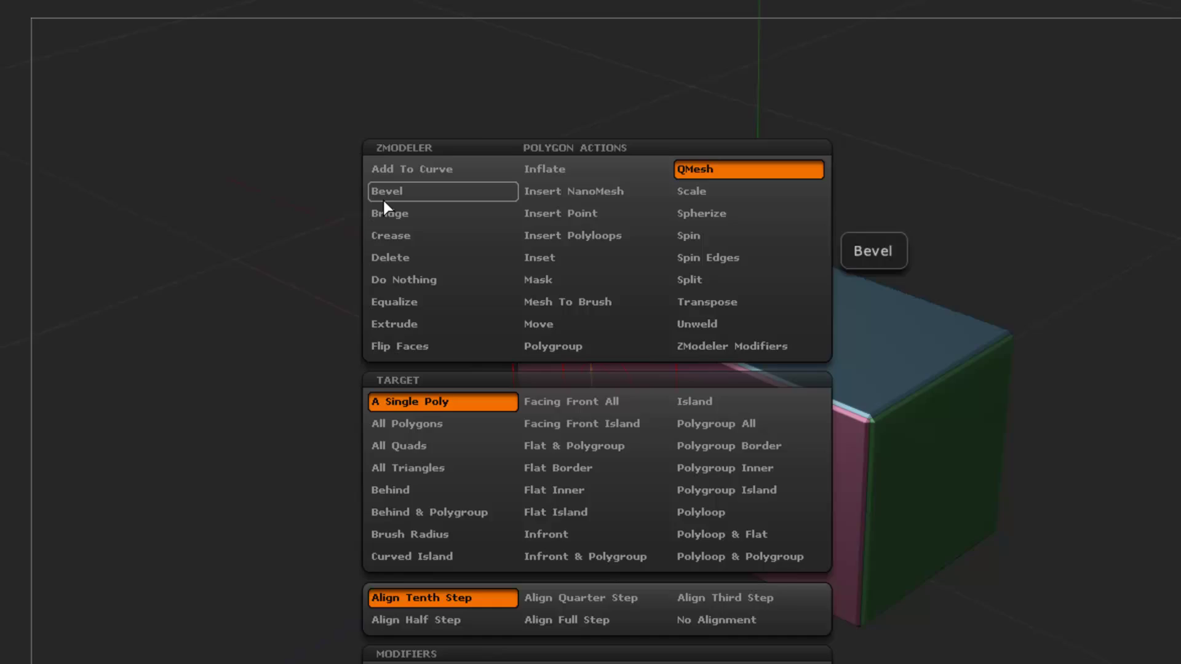
pyautogui.click(294, 86)
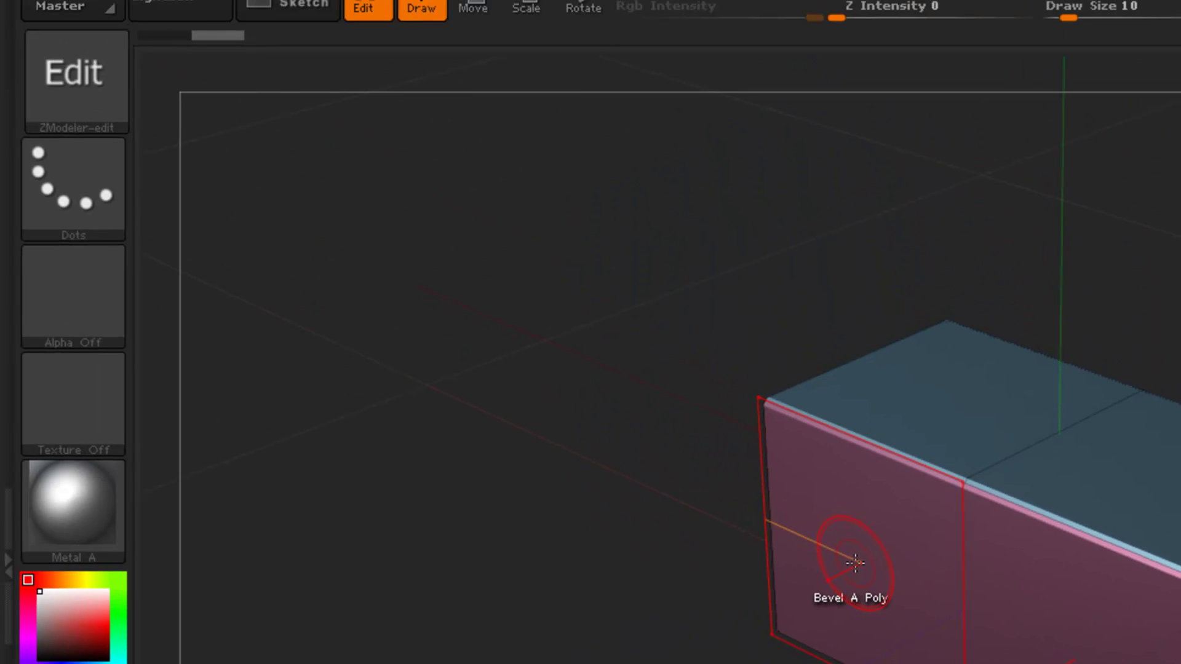
pyautogui.press('space')
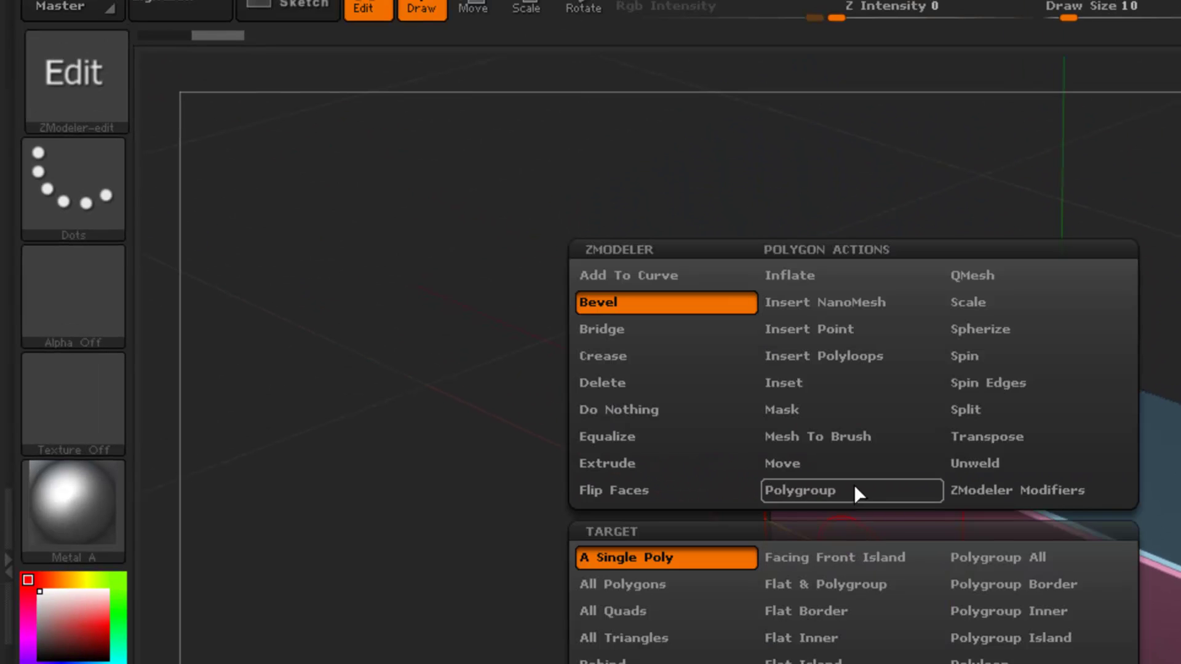
pyautogui.click(981, 415)
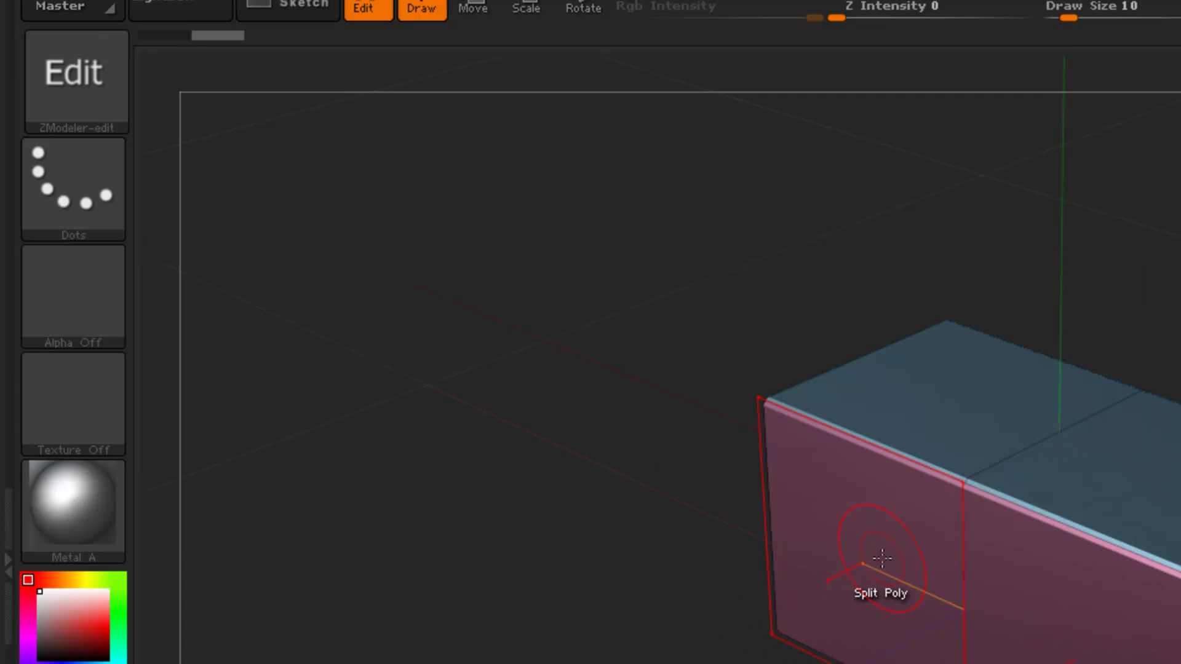
# Reload the ZModeler-edit brush, run the load-Brush-ZModeler-polygon macro and check the polygon action on the block's front face.
pyautogui.press('q')
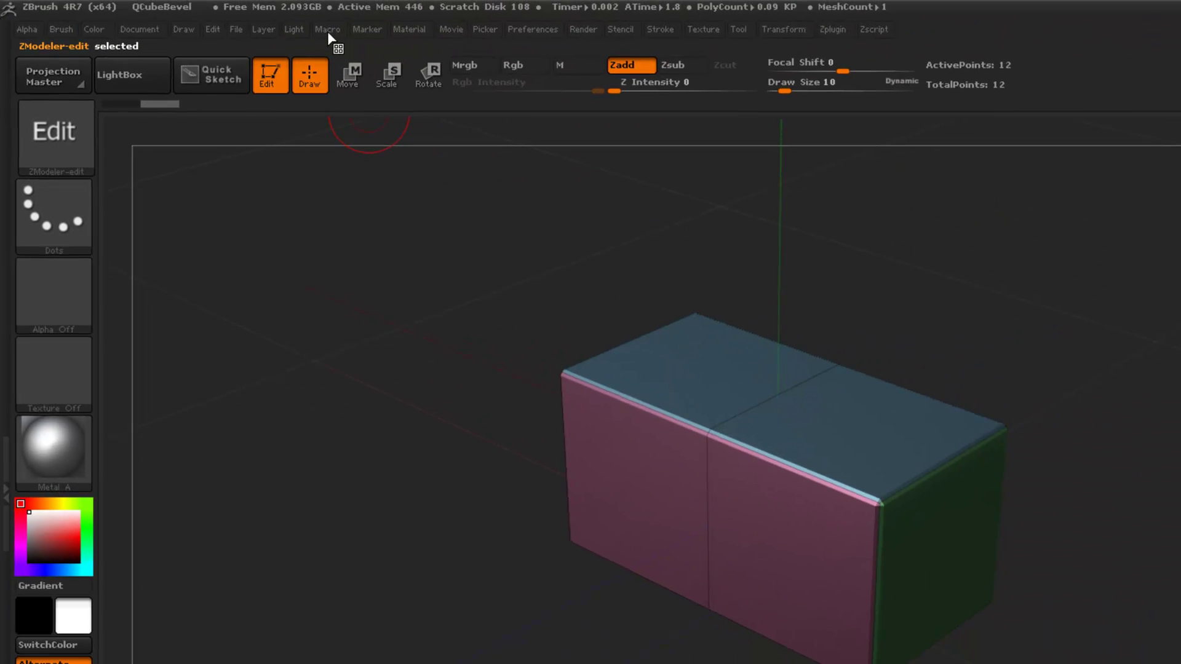
pyautogui.click(327, 30)
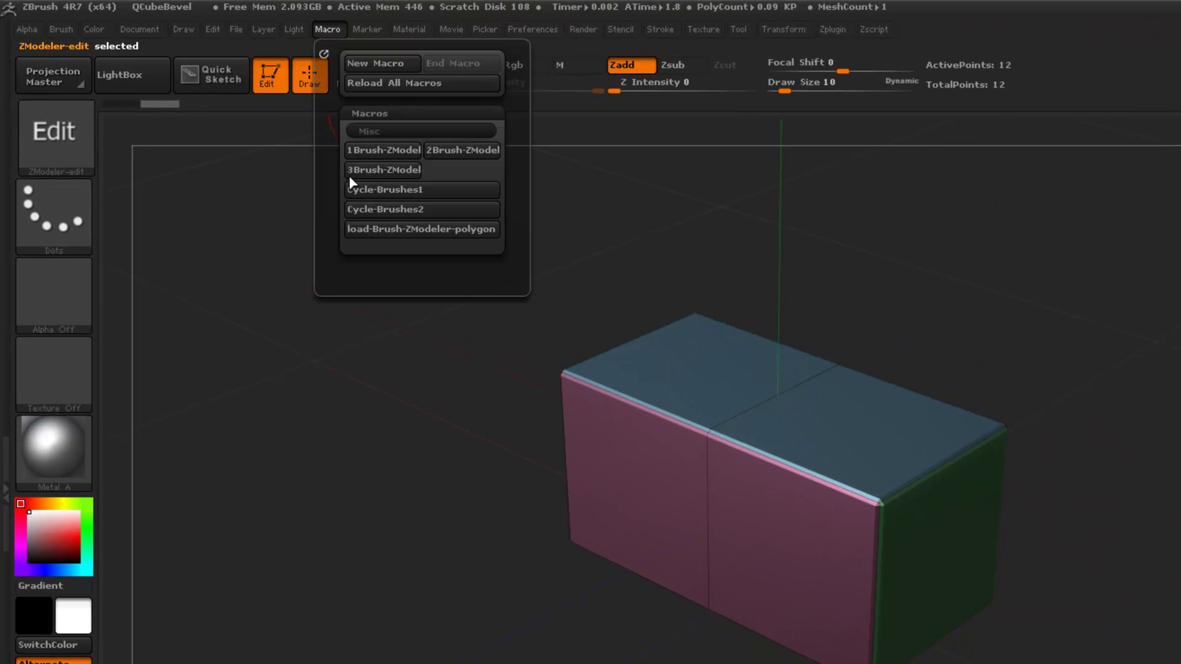
pyautogui.click(374, 230)
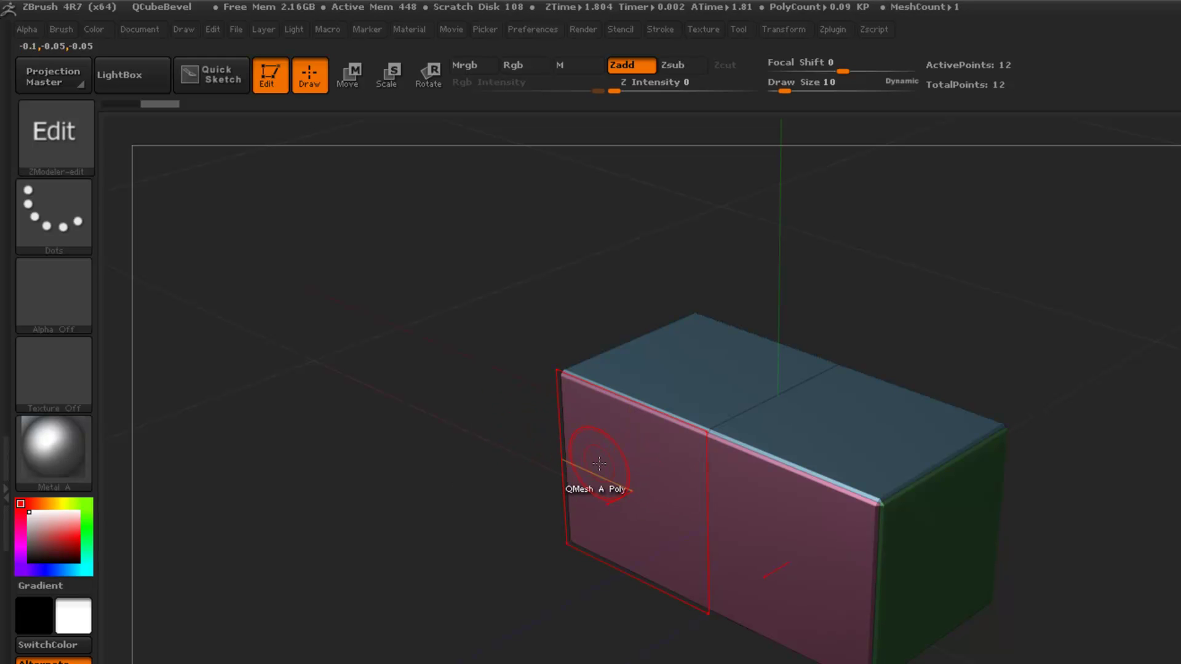
pyautogui.press('space')
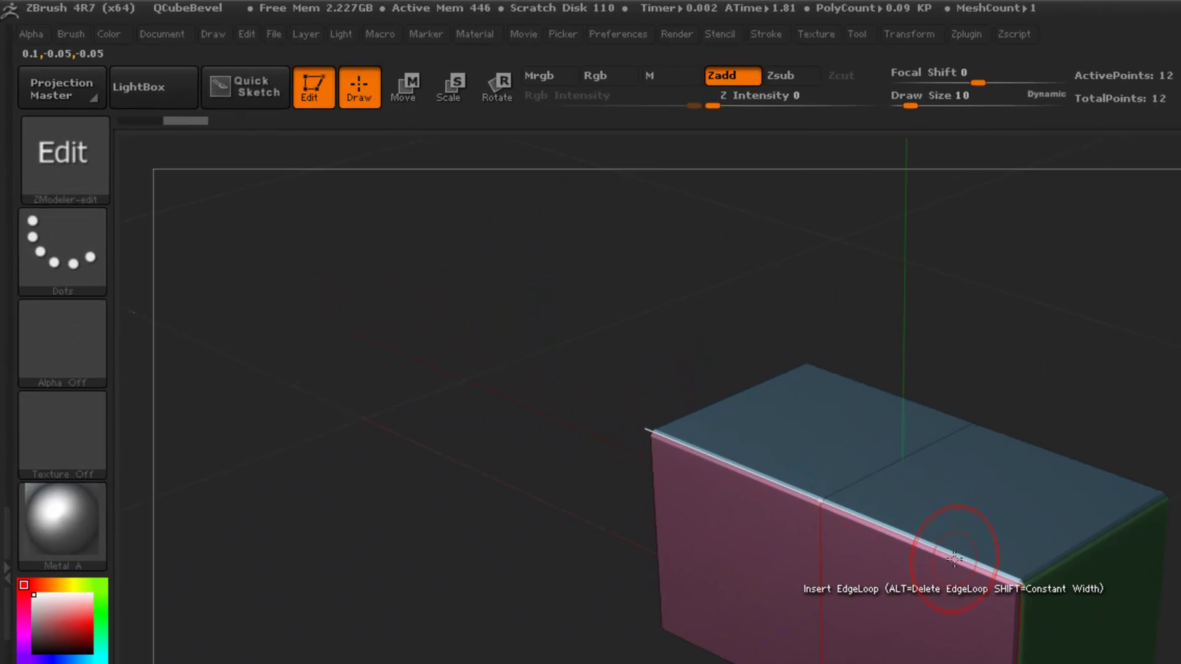
# Set the edge action of the ZModeler-edit brush to Add To Curve and its point action to Split.
pyautogui.press('space')
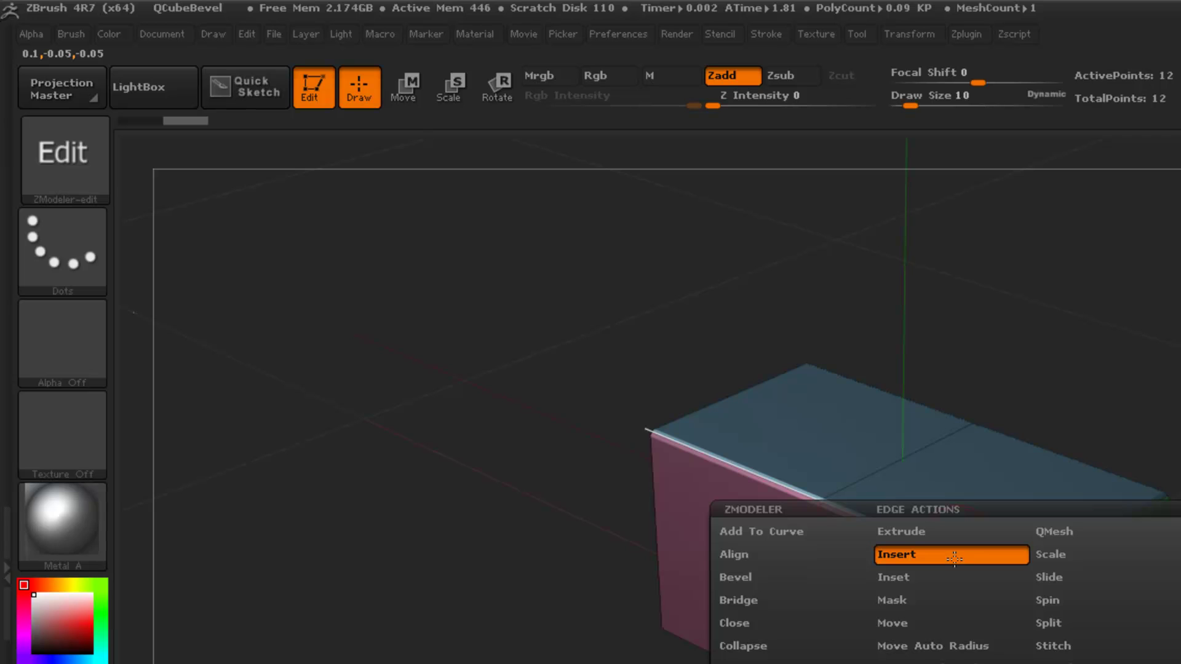
pyautogui.click(810, 533)
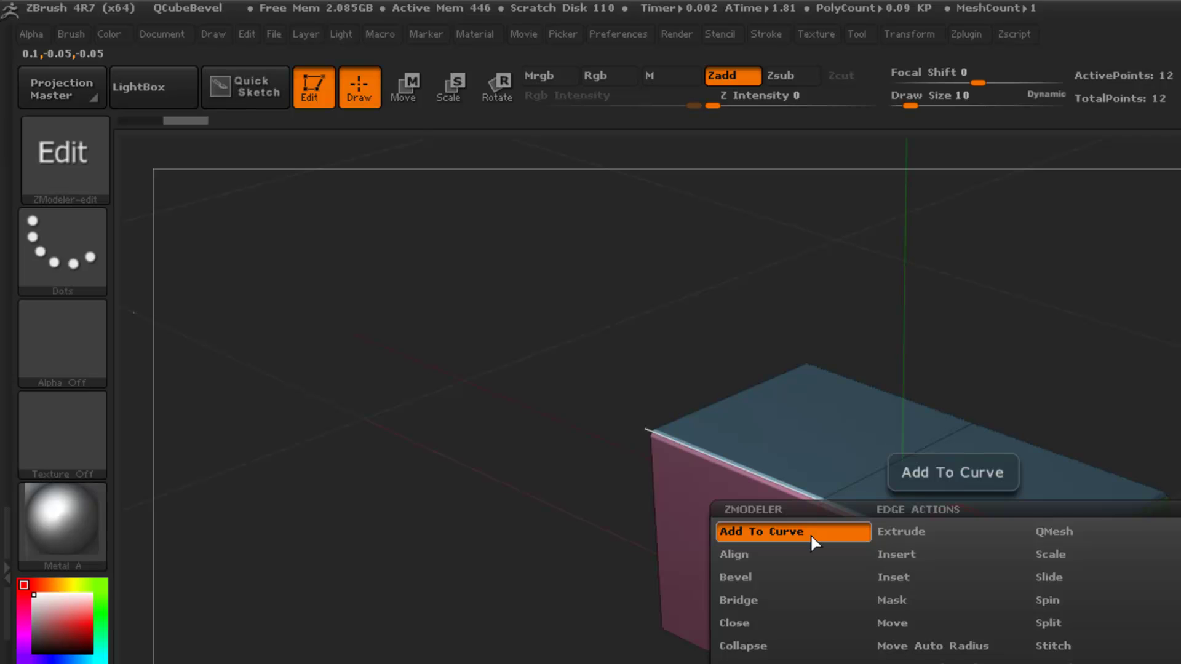
pyautogui.press('space')
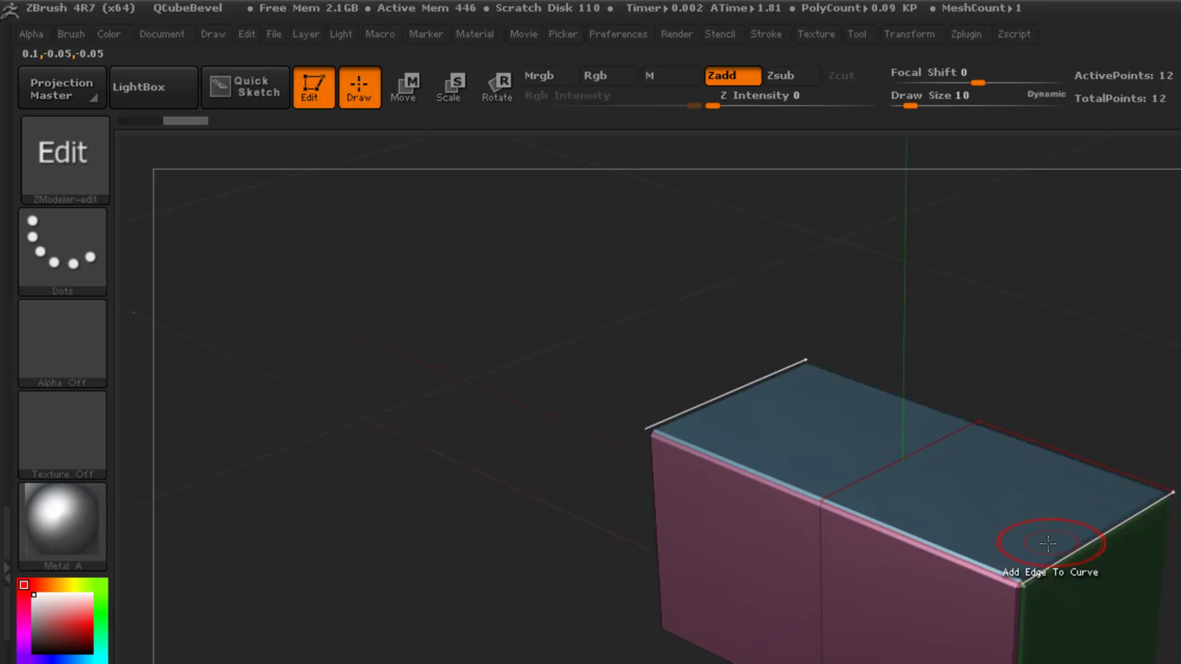
pyautogui.click(1024, 575)
pyautogui.press('space')
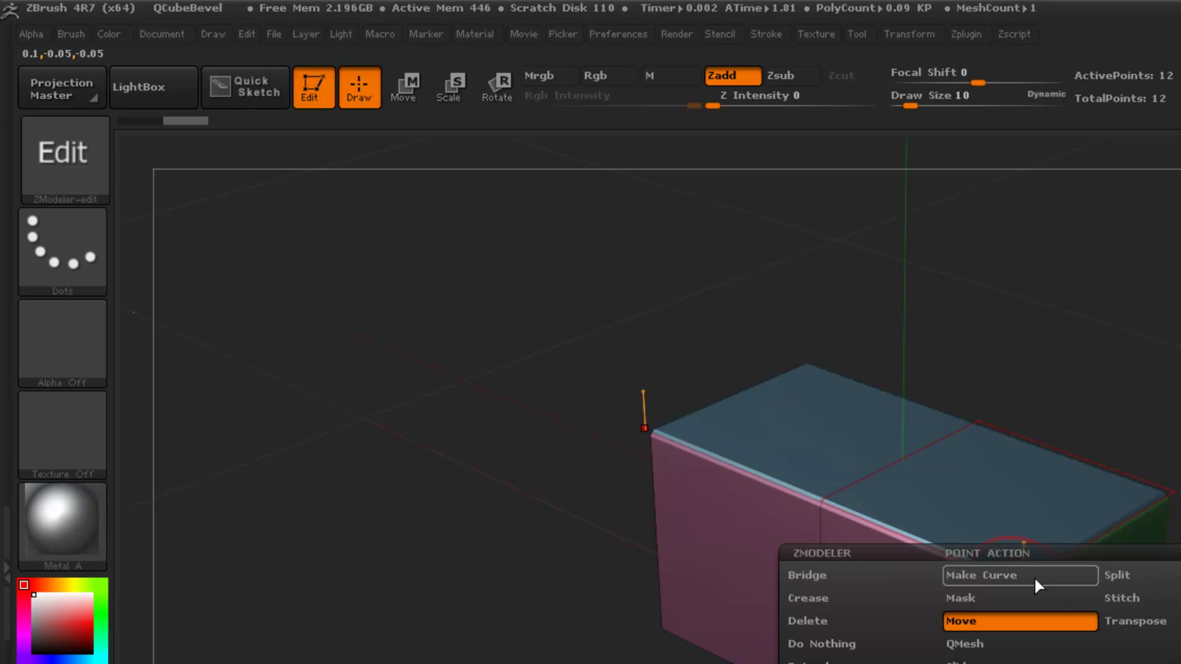
pyautogui.click(1111, 574)
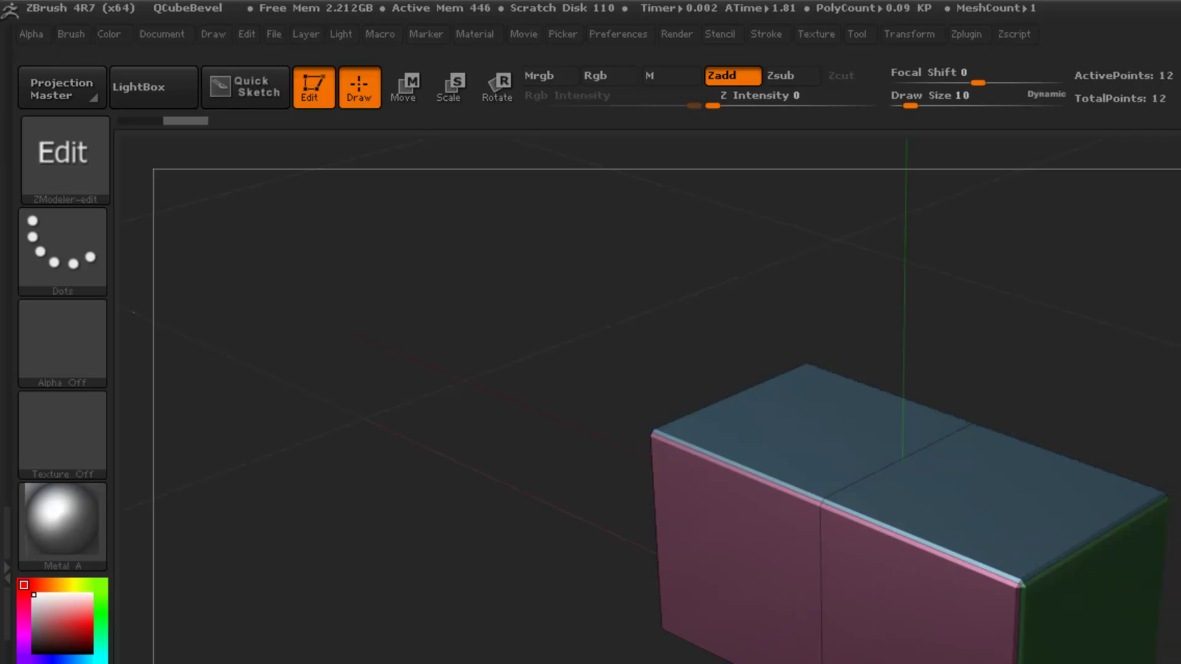
# Switch away to another ZModeler brush and back to ZModeler-edit, and check its edge and point actions on the block.
pyautogui.click(525, 527)
pyautogui.press('i')
pyautogui.press('q')
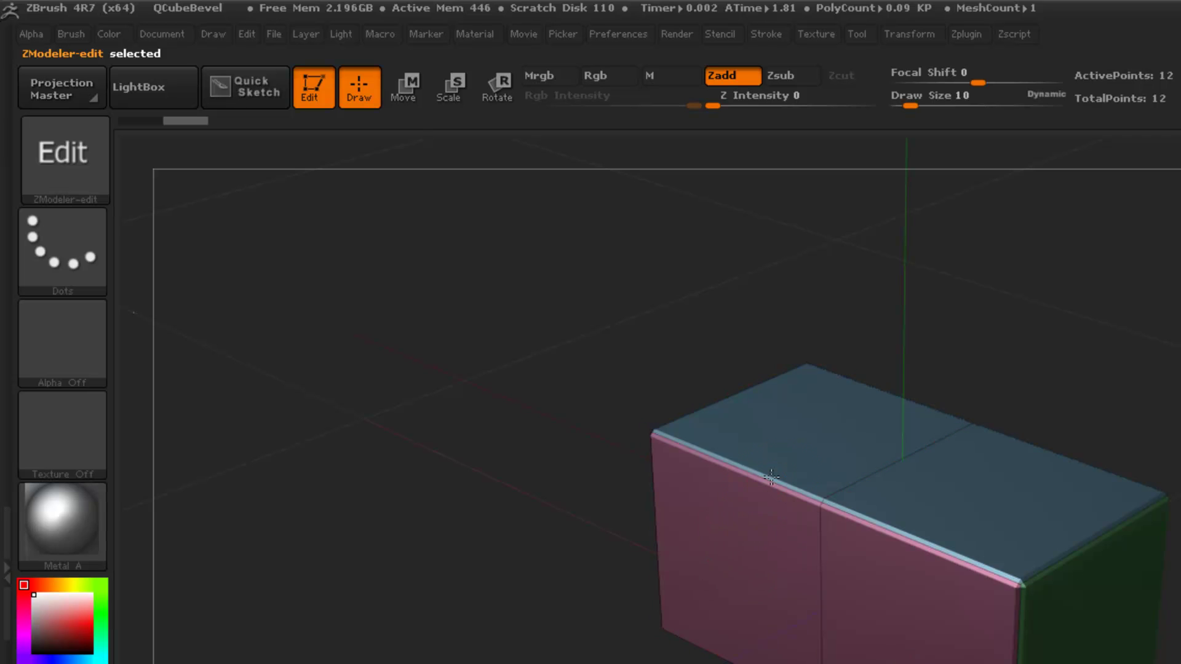
pyautogui.press('space')
pyautogui.click(771, 475)
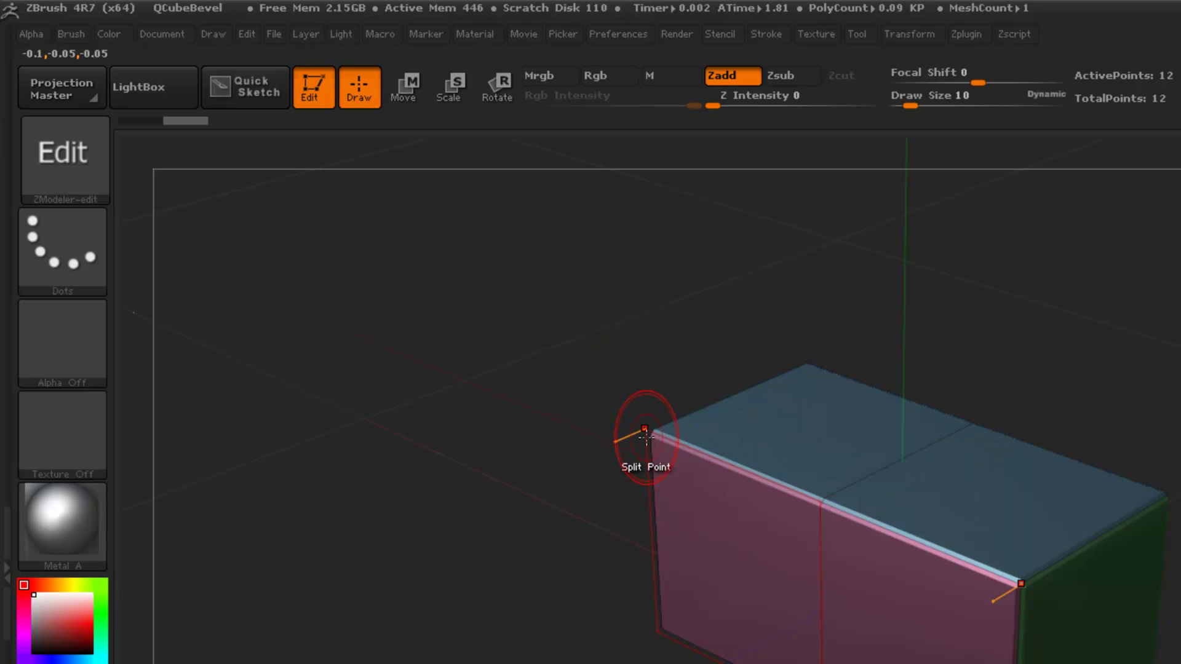
pyautogui.press('space')
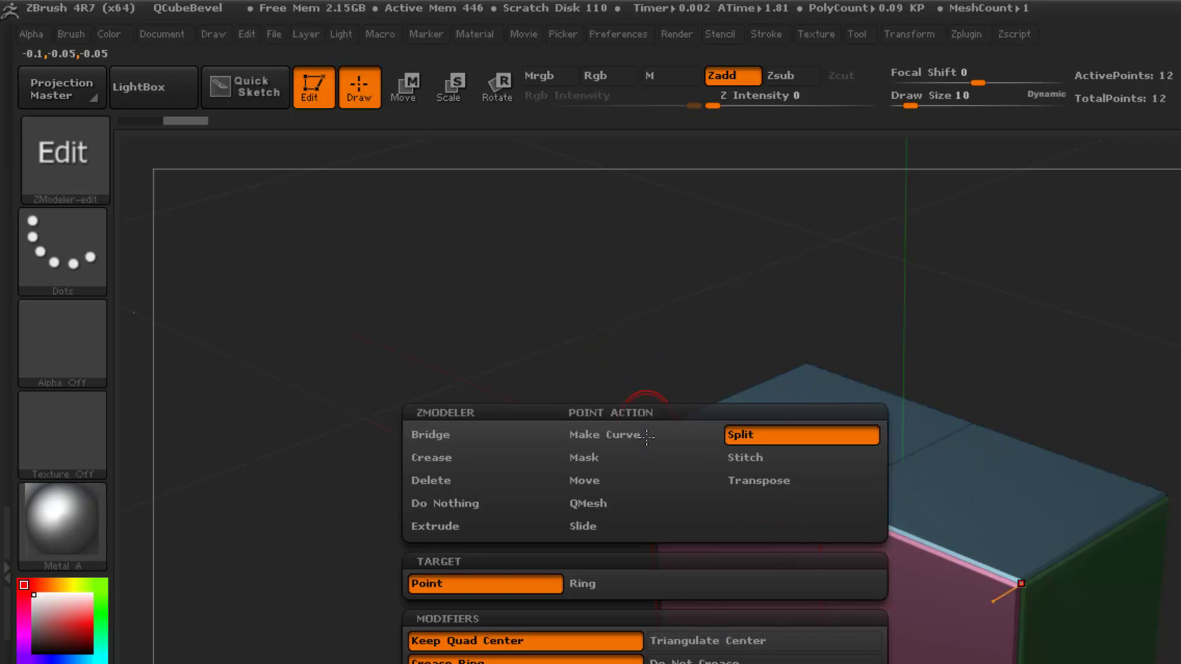